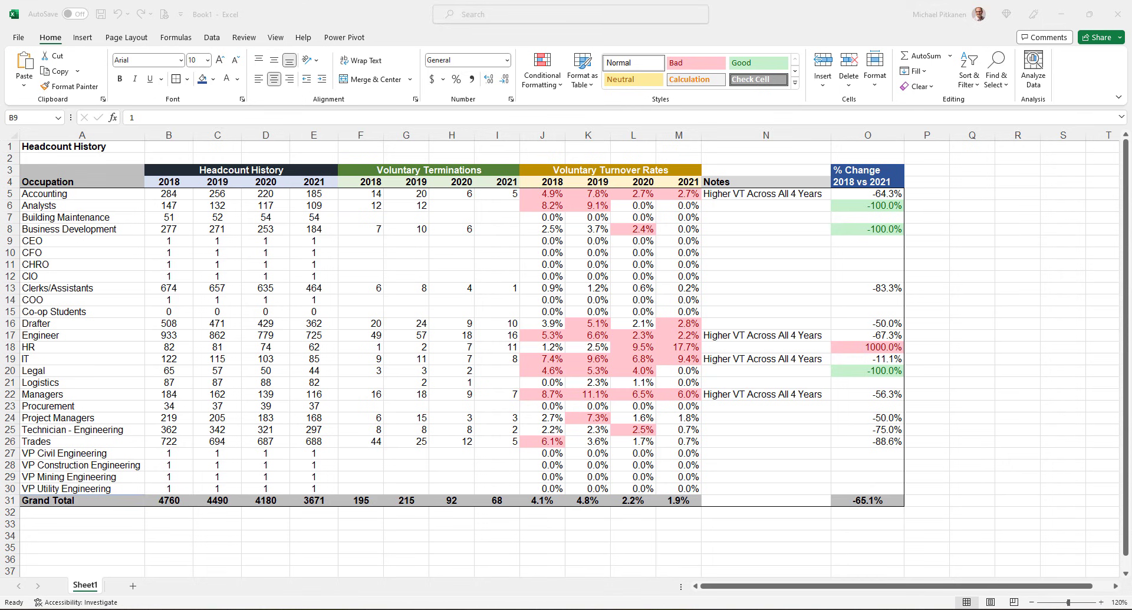
Switch to the Headcount History by Gender and Job workbook and check the 2022 Total column P (grand total 3217).
click(384, 553)
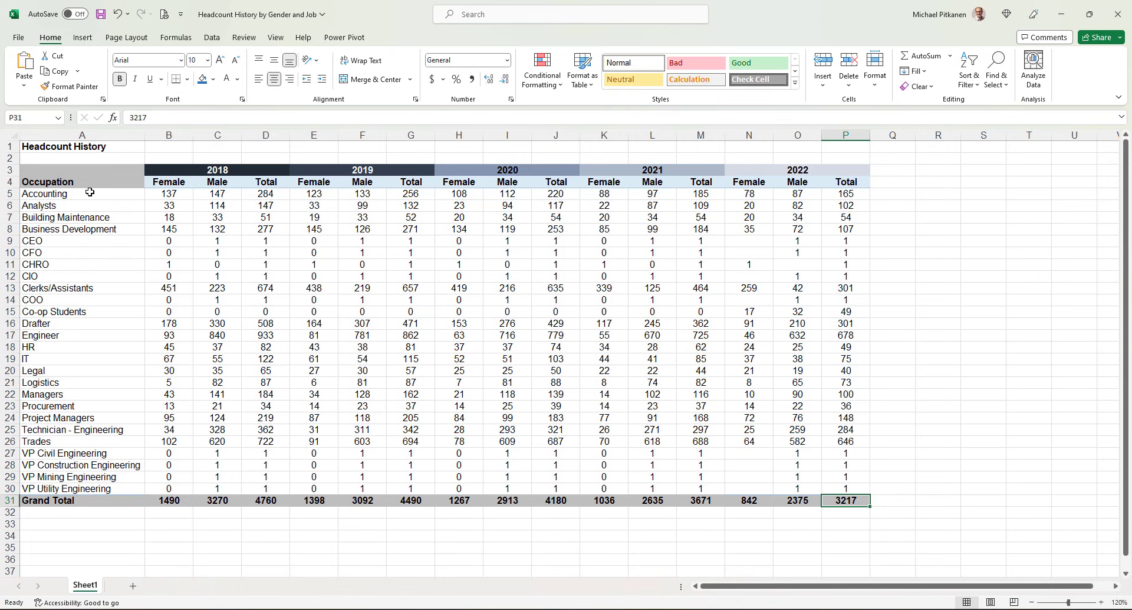
click(861, 134)
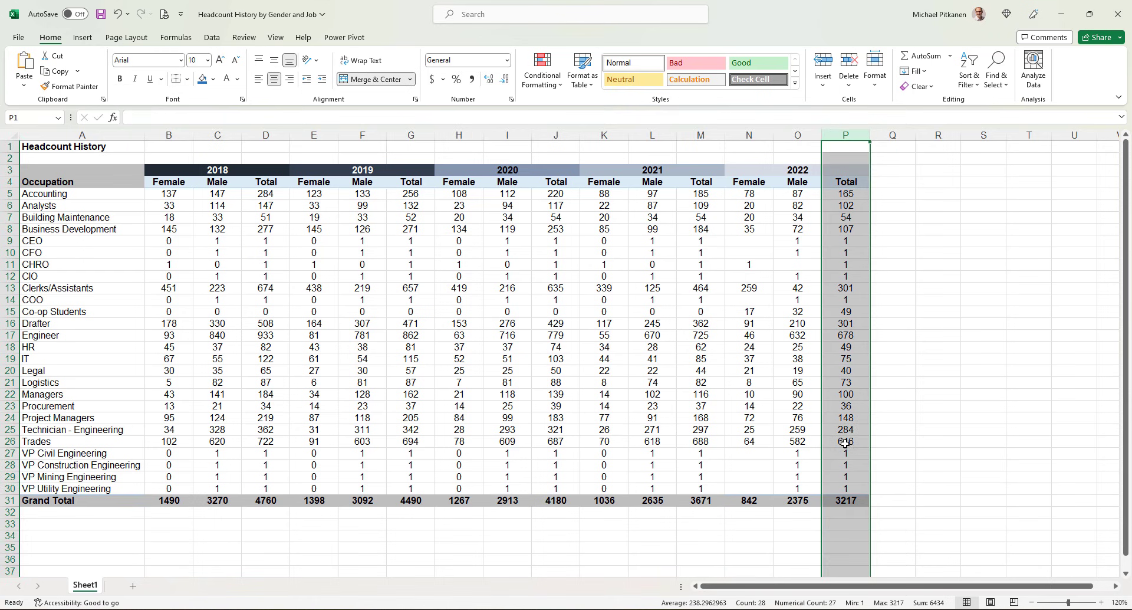
click(848, 501)
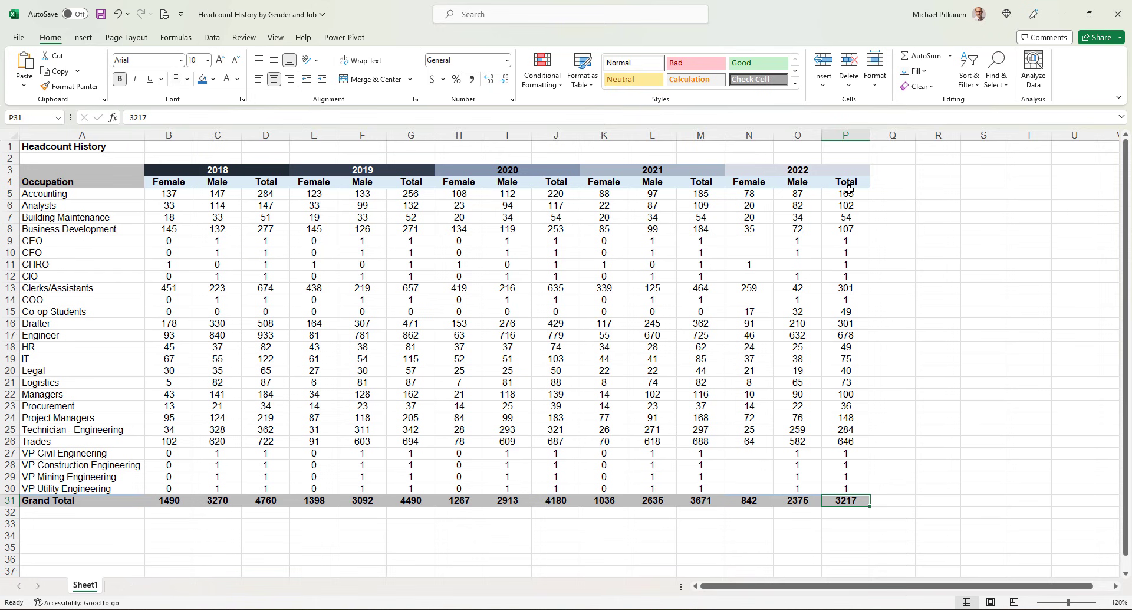
click(862, 137)
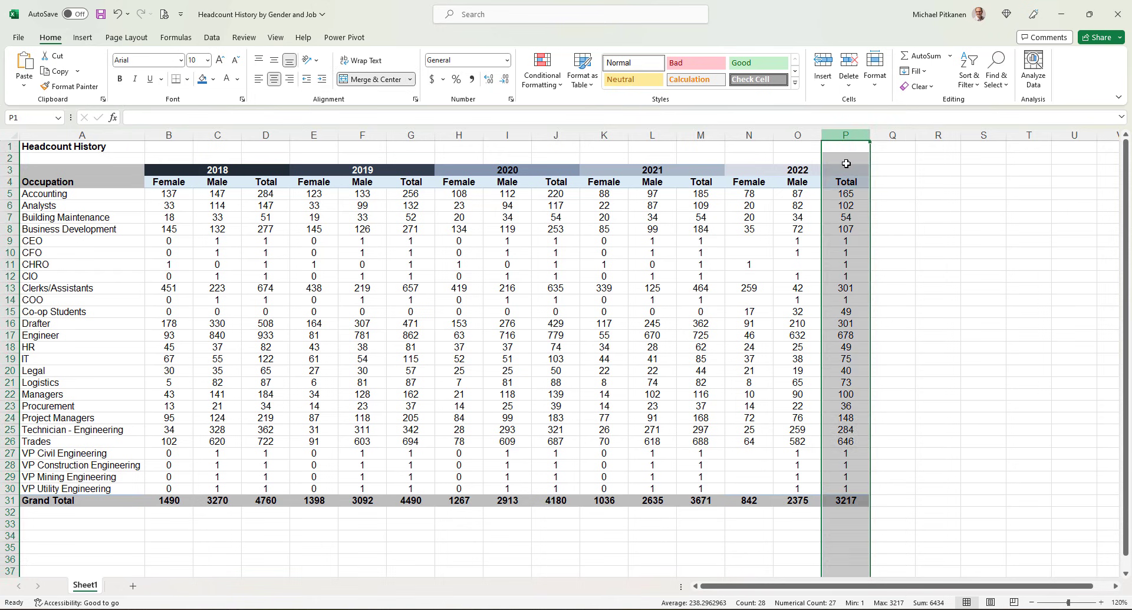
click(845, 180)
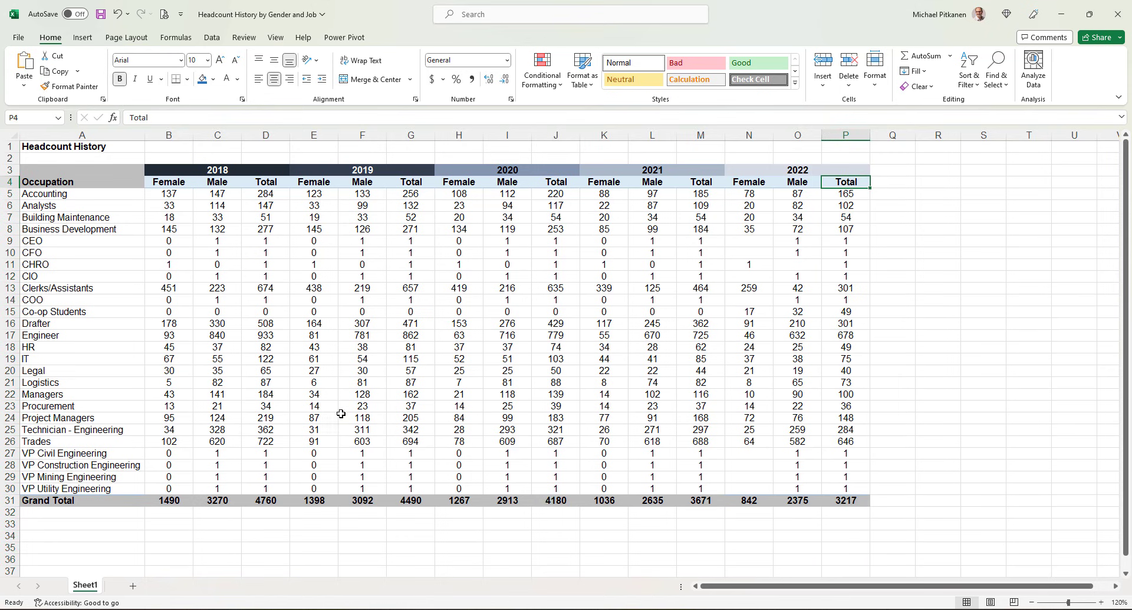
Copy Sheet1 into a new workbook (Book2) using Move or Copy with Create a copy ticked.
right_click(88, 592)
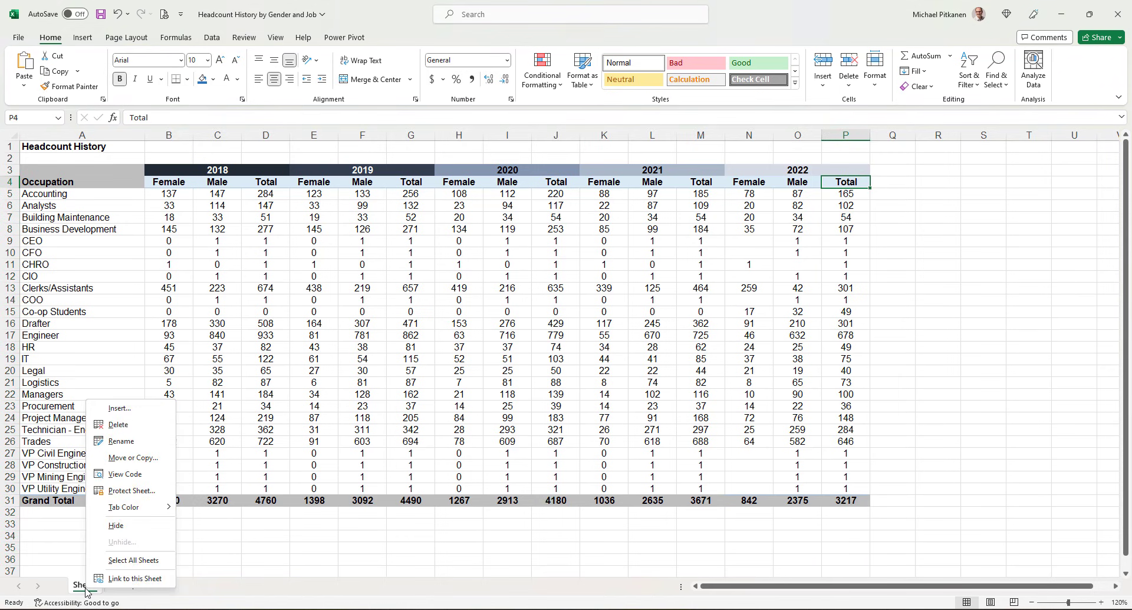
click(152, 458)
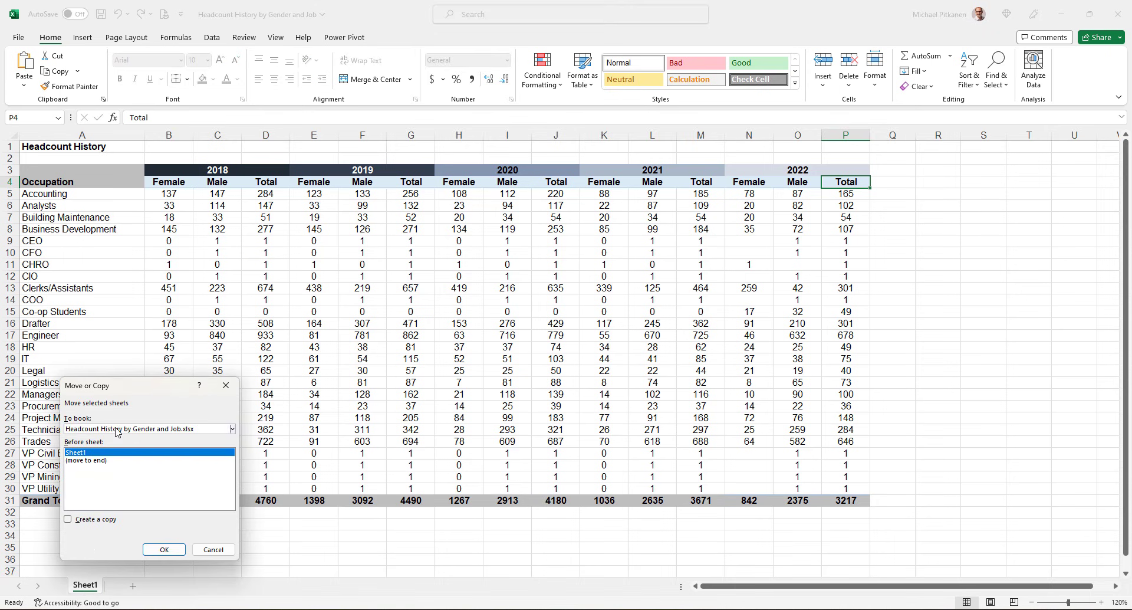
click(87, 519)
click(118, 430)
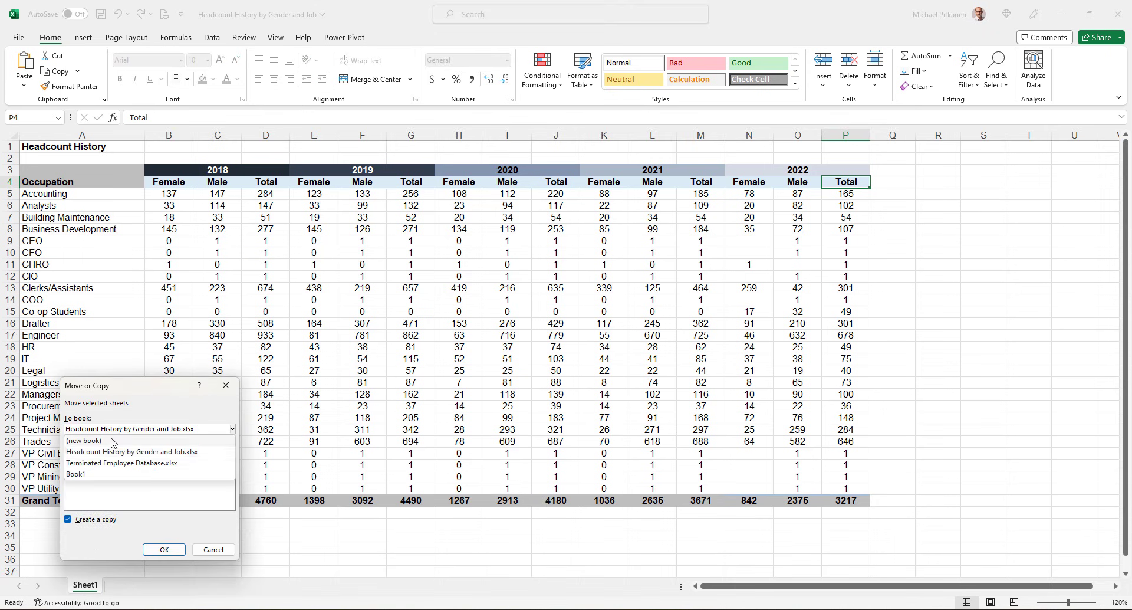
click(113, 441)
click(180, 550)
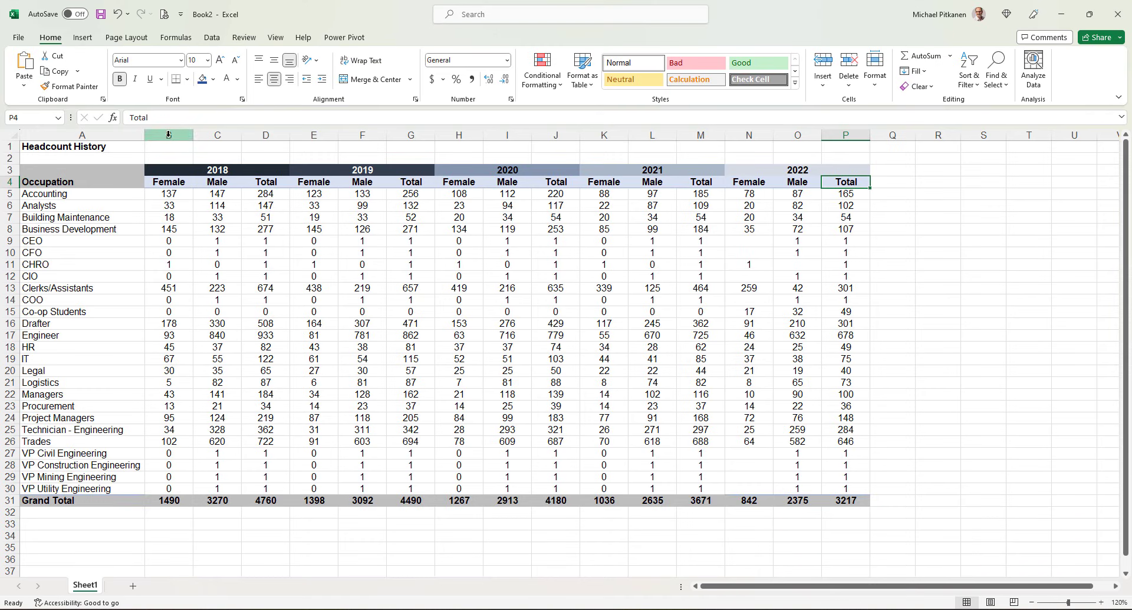
Delete columns B:O so only the 2022 totals remain beside the occupations.
drag(168, 136, 800, 143)
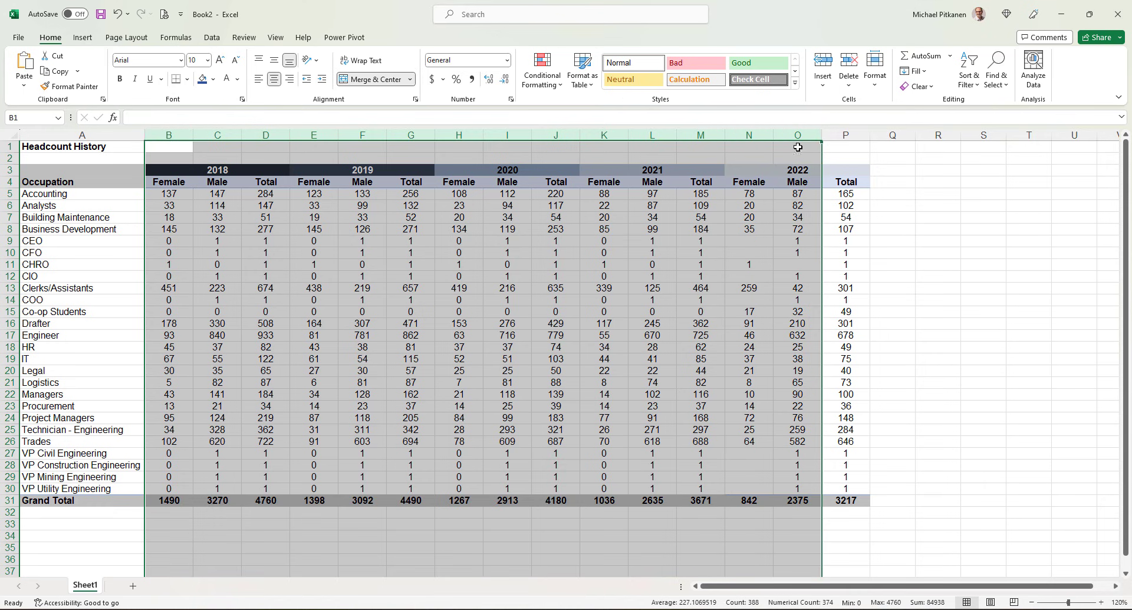
click(837, 285)
click(165, 146)
Rename the B4 header to 'Headcount' and autofit column B to it.
click(175, 182)
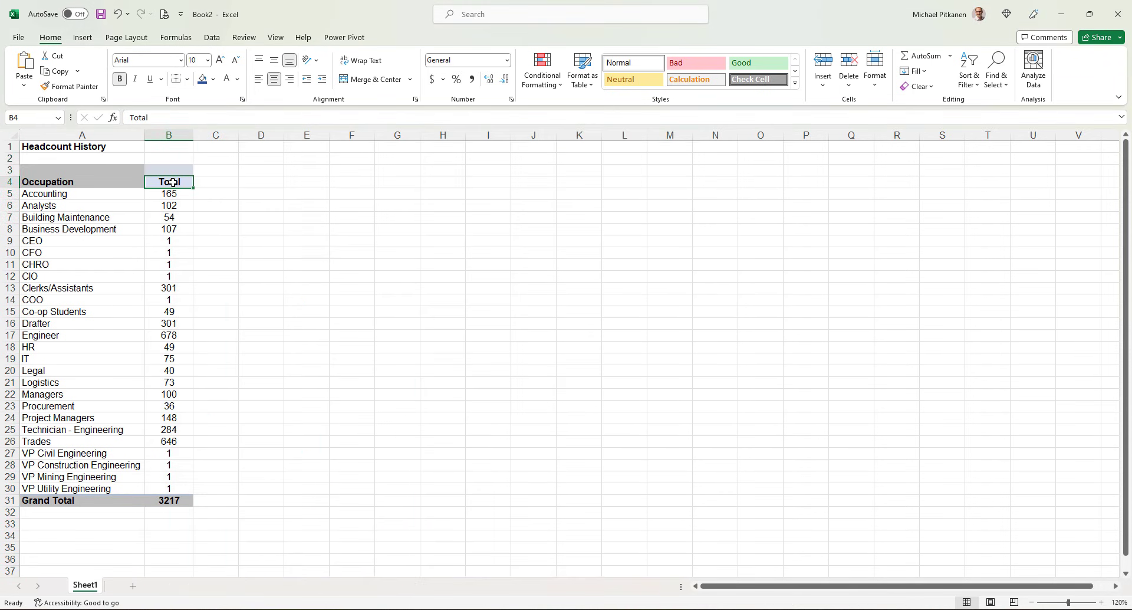
text(Headcount)
key(Return)
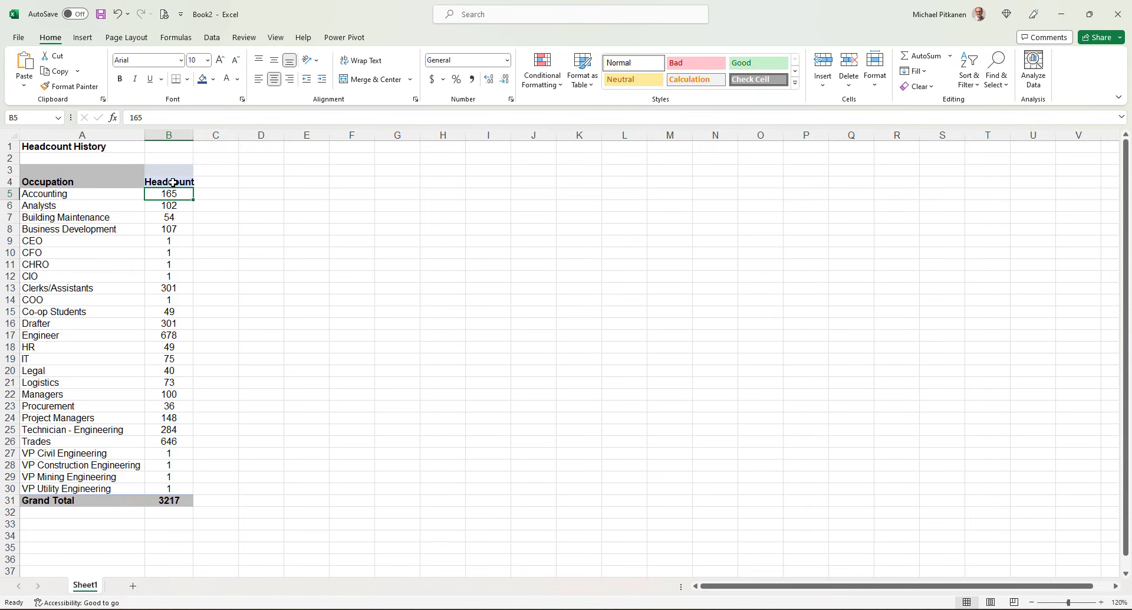
drag(199, 136, 198, 136)
double_click(198, 136)
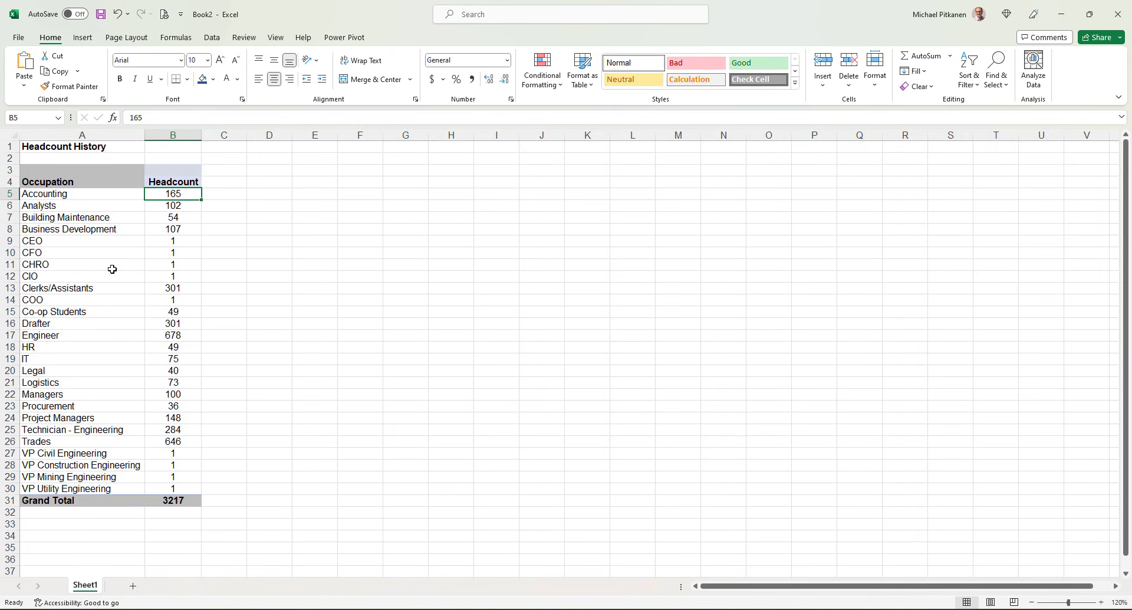
drag(115, 195, 98, 488)
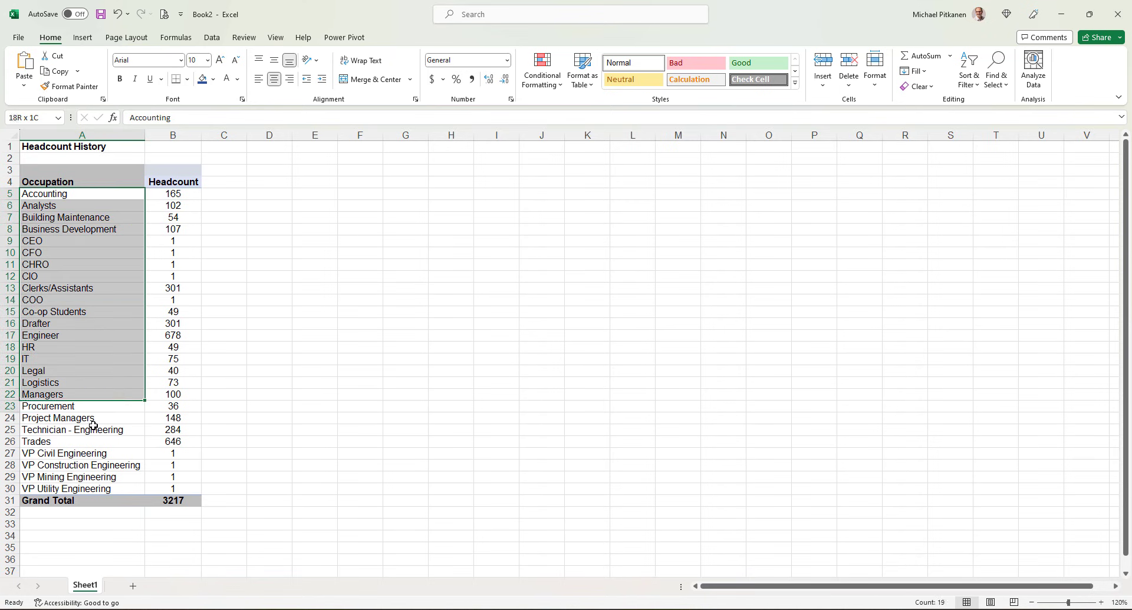
Copy the voluntary terminations pivot A1:F19 in Terminated Employee Database and add a blank Sheet2.
click(97, 477)
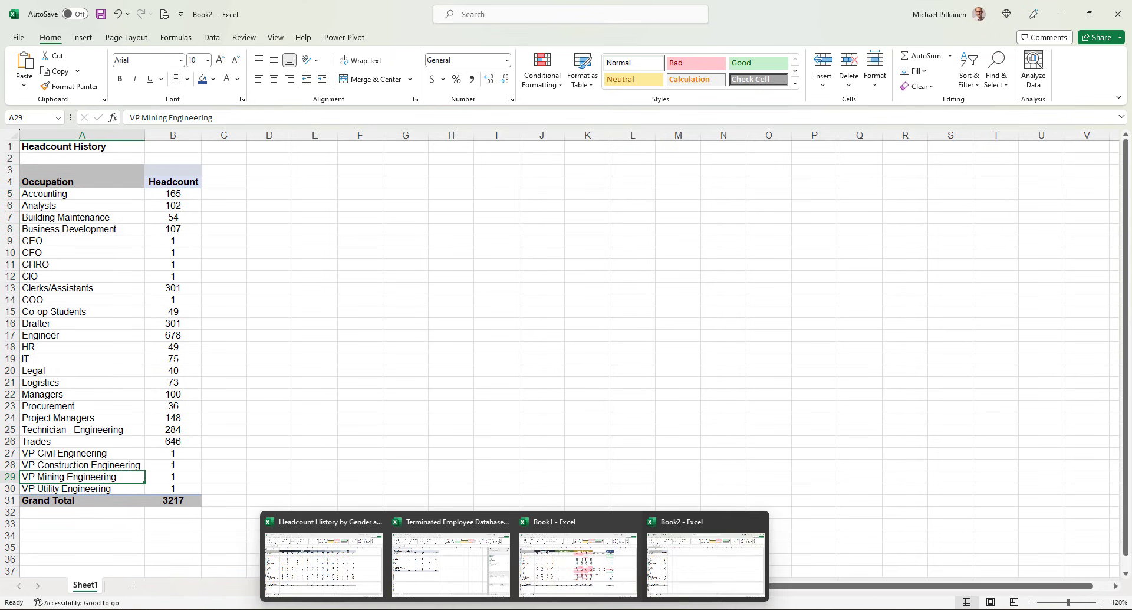
click(441, 554)
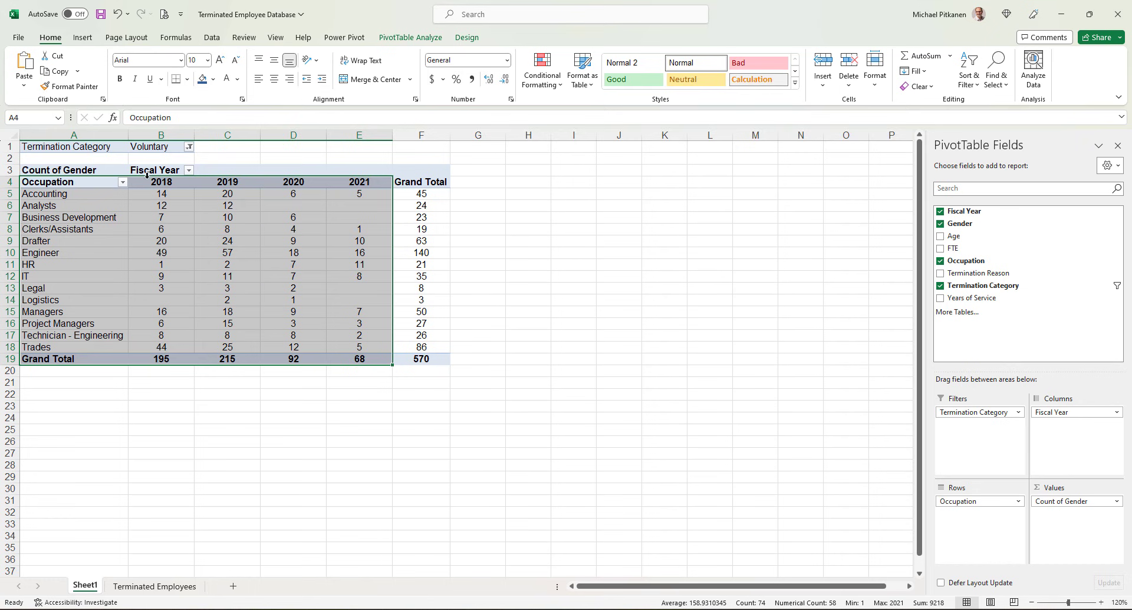
drag(96, 145, 416, 359)
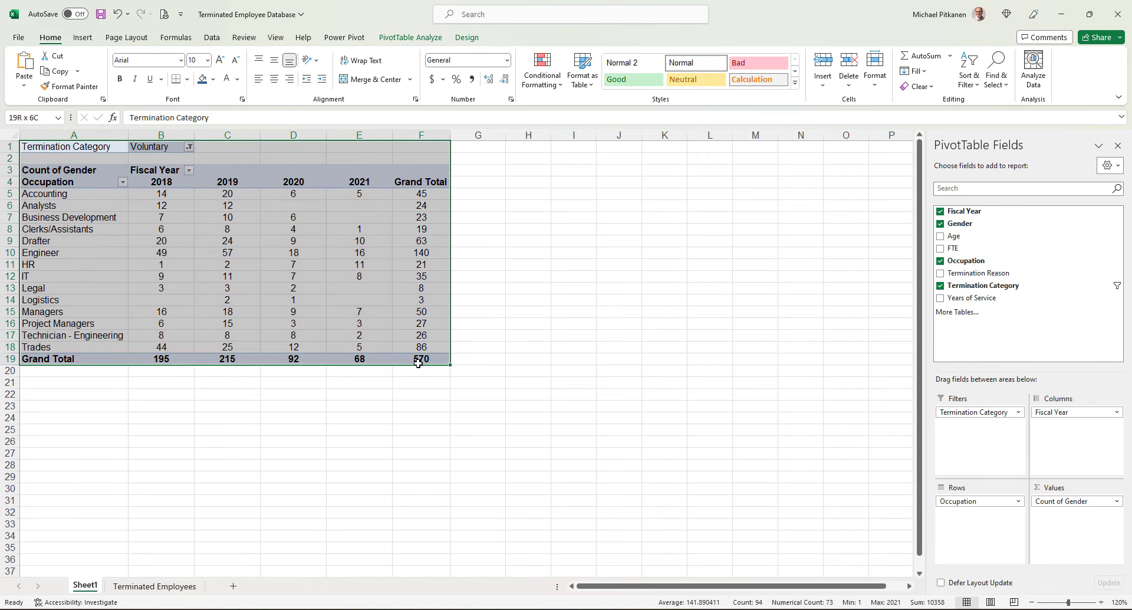
key(ctrl+c)
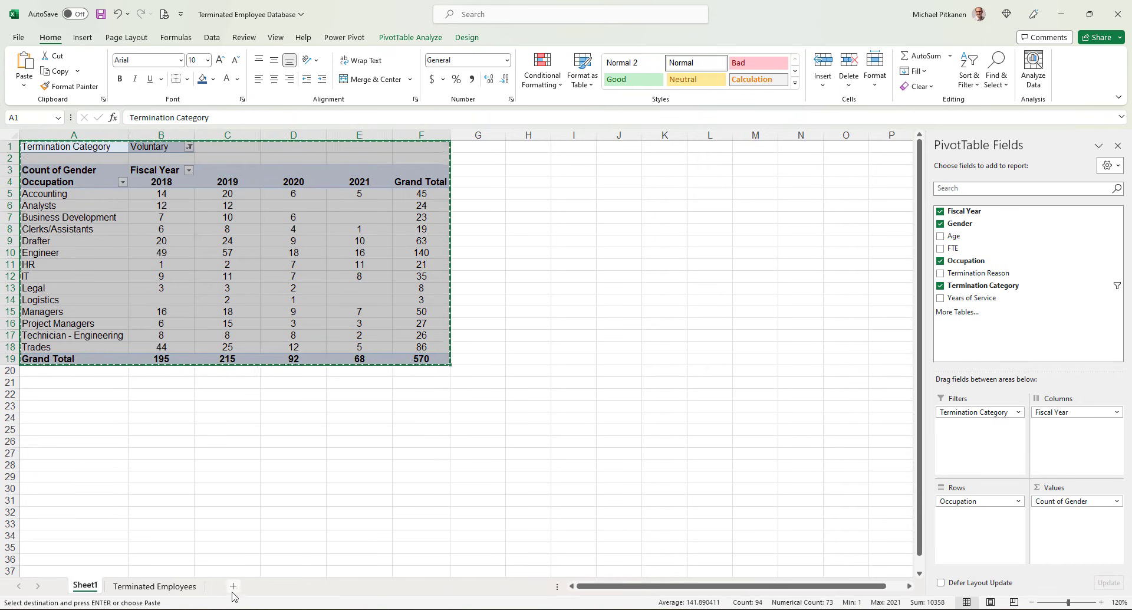
click(233, 586)
click(24, 86)
Paste the pivot as plain values, autofit column A, and zoom in to 120%.
click(34, 171)
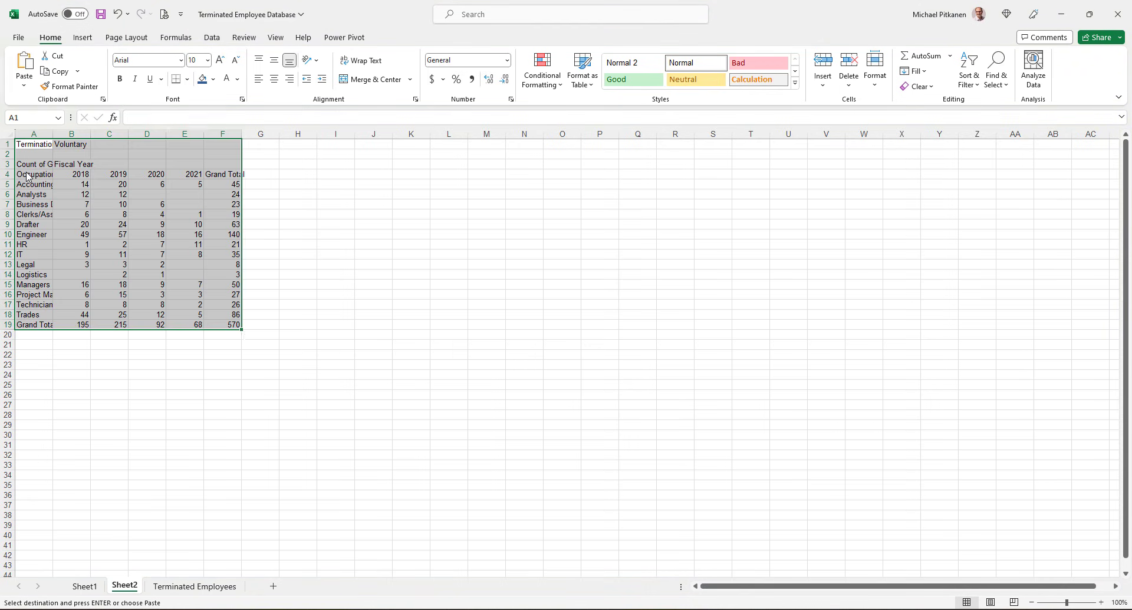
double_click(53, 135)
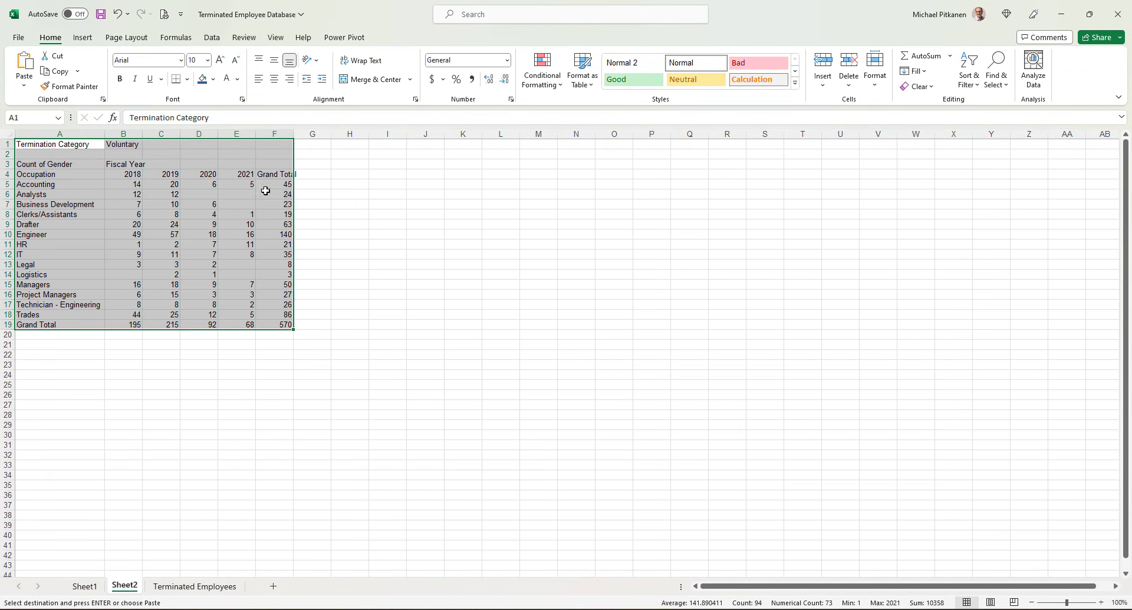
click(1100, 603)
click(186, 273)
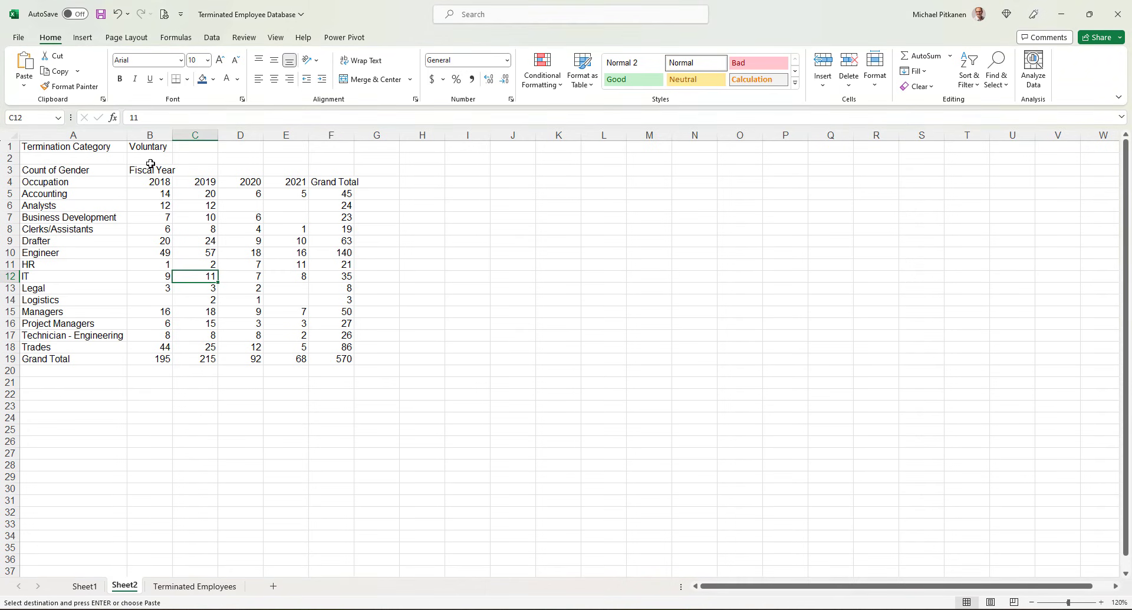
Autofit column F to the Grand Total header and reselect the 2018–2021 year headings.
click(144, 147)
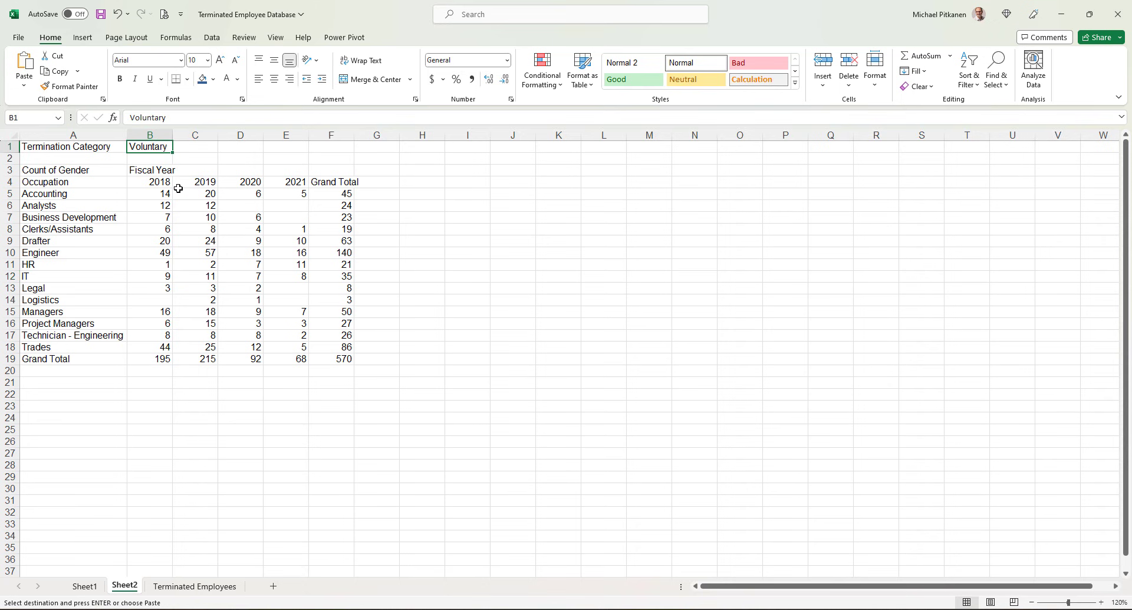
drag(154, 184, 277, 186)
double_click(354, 139)
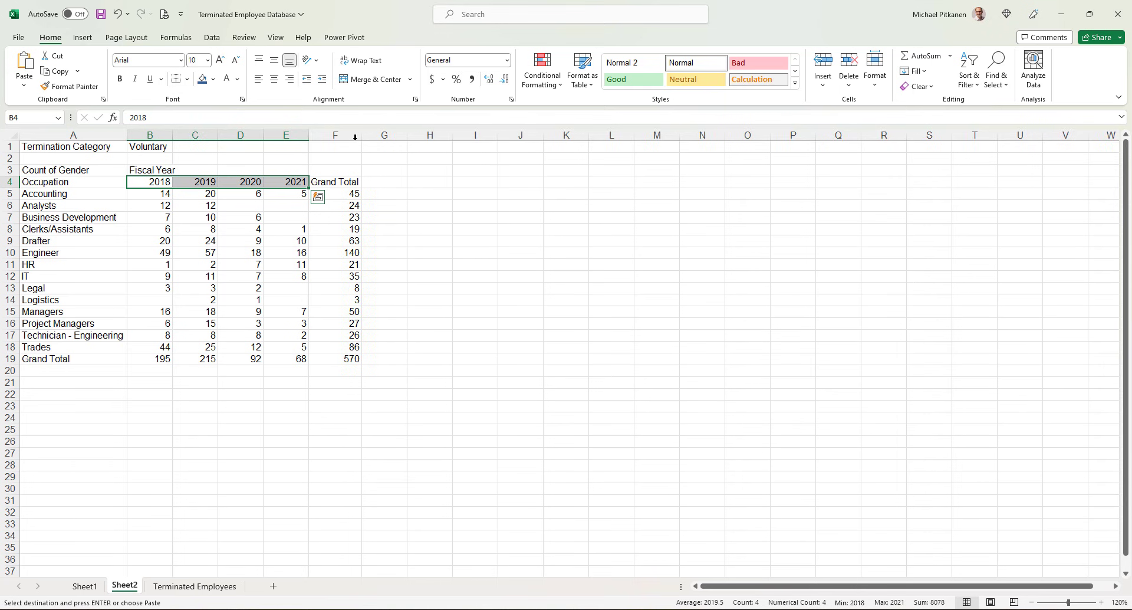
click(396, 183)
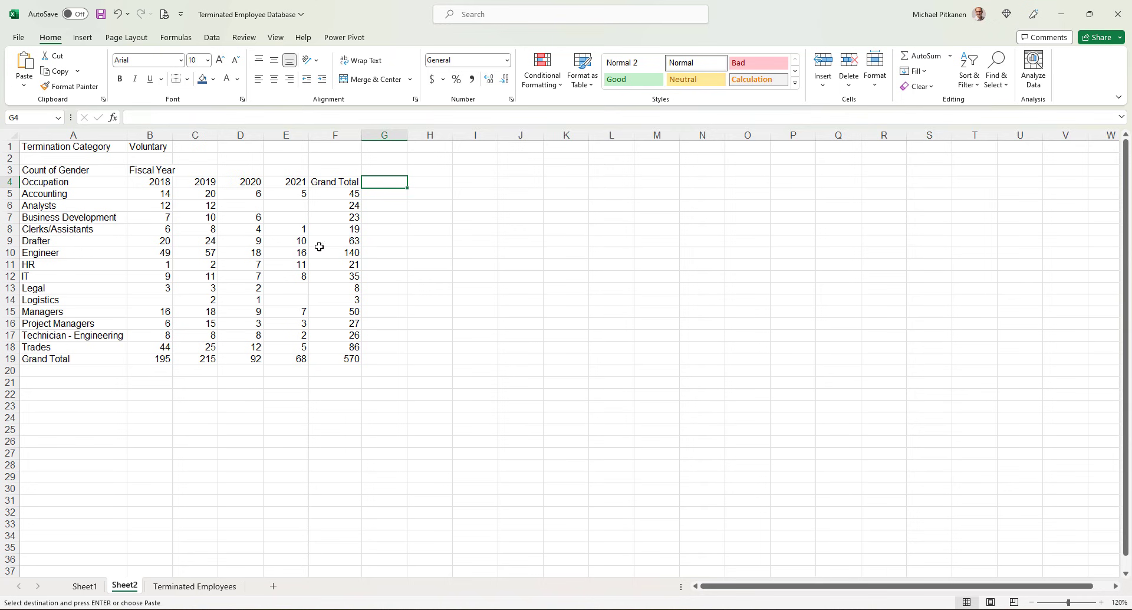
drag(162, 183, 279, 187)
key(ctrl+v)
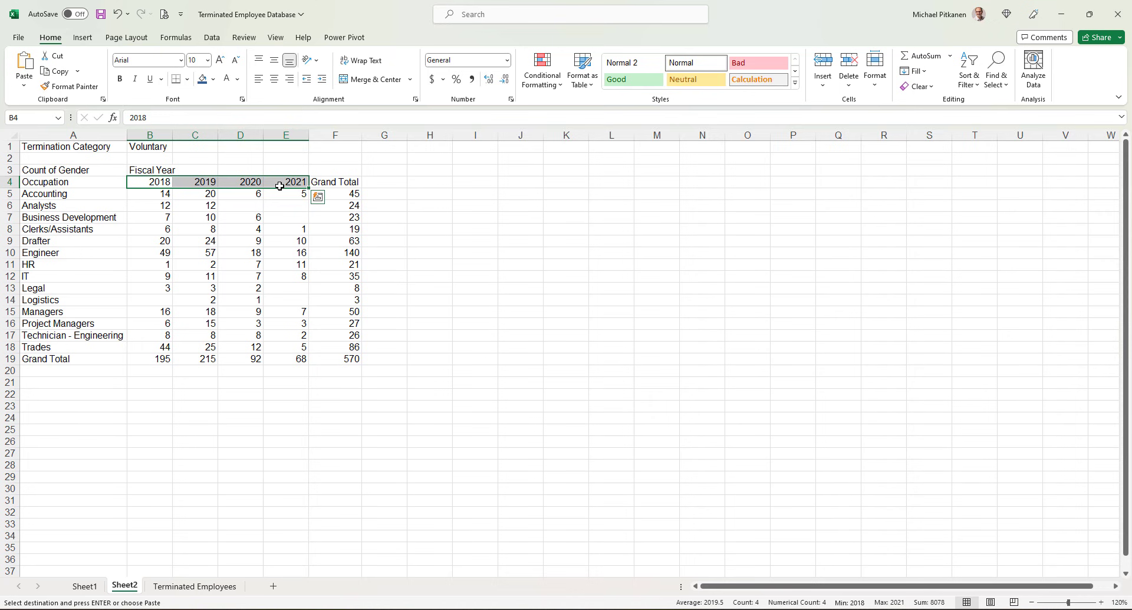
Enter the G4 heading 'Avg # of People who have left us each year over the last 4 years'.
click(386, 184)
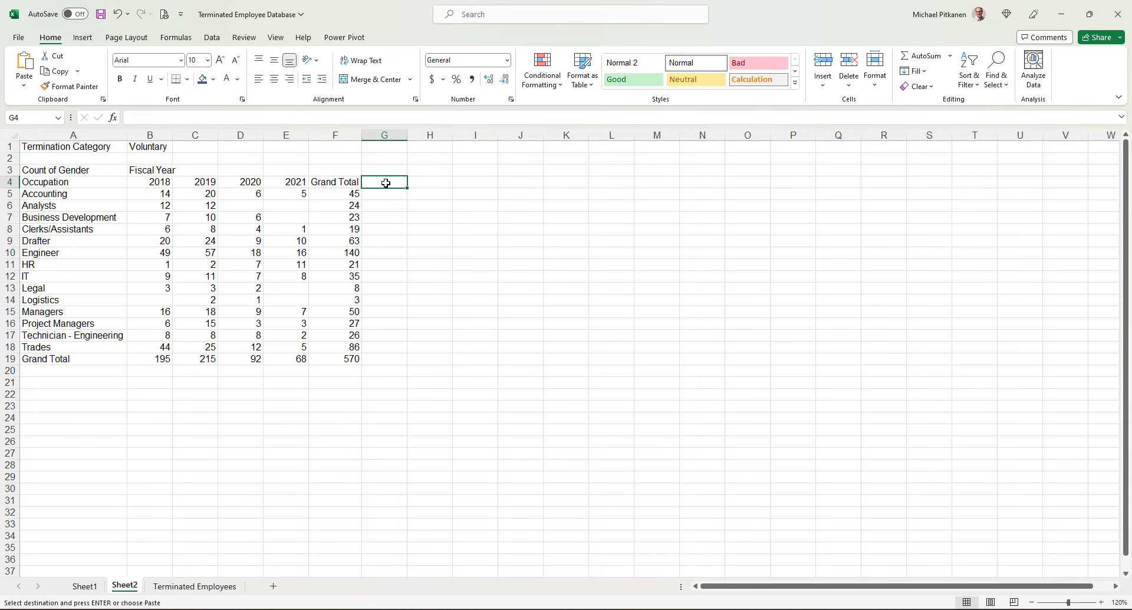
text(Avg)
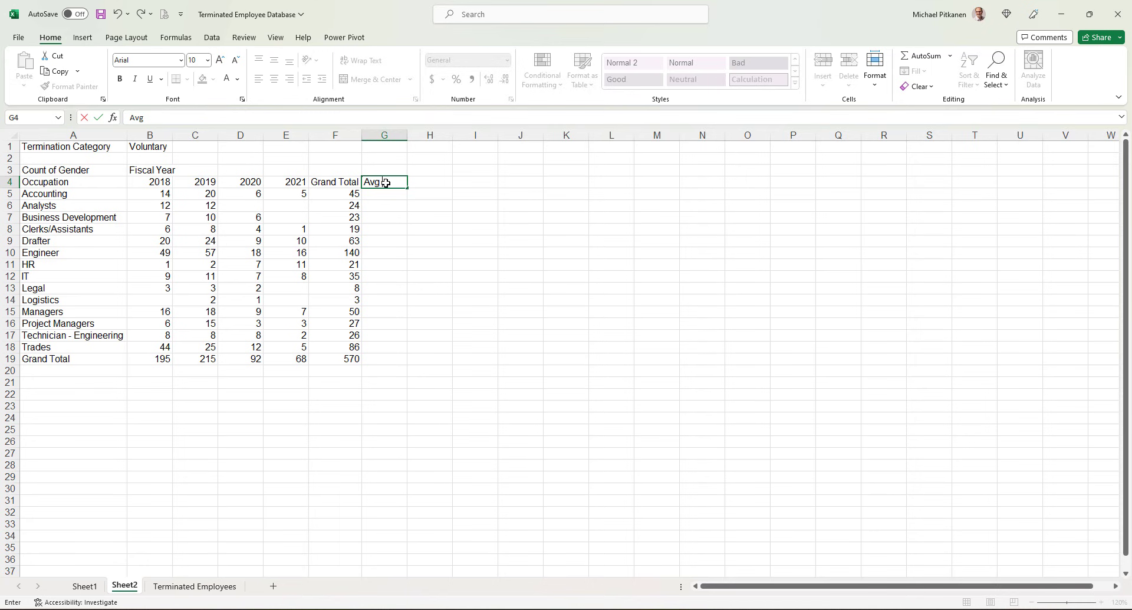
text( # of People who)
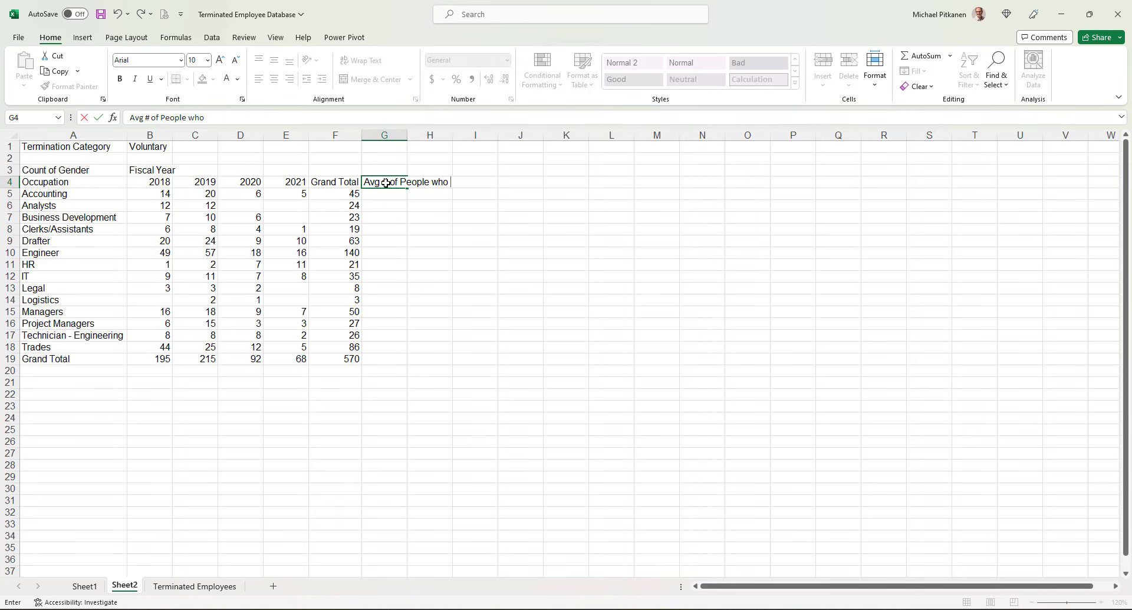
text( have klef)
key(BackSpace)
key(BackSpace)
key(BackSpace)
key(BackSpace)
key(BackSpace)
text(left us each year over the last 4 y)
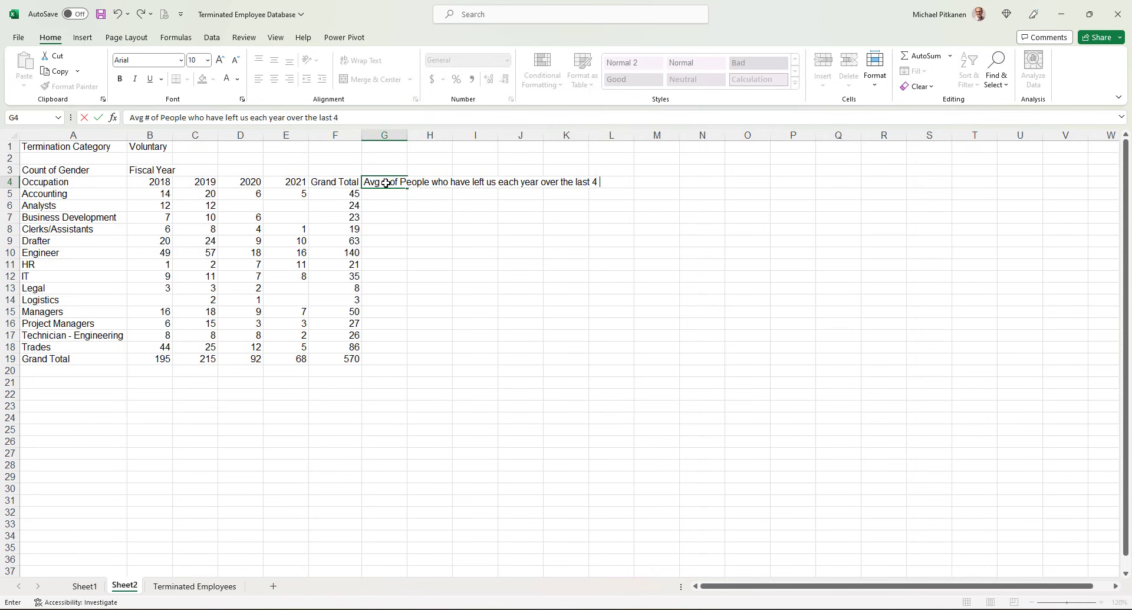
text(ears)
key(Return)
Wrap the G4 heading, widen column G, and autofit row 4 to the two-line heading.
click(386, 183)
click(363, 62)
drag(407, 134, 480, 134)
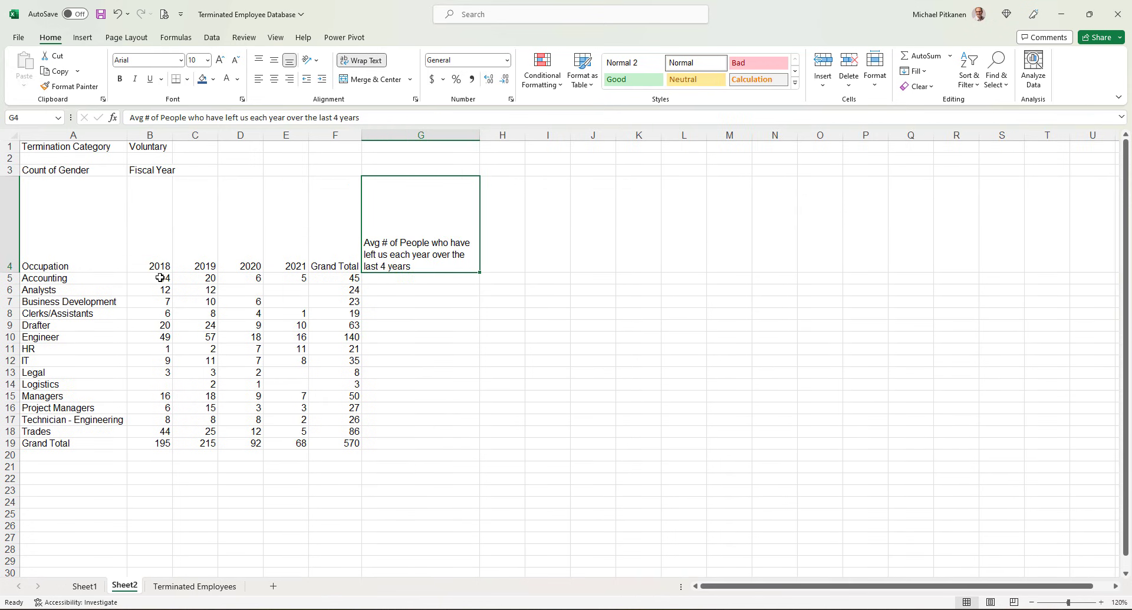
drag(480, 135, 514, 135)
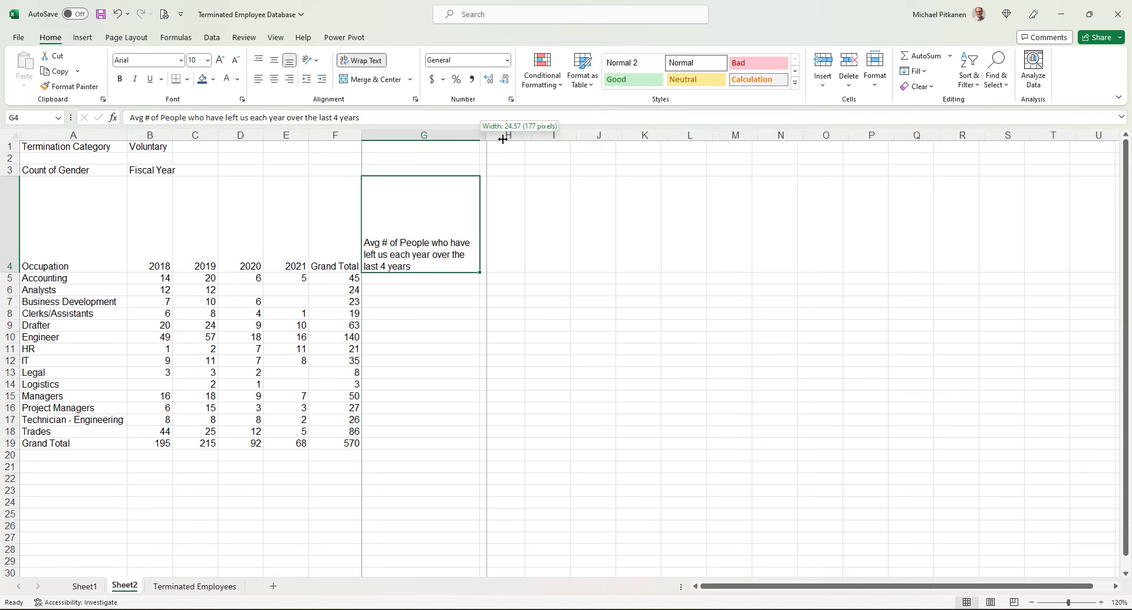
double_click(10, 272)
click(447, 207)
Enter =AVERAGE(B5:E5) in G5 for Accounting and review its error warning.
text(=averag)
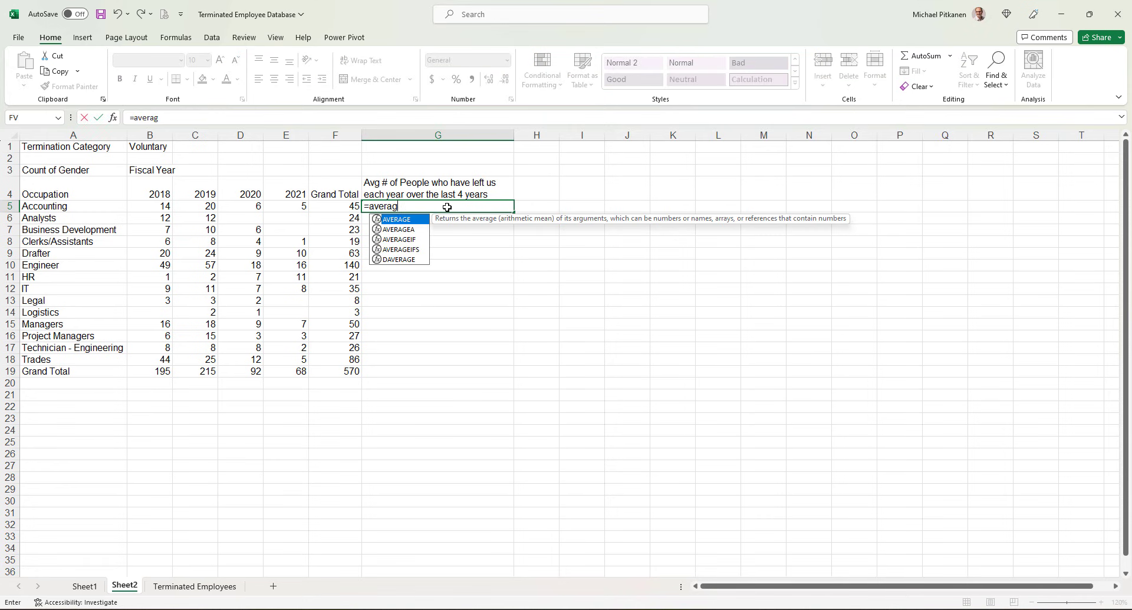
text(e()
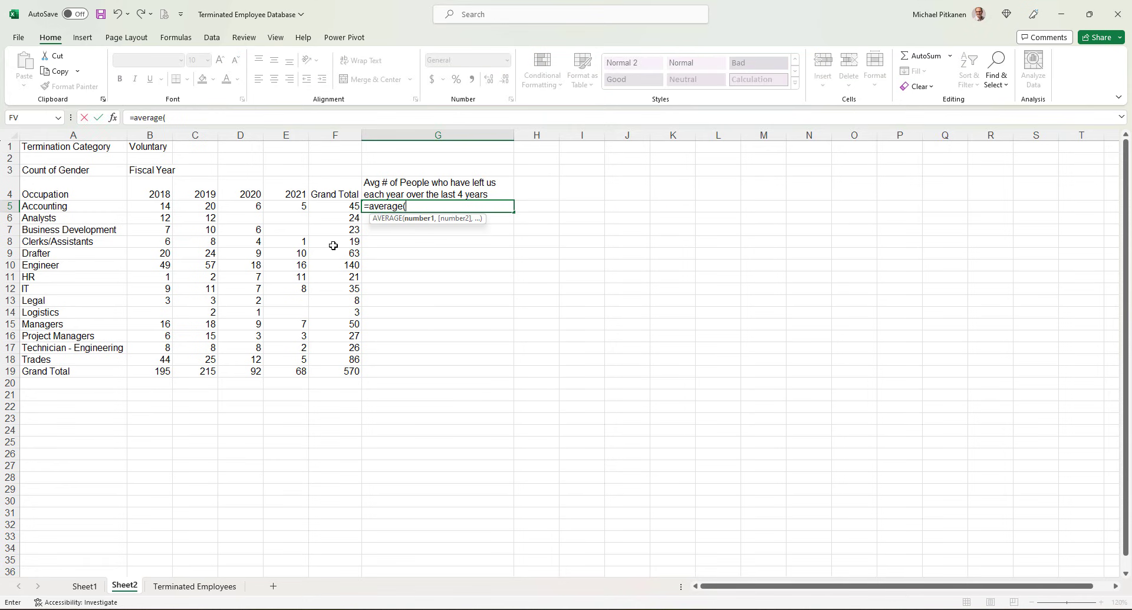
drag(166, 210, 281, 211)
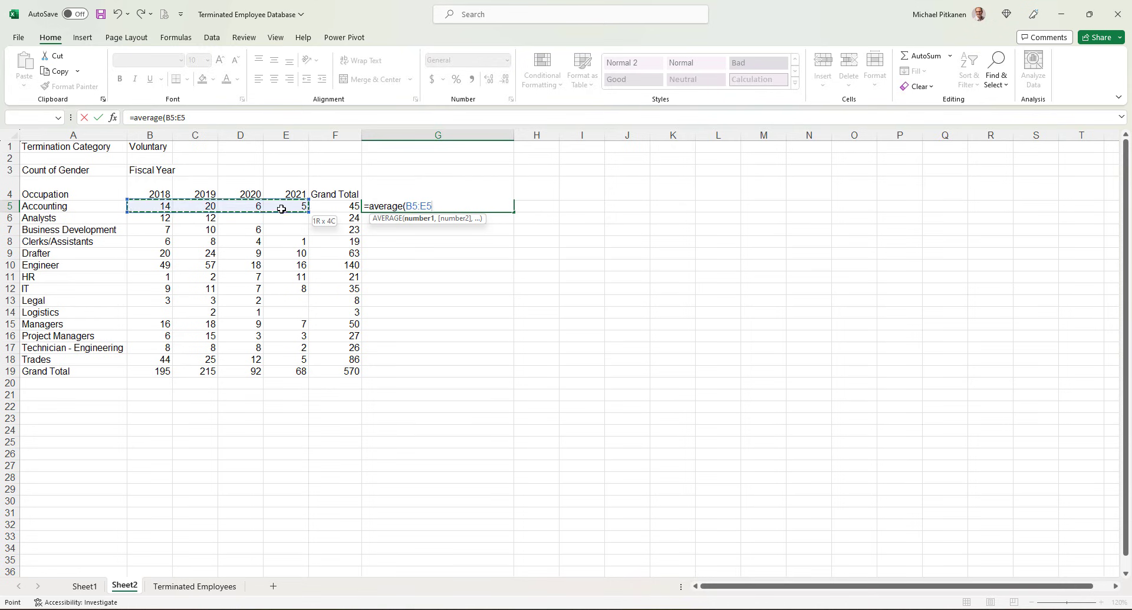
key(Return)
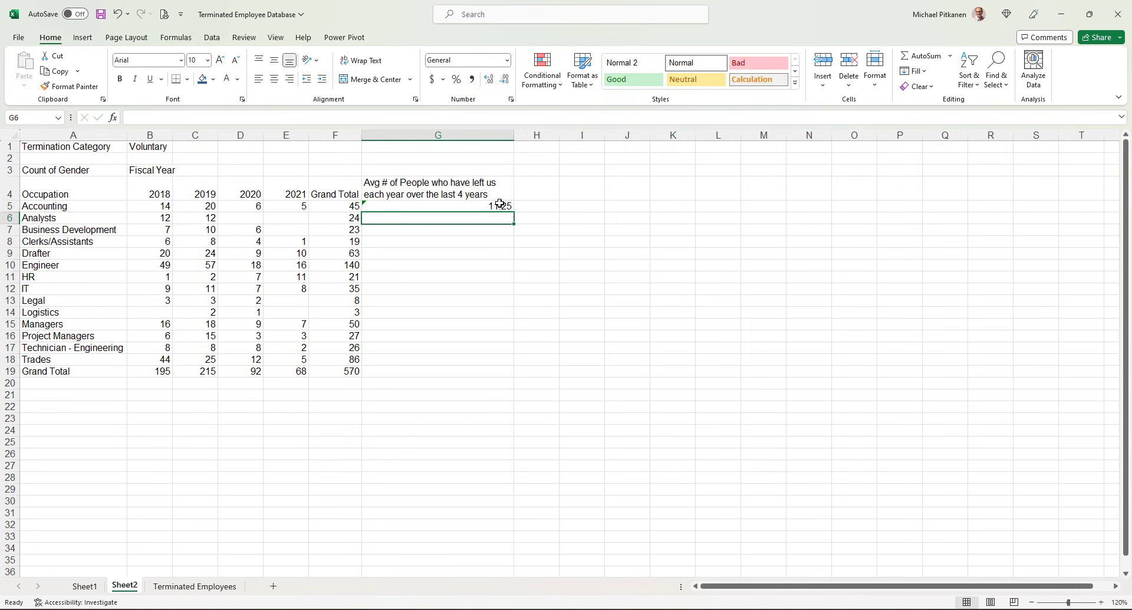
click(500, 207)
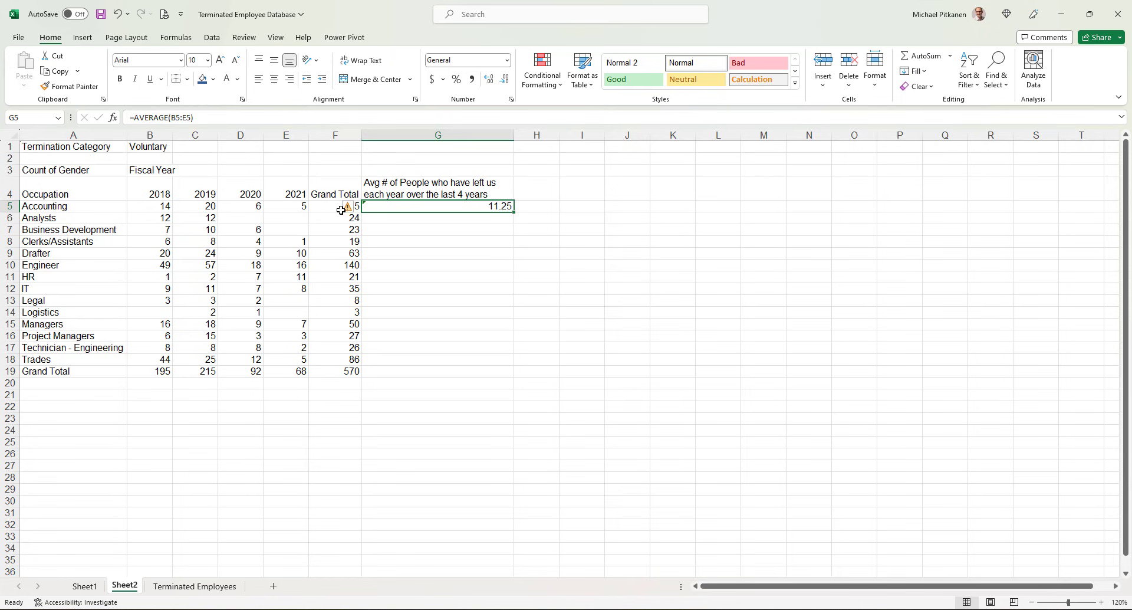
mouse_move(347, 207)
click(356, 210)
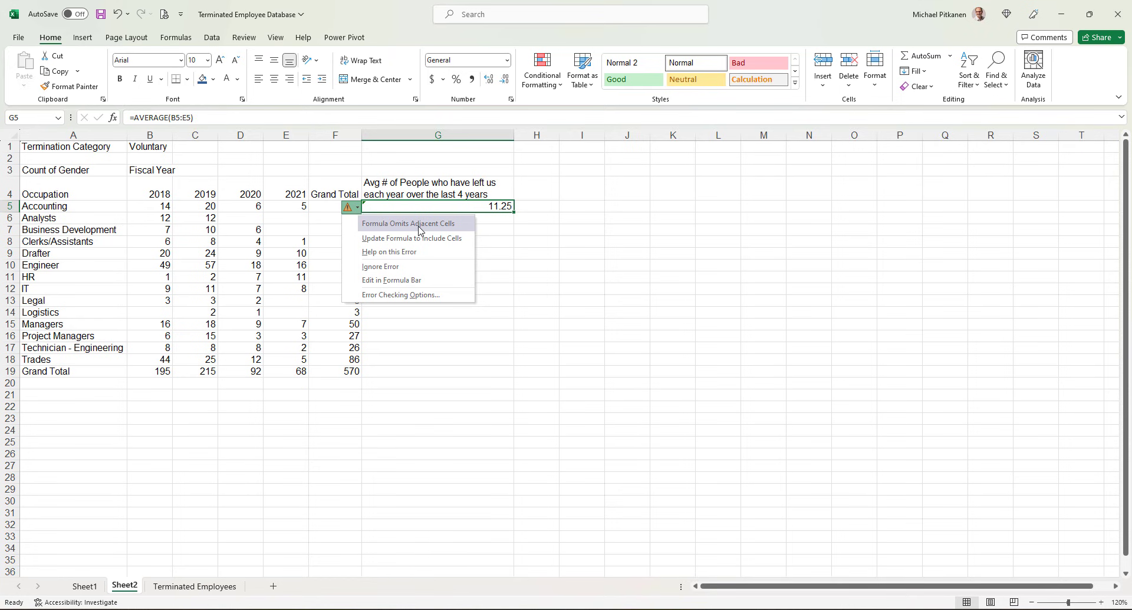
click(451, 210)
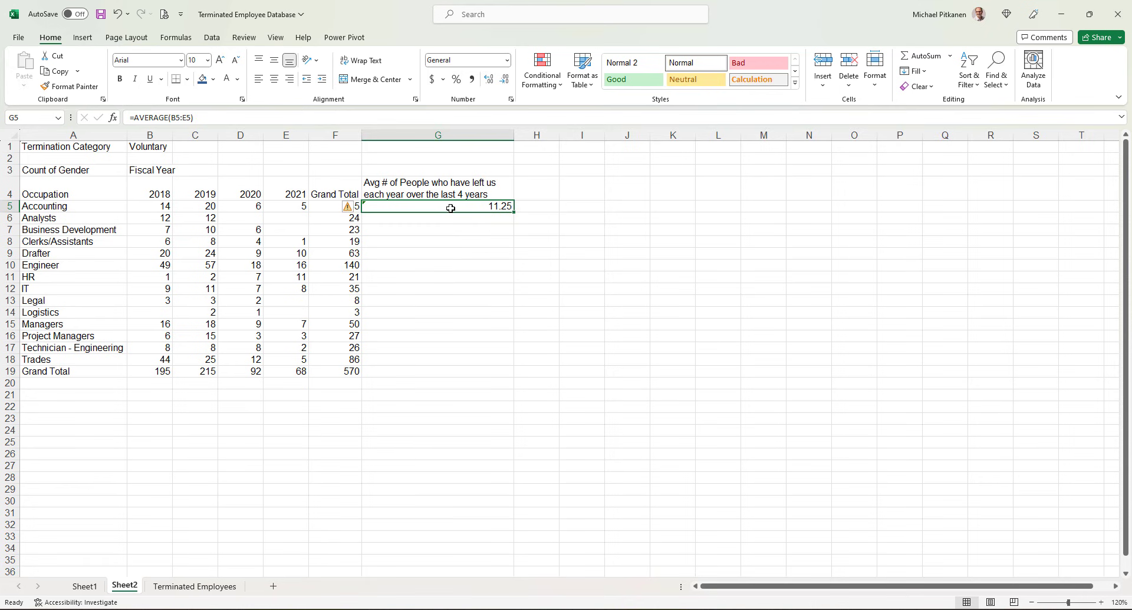
Keep the Accounting average unchanged and fill it down to G19.
double_click(451, 208)
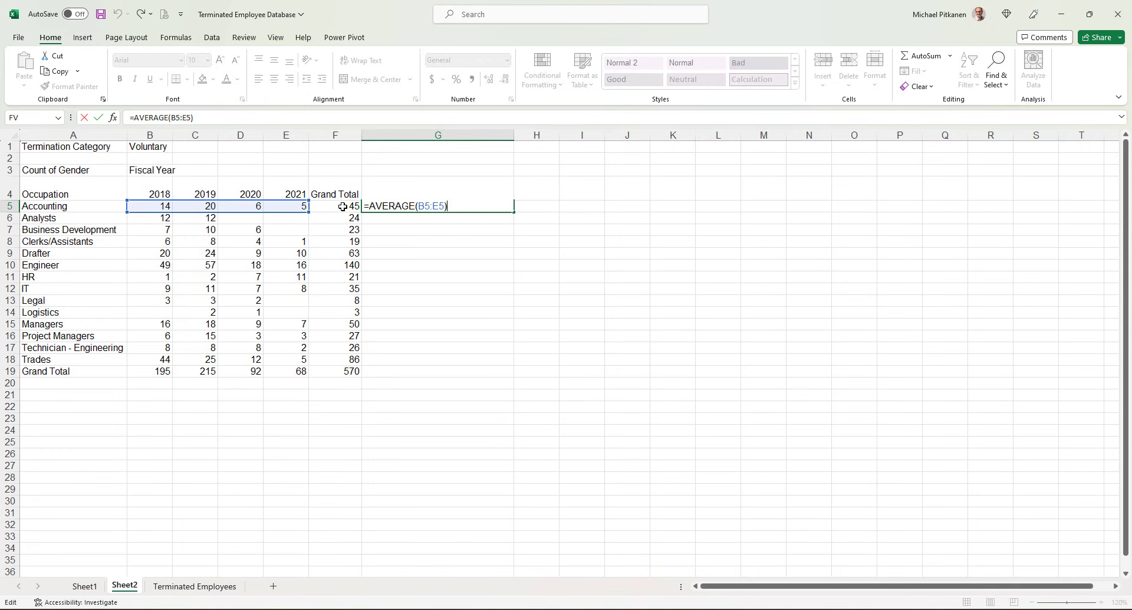
key(ctrl+Return)
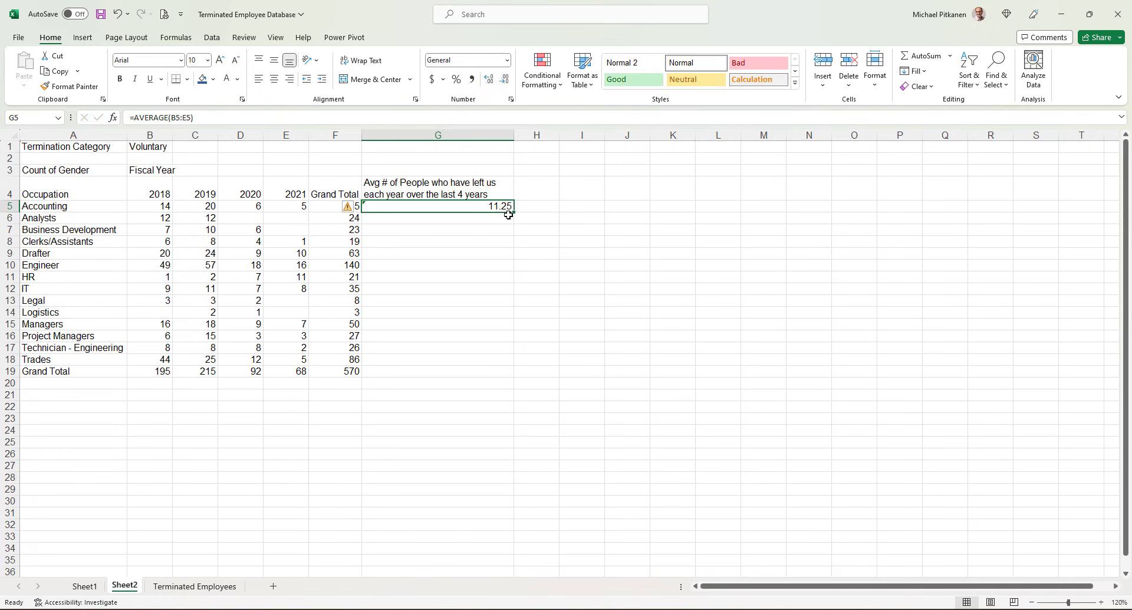
drag(514, 214, 494, 377)
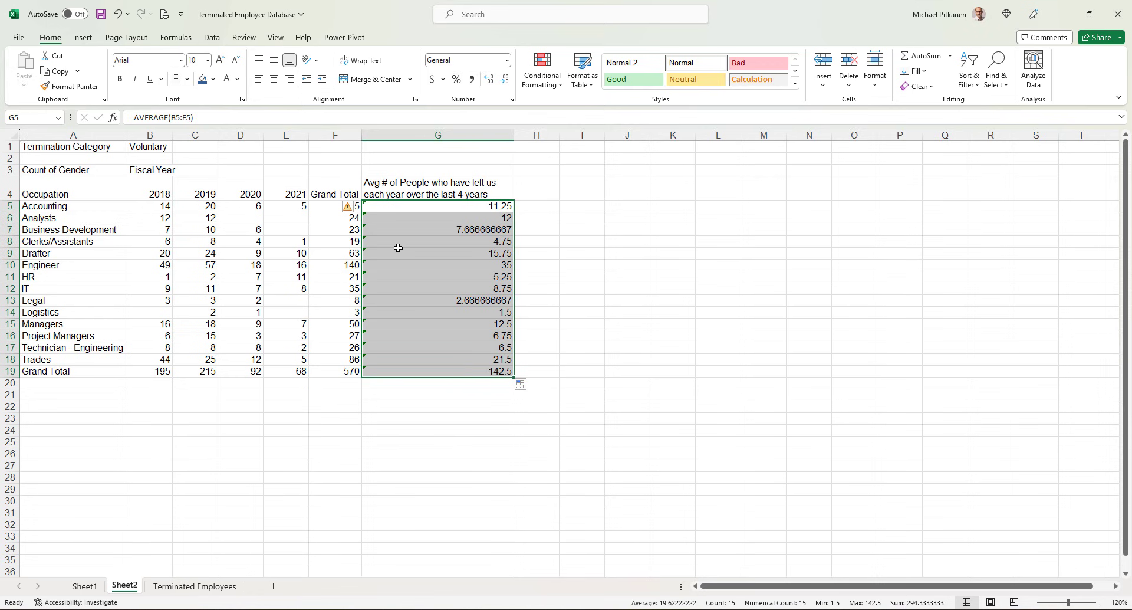
double_click(448, 207)
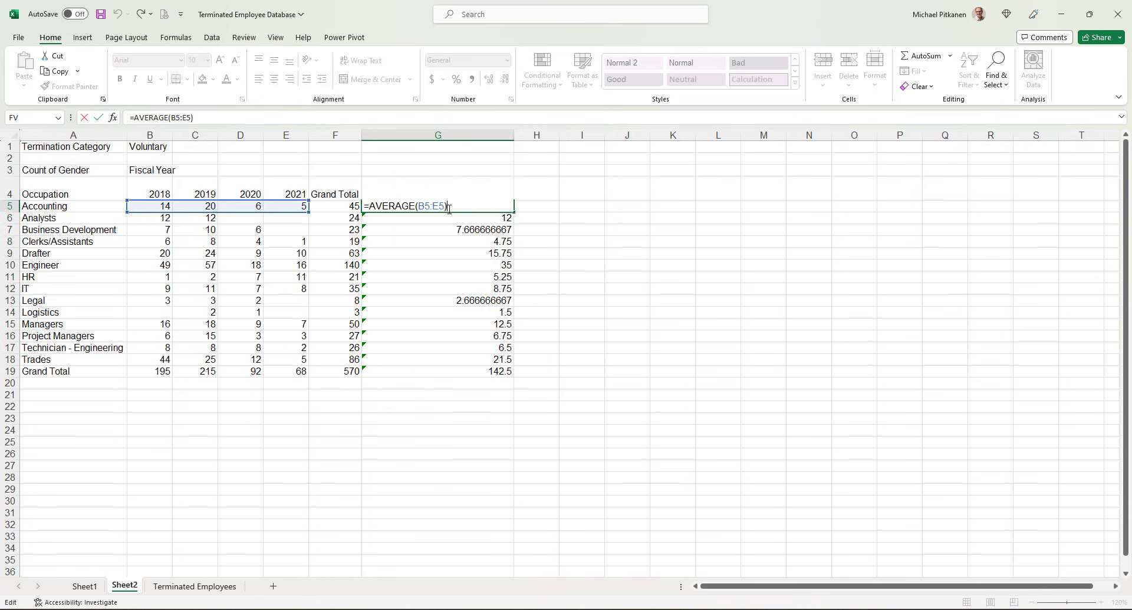
key(Escape)
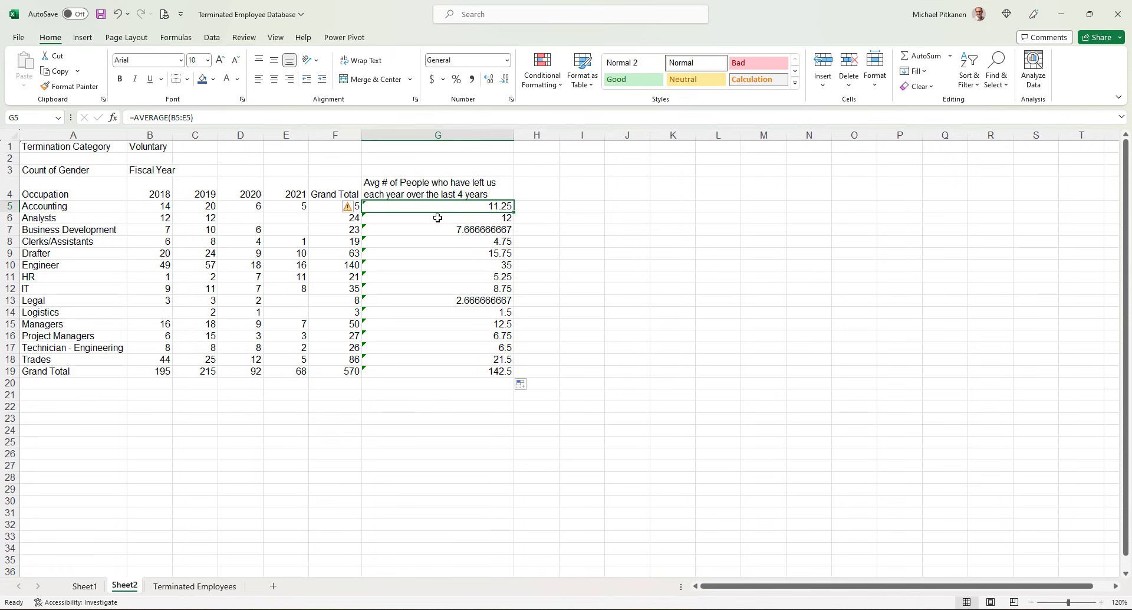
click(12, 217)
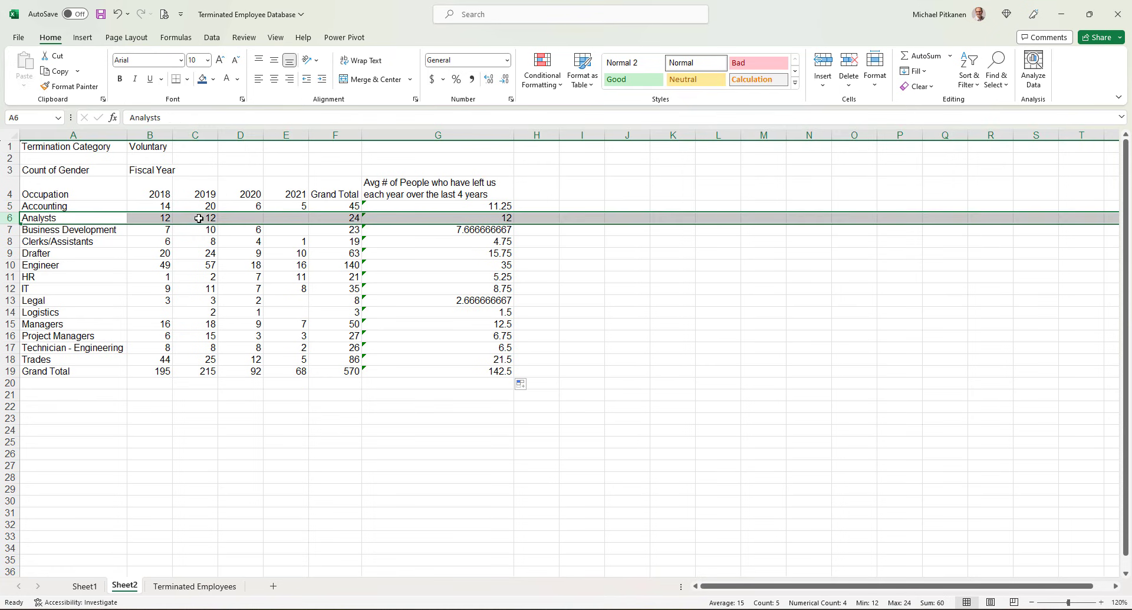
click(147, 218)
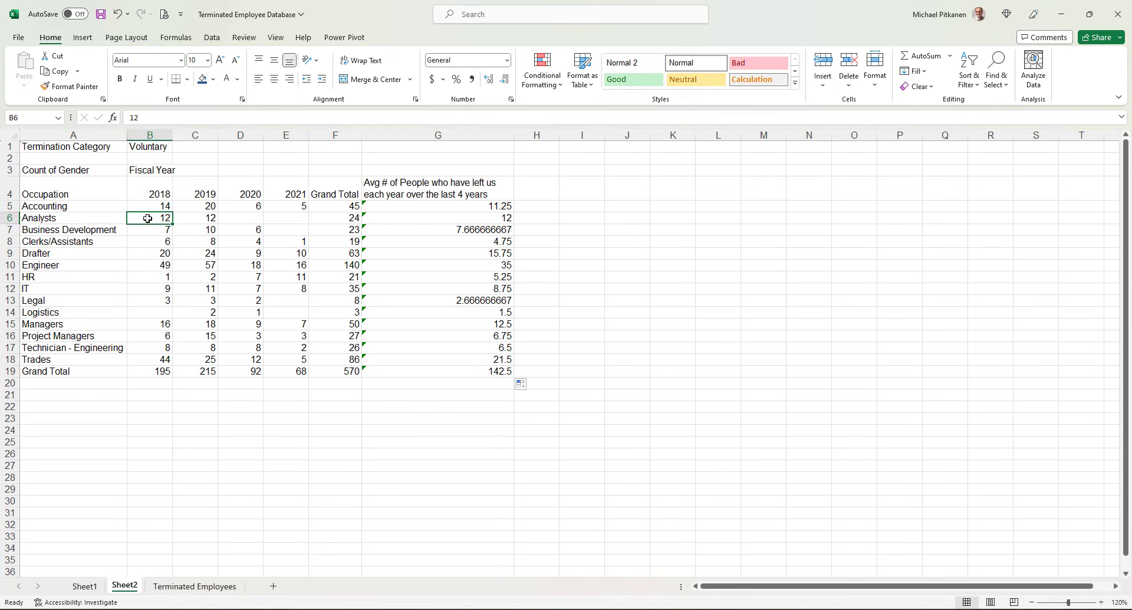
click(207, 218)
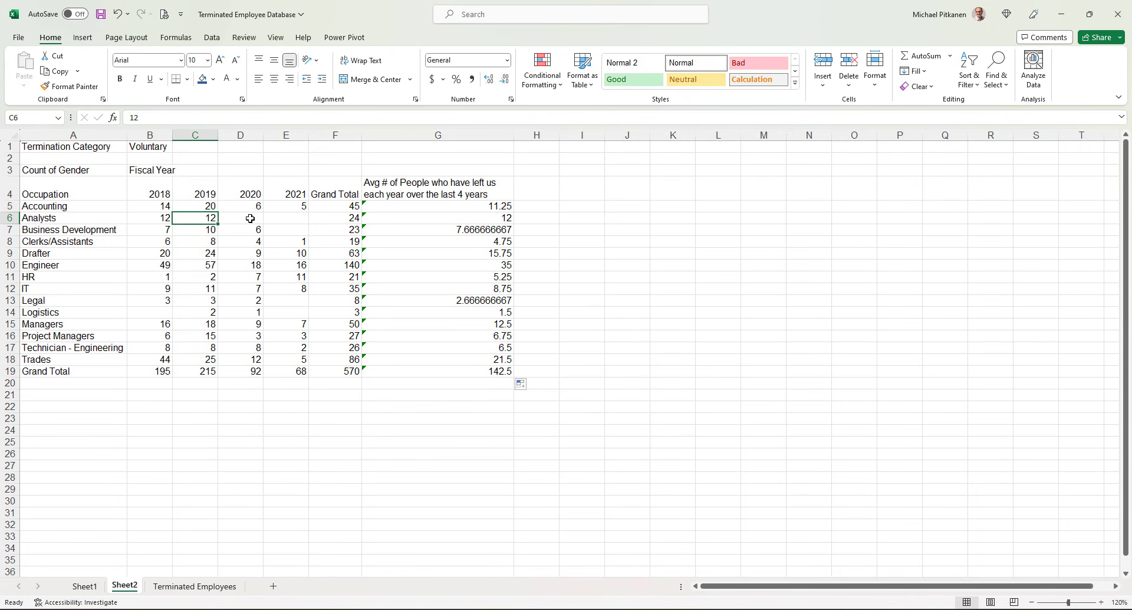
drag(244, 220, 278, 221)
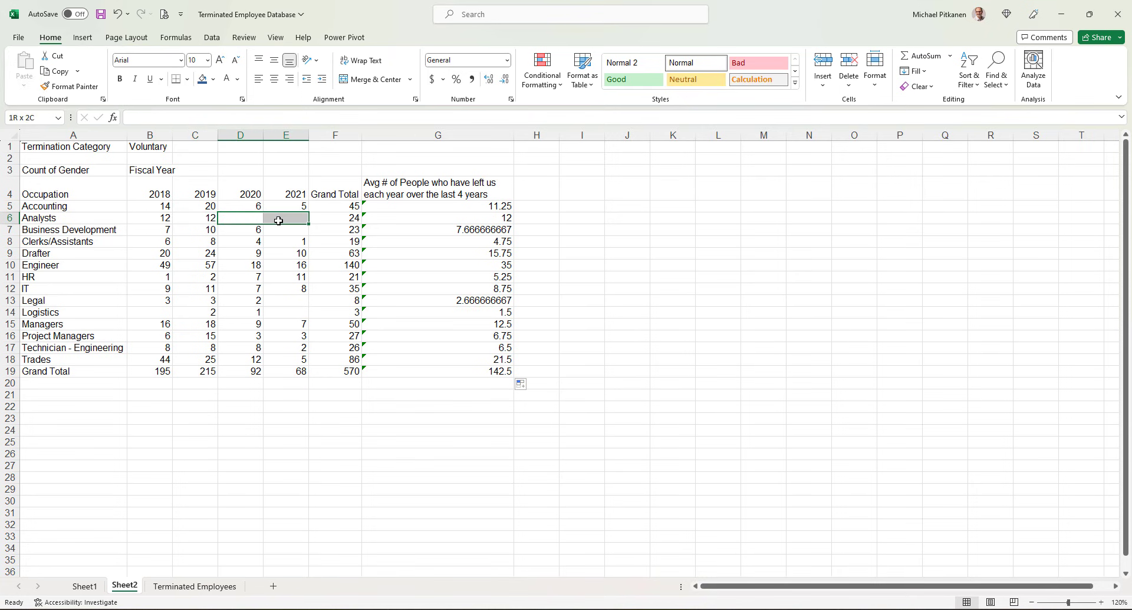
click(493, 224)
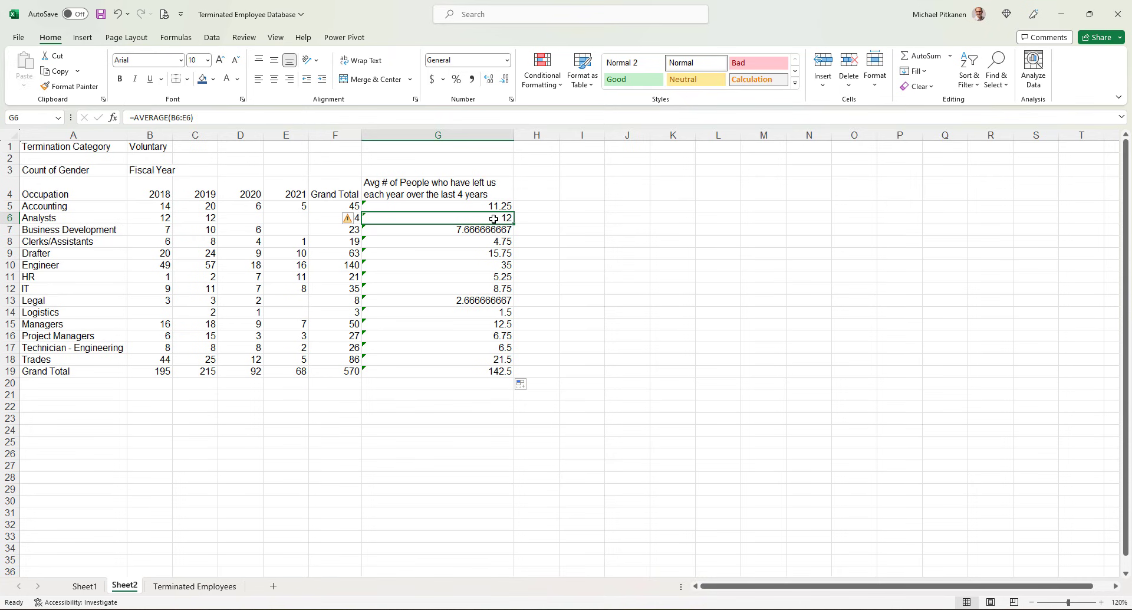
double_click(388, 217)
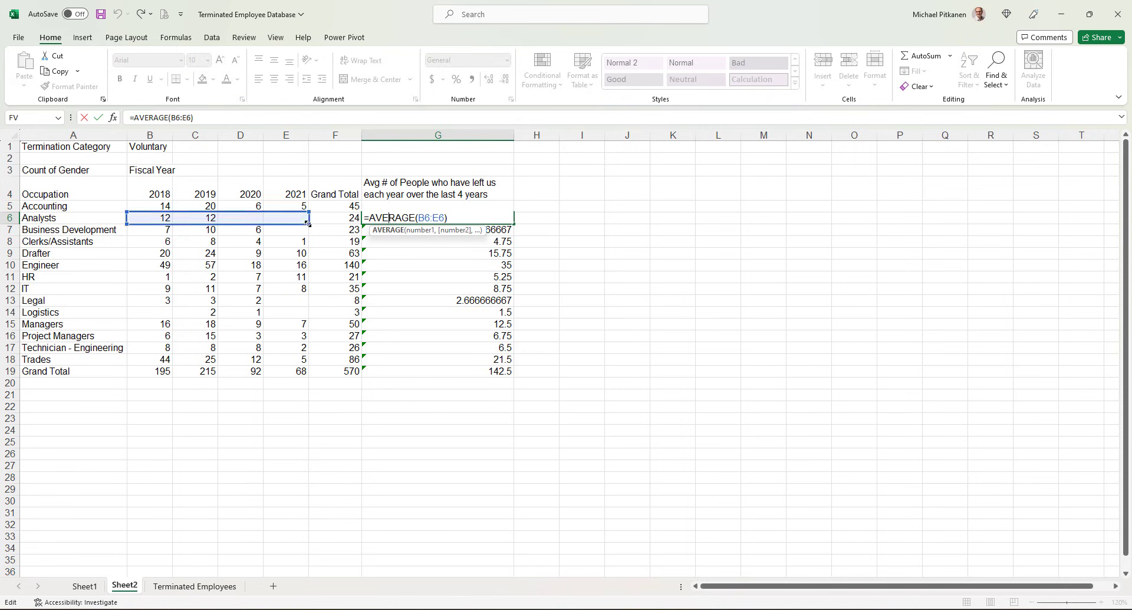
drag(309, 225, 211, 225)
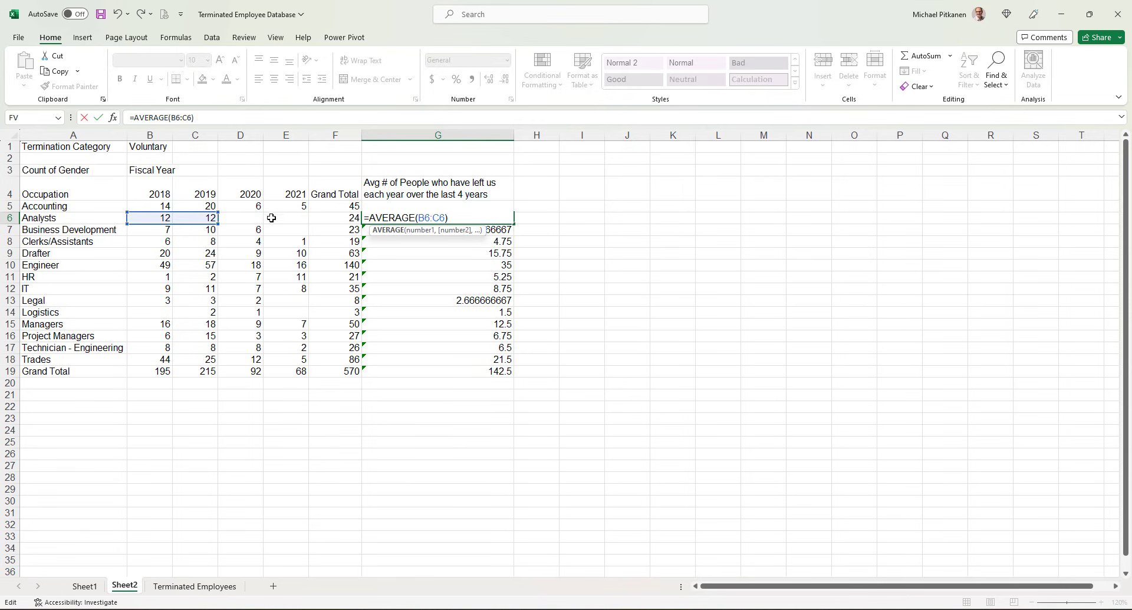
drag(218, 224, 298, 222)
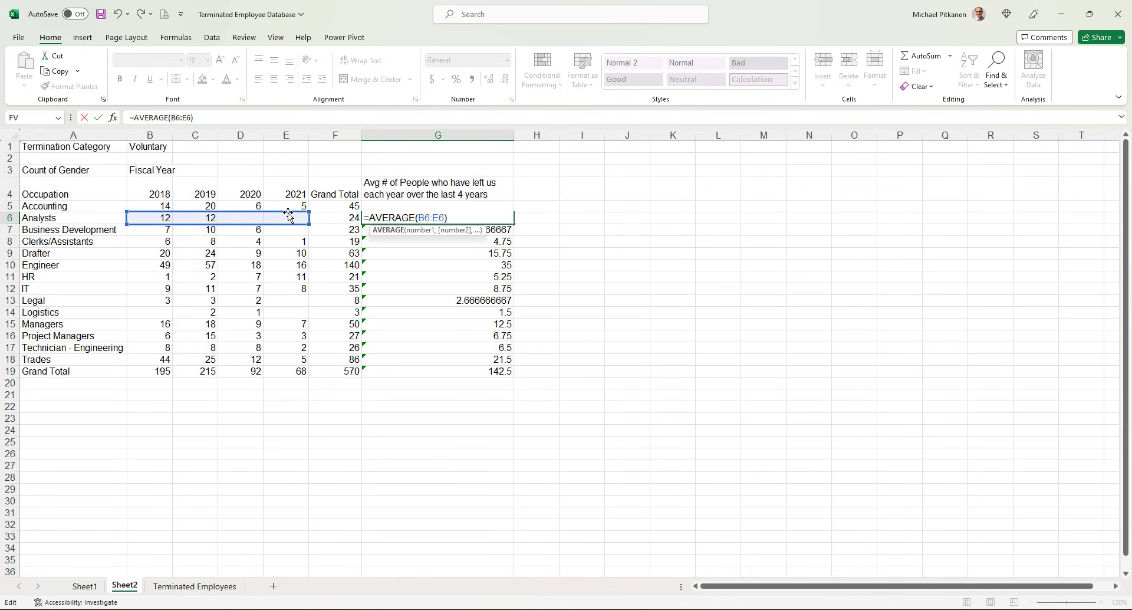
key(Return)
click(245, 219)
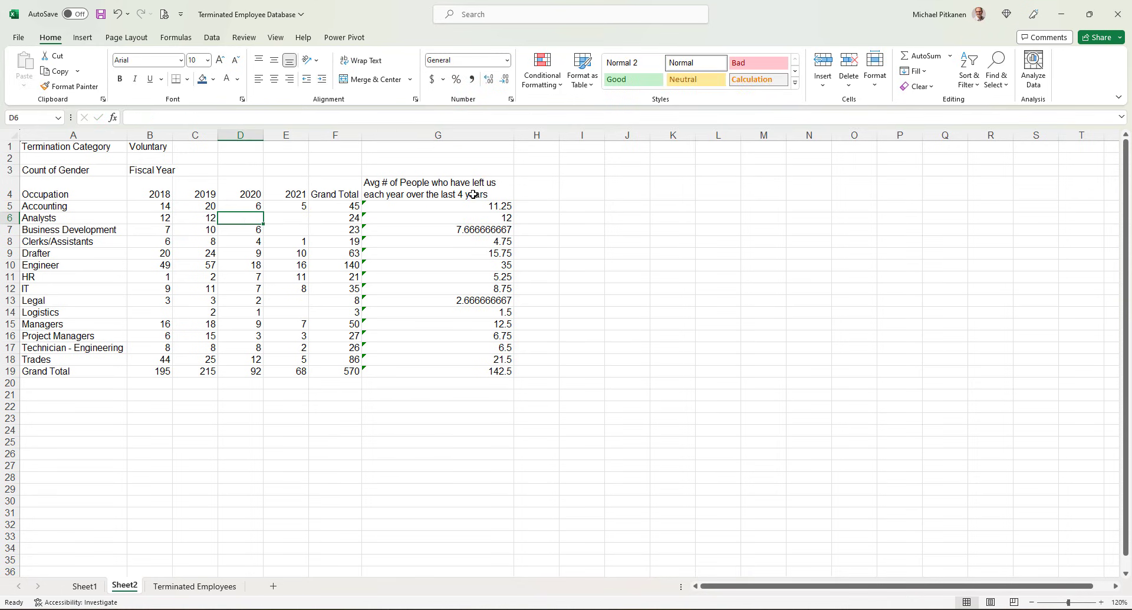
text(0)
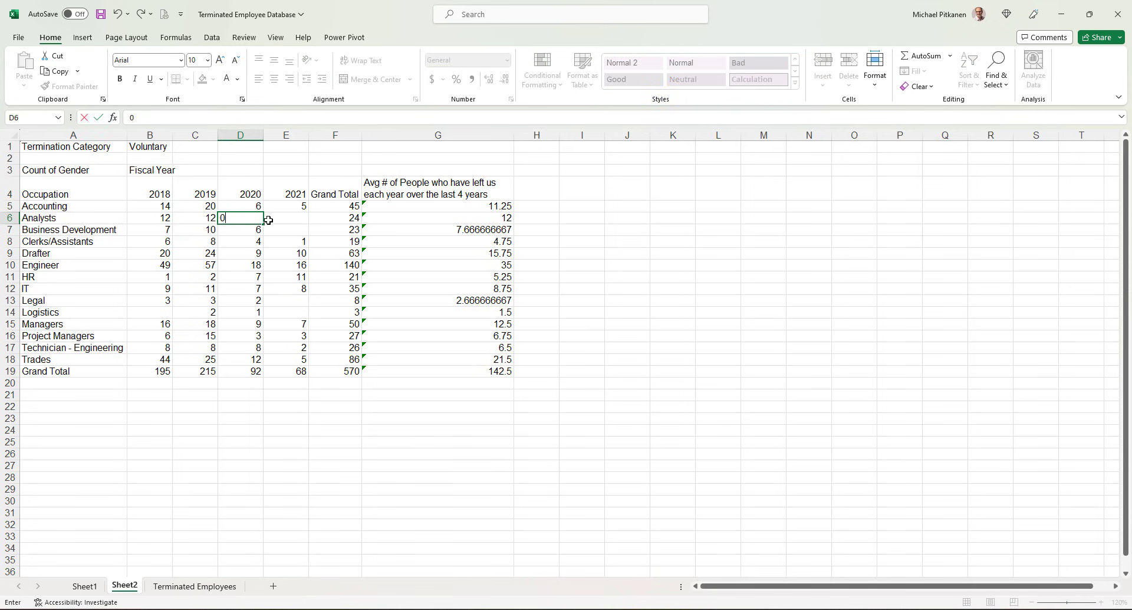
key(Return)
click(288, 220)
text(0)
key(Return)
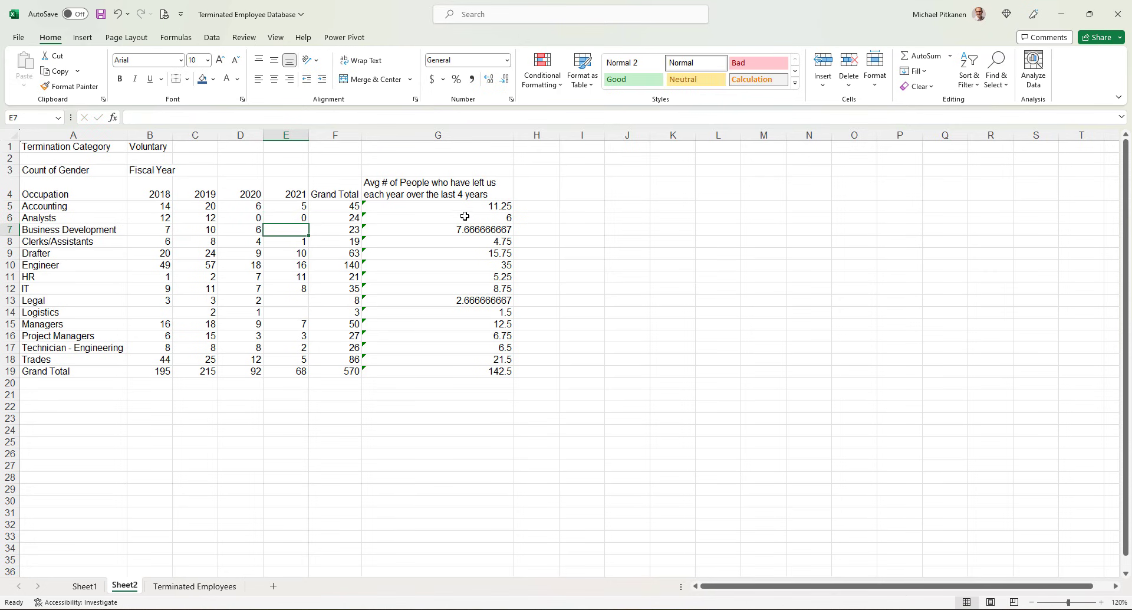
click(465, 218)
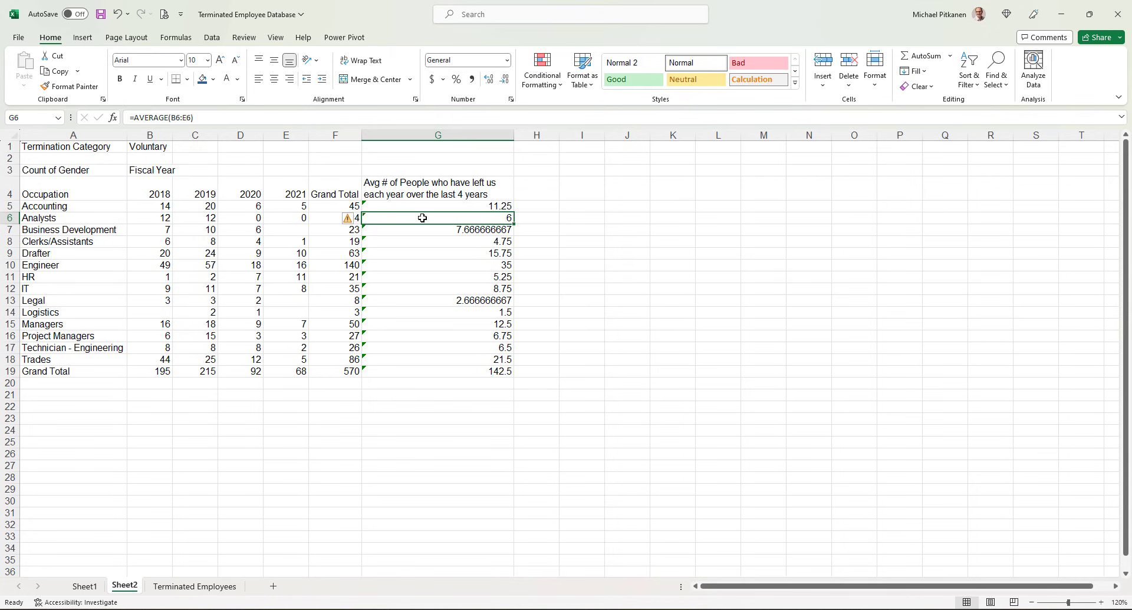
click(279, 230)
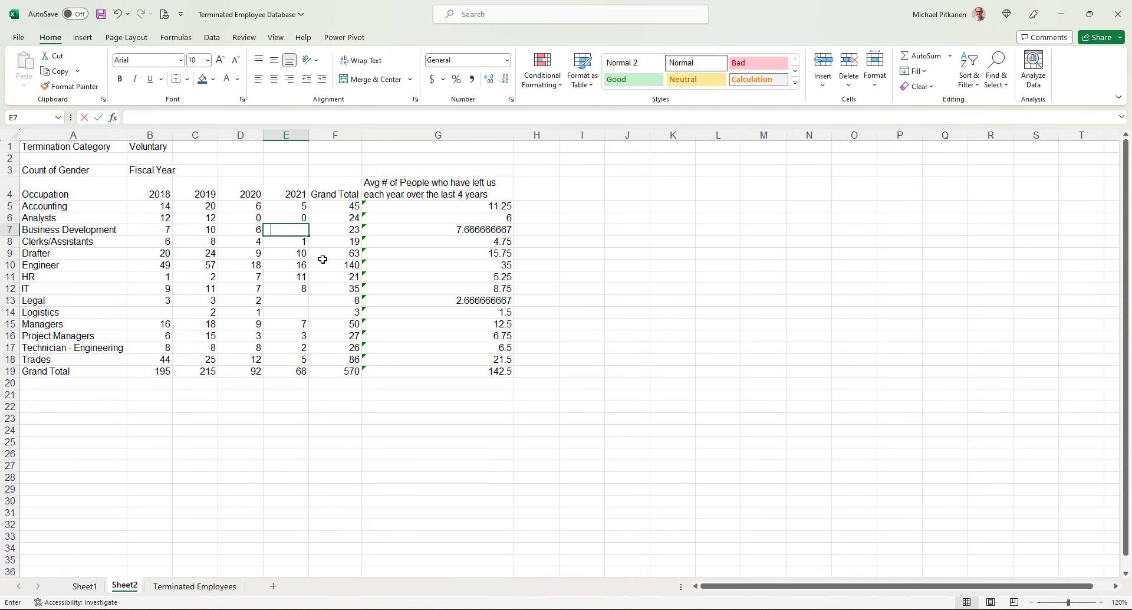
text(0)
key(Return)
drag(295, 299, 293, 311)
text(0)
key(Return)
text(0)
click(159, 314)
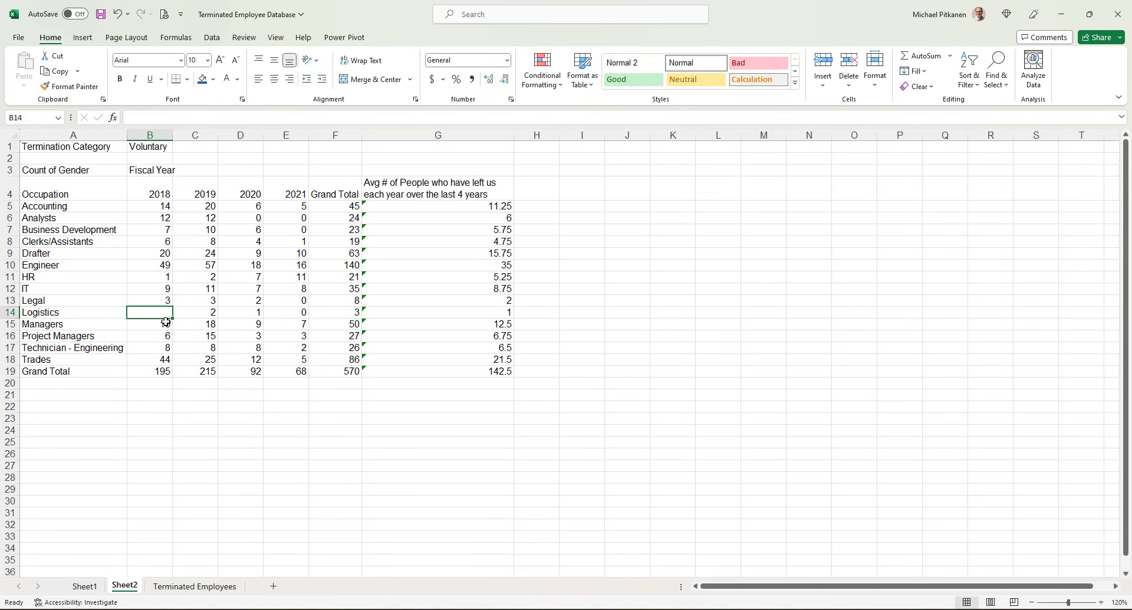
key(ctrl+z)
key(ctrl+z)
key(ctrl+z)
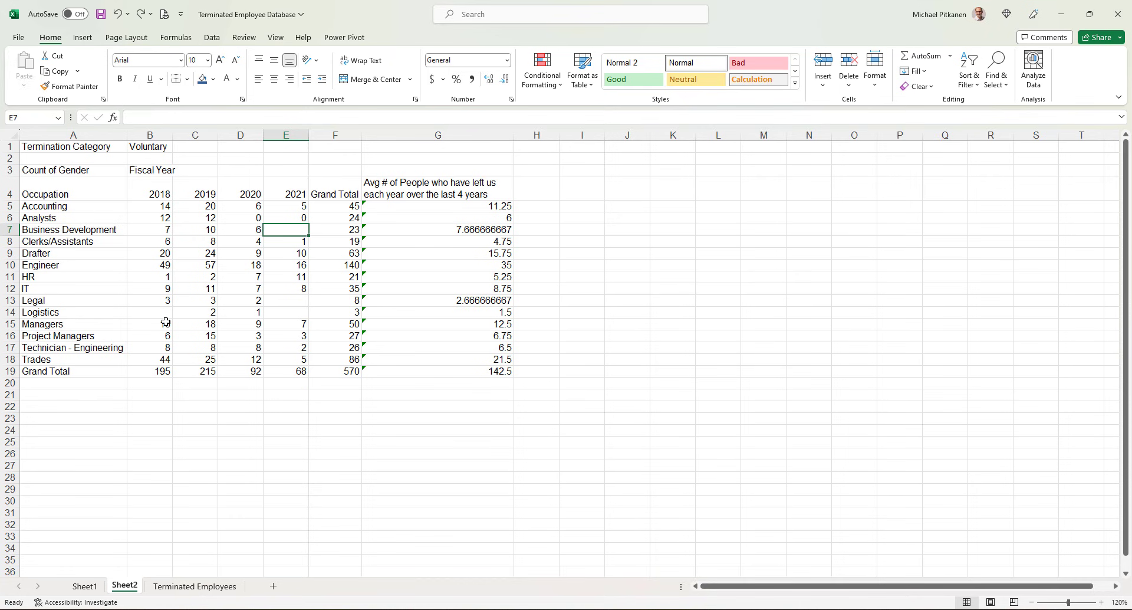
key(ctrl+z)
key(ctrl+z)
Rewrite Accounting's G5 as =SUM(B5:E5) to total its 2018–2021 leavers.
click(472, 205)
text(=)
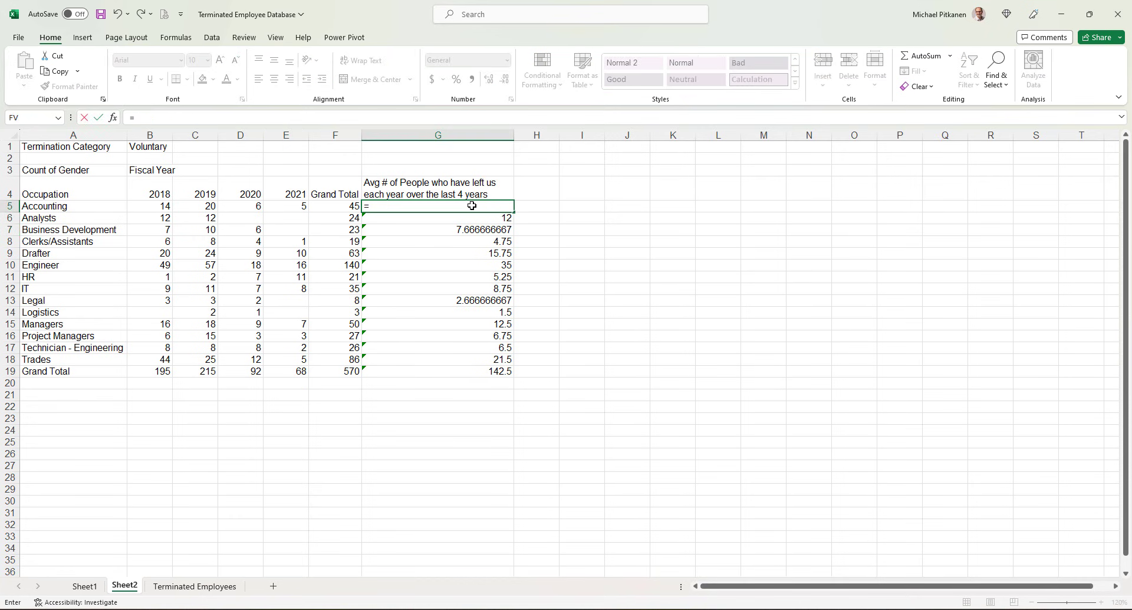
text(sum()
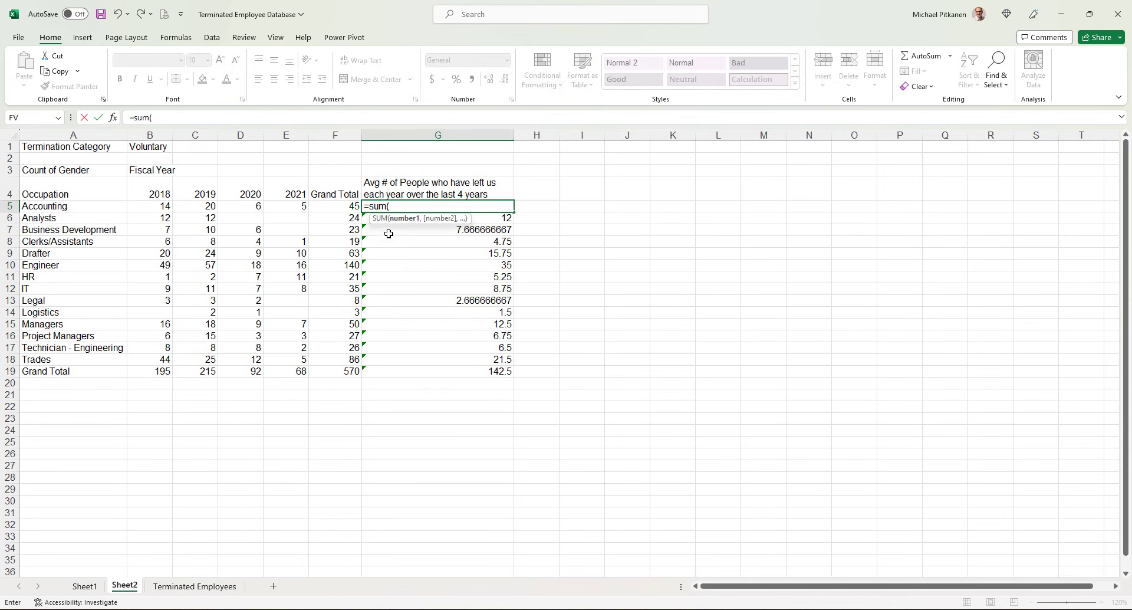
drag(165, 207, 268, 207)
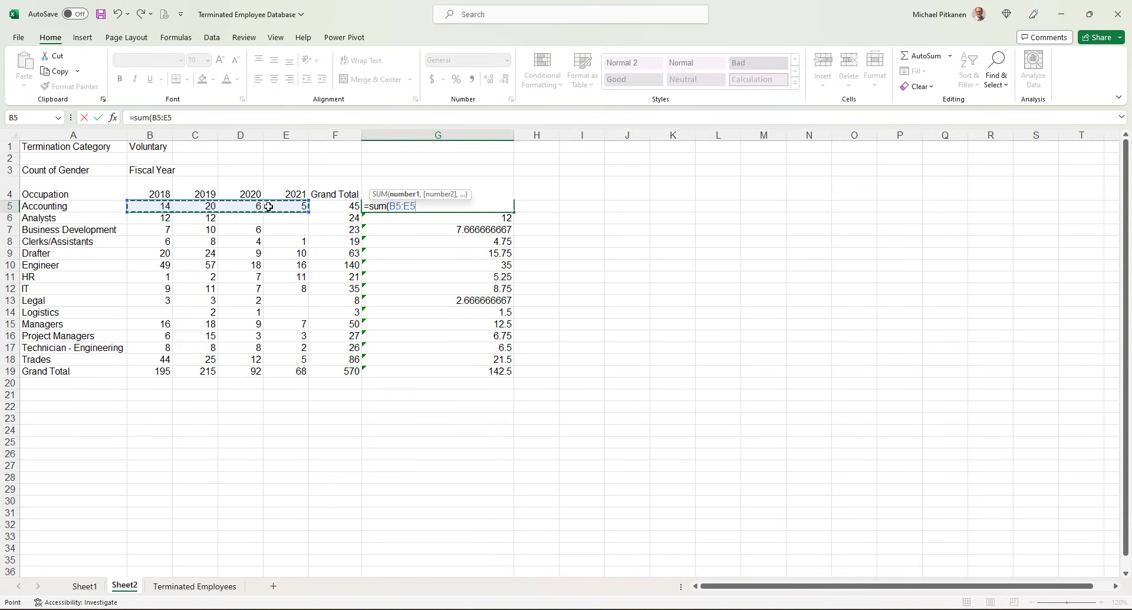
text()/4)
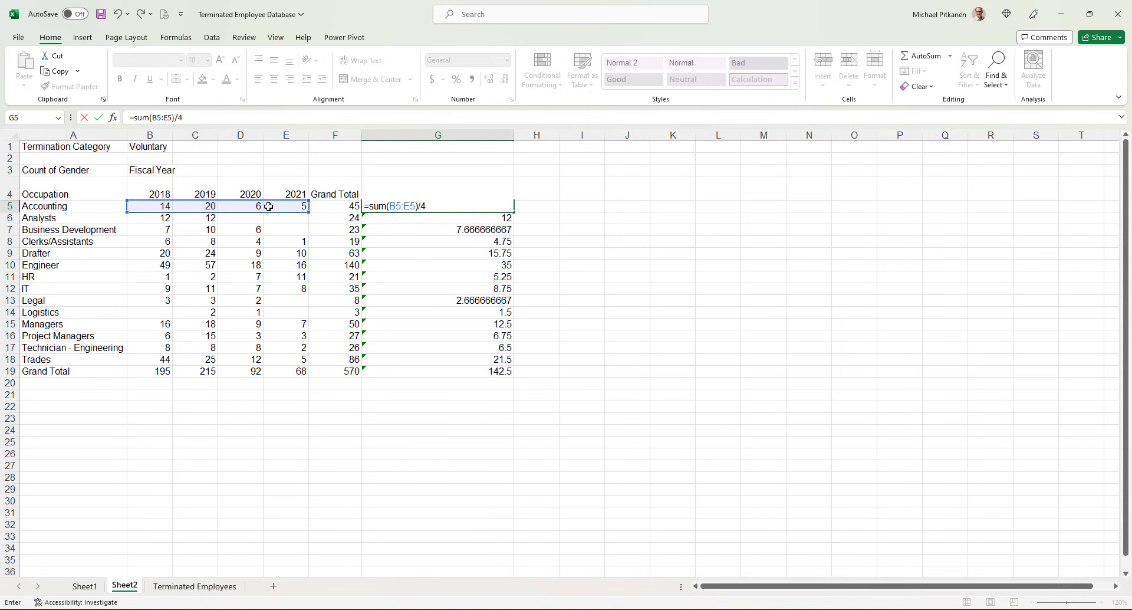
key(Return)
key(Up)
Change G5 to =F5/4 and fill it down through the Grand Total row.
text(=)
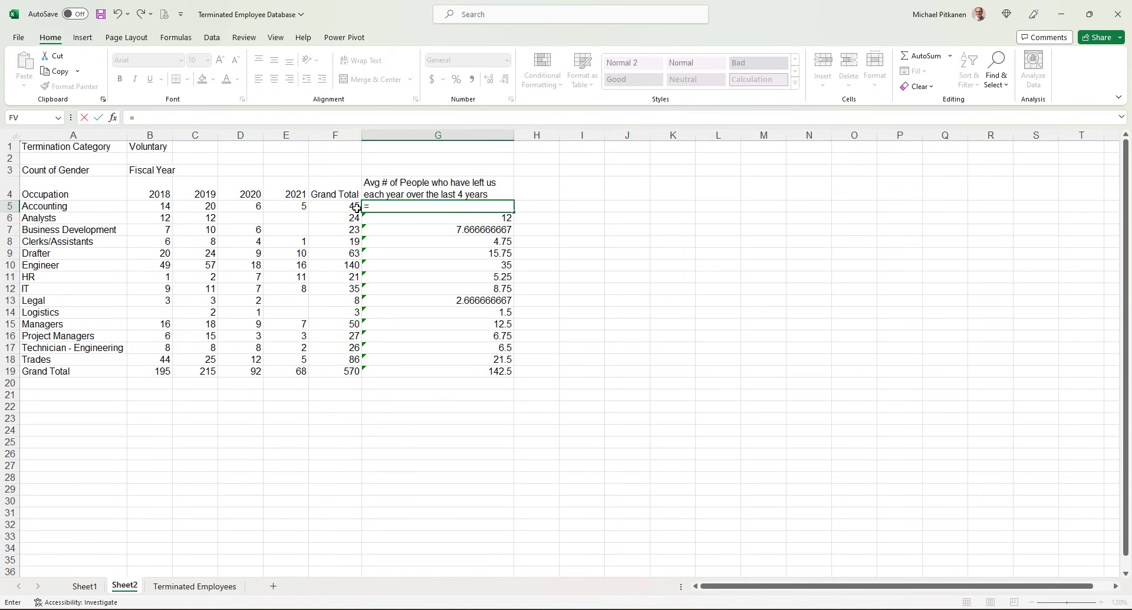
click(343, 207)
text(/4)
key(Return)
click(501, 205)
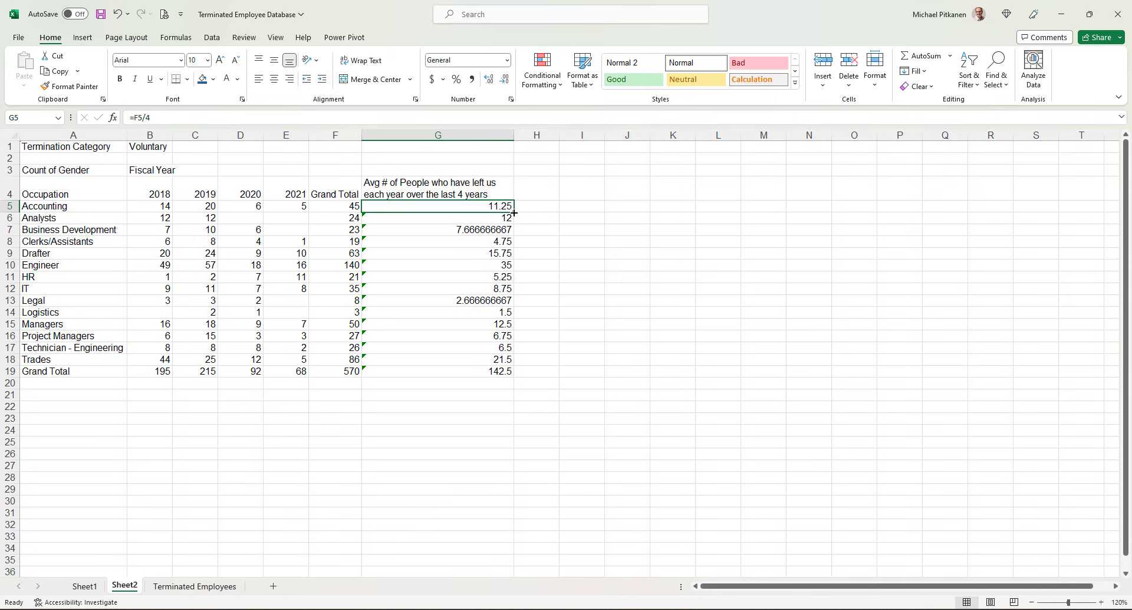
double_click(514, 211)
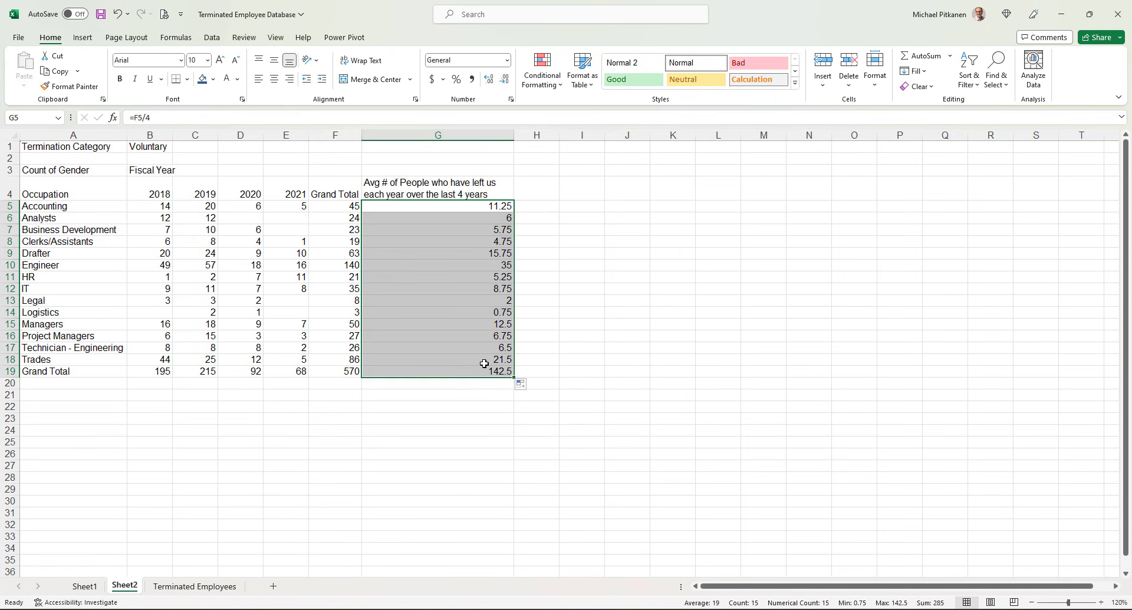
click(487, 369)
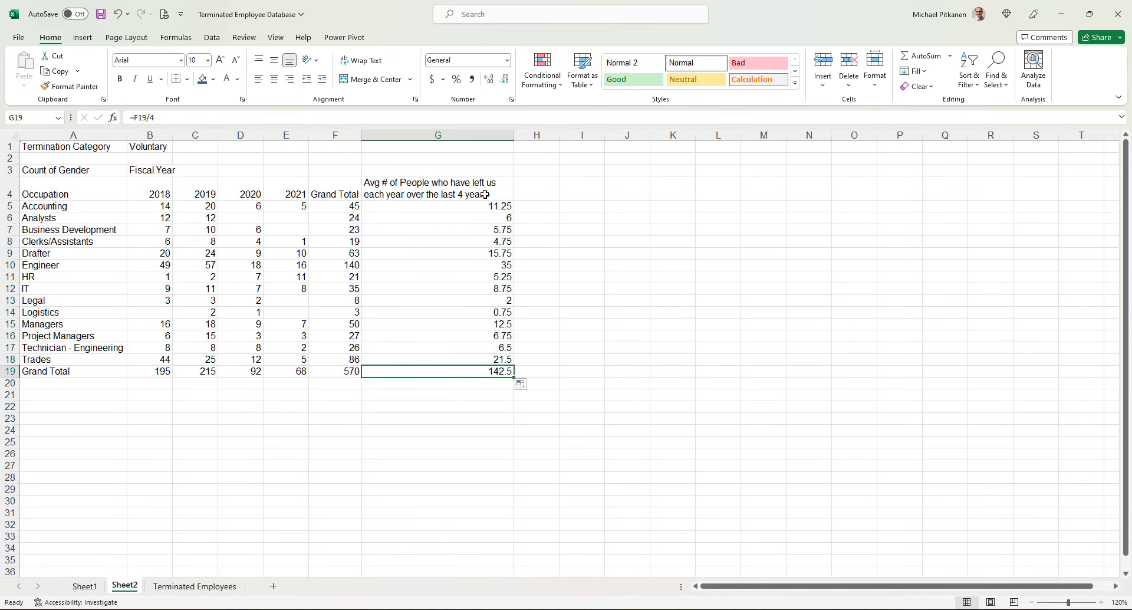
drag(477, 207, 461, 357)
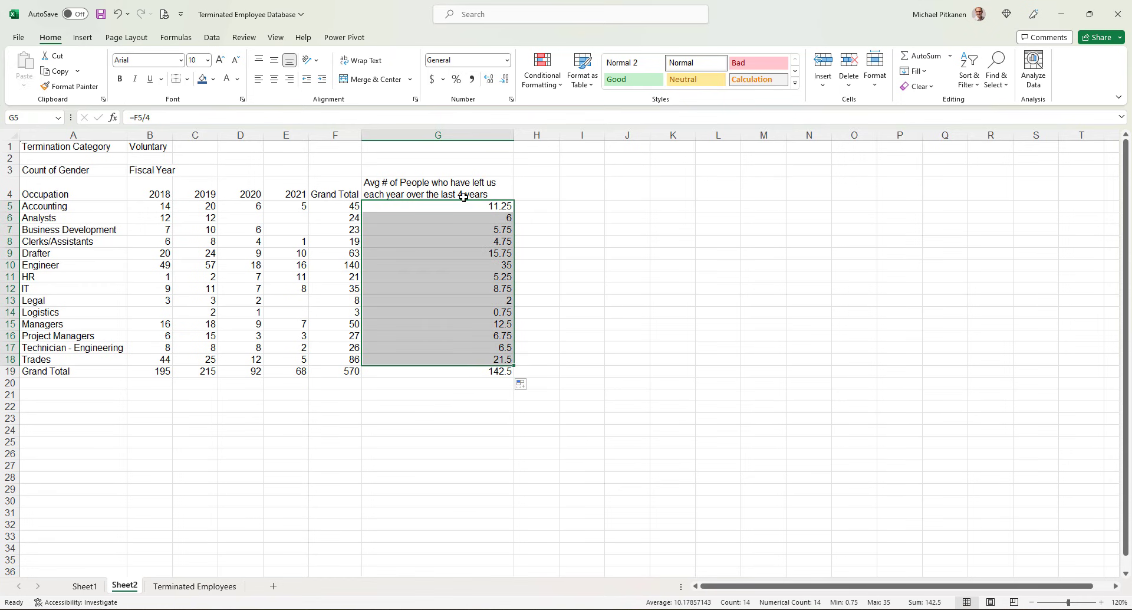
Undo the averages fill-down and review the Accounting-to-Trades averages and Grand Total formula.
key(ctrl+z)
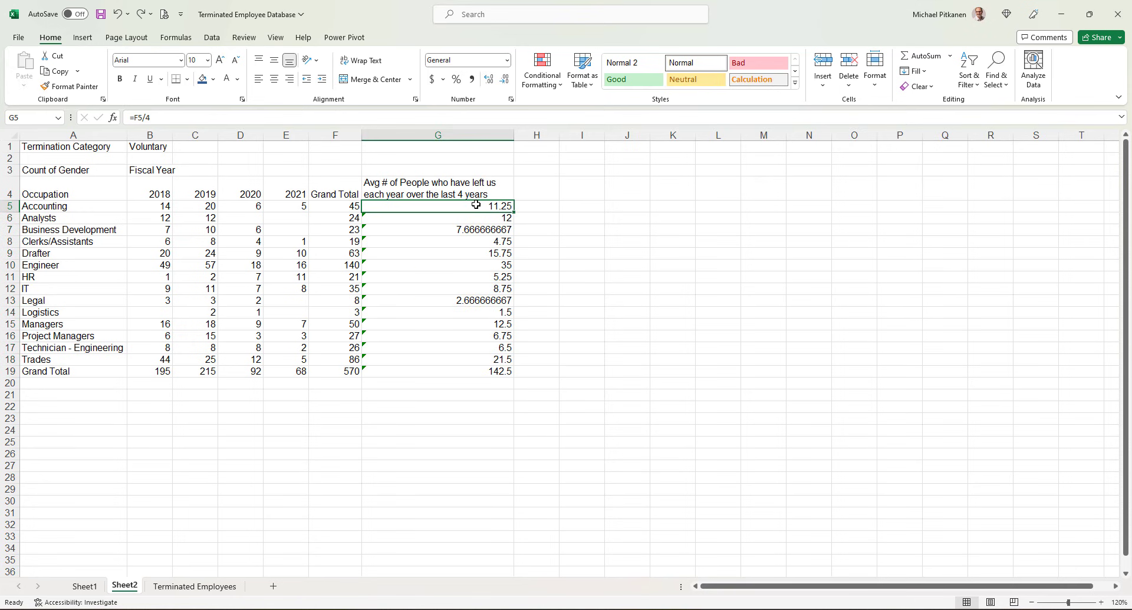
drag(475, 205, 470, 358)
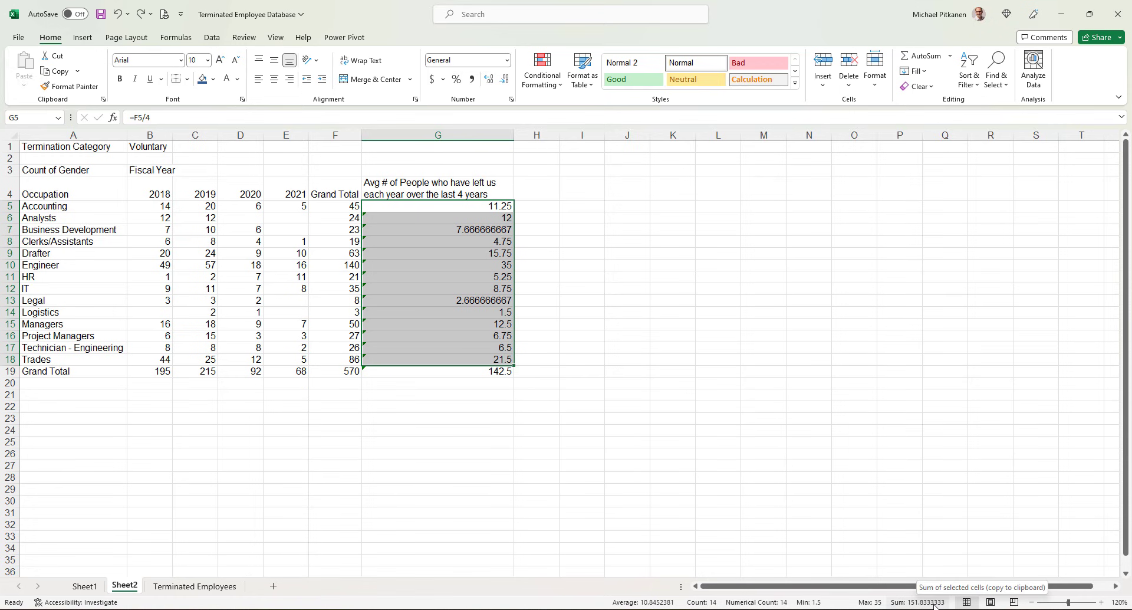
click(449, 370)
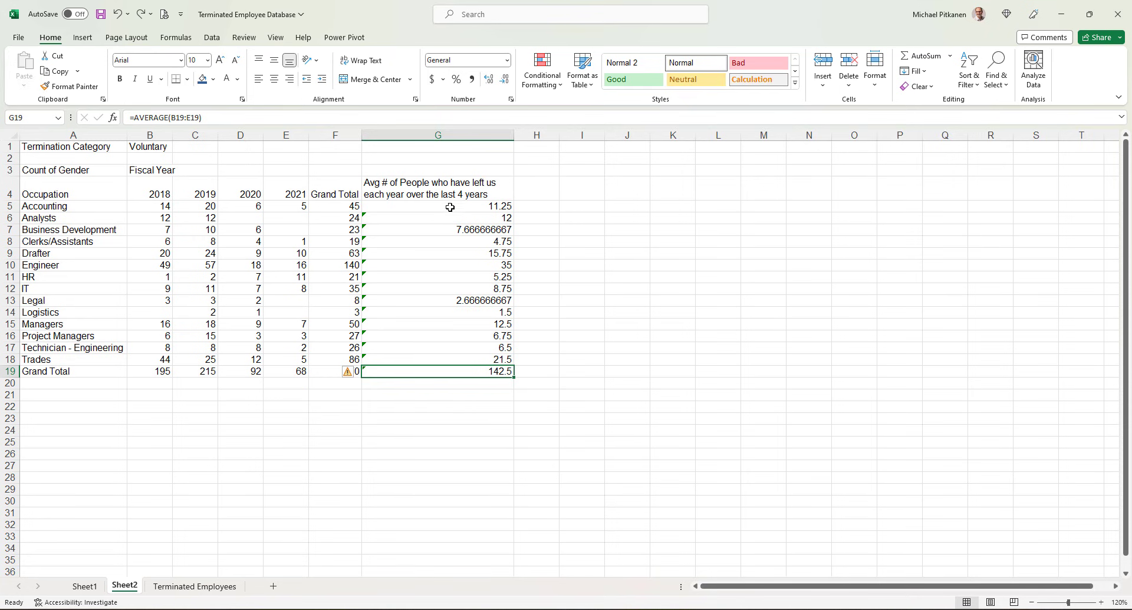
drag(448, 206, 458, 362)
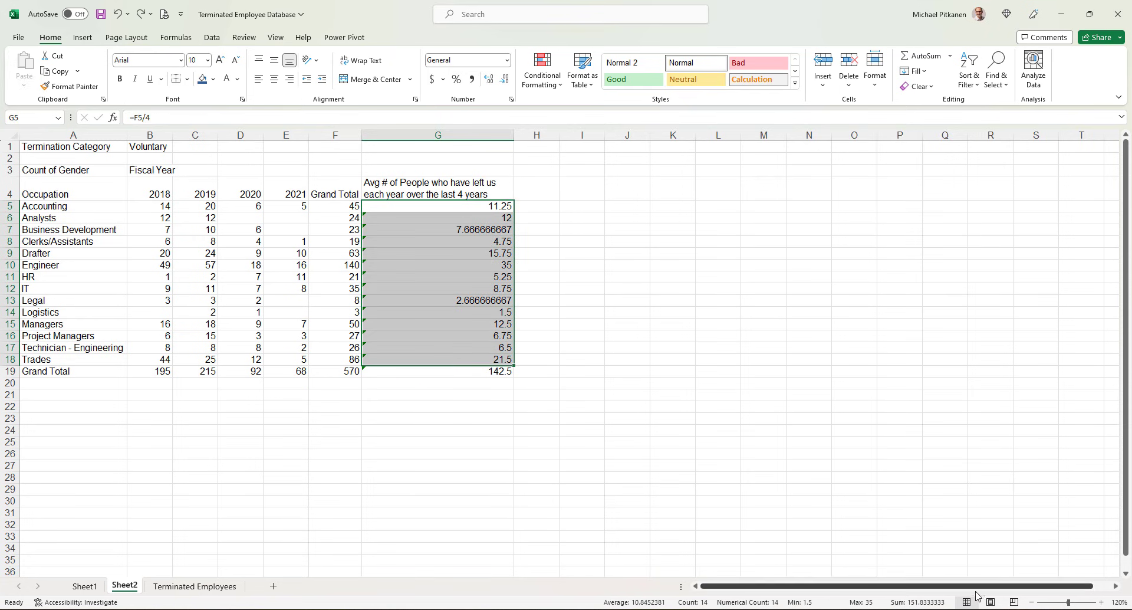
Re-enter G5 as =F5/4 and fill it down to G19, totalling 142.5.
click(481, 207)
double_click(480, 207)
key(BackSpace)
key(ctrl+Return)
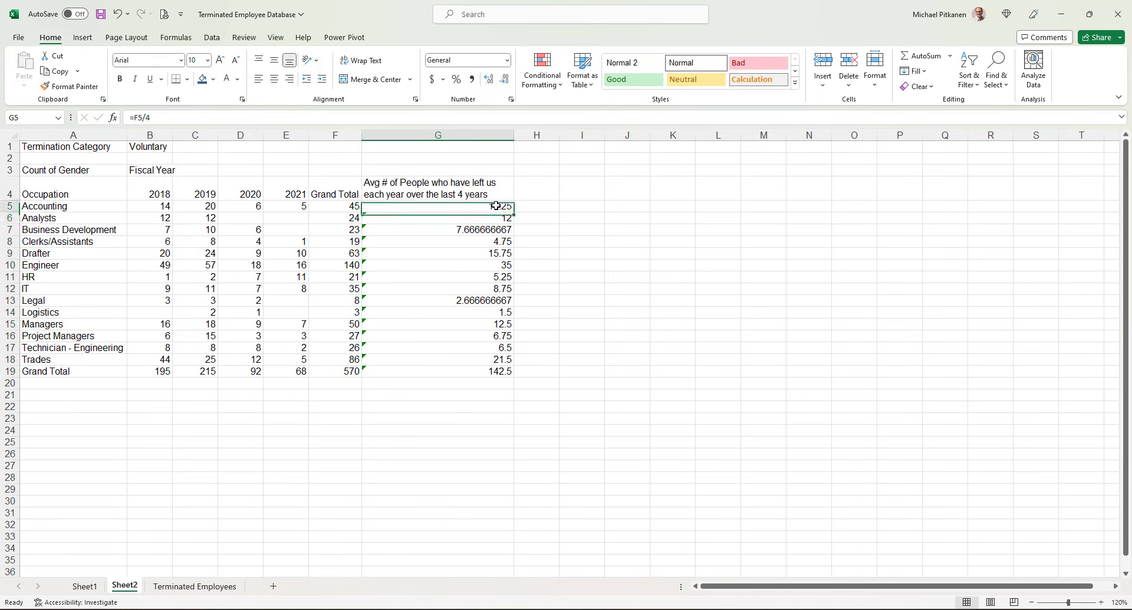
double_click(513, 212)
drag(484, 207, 472, 357)
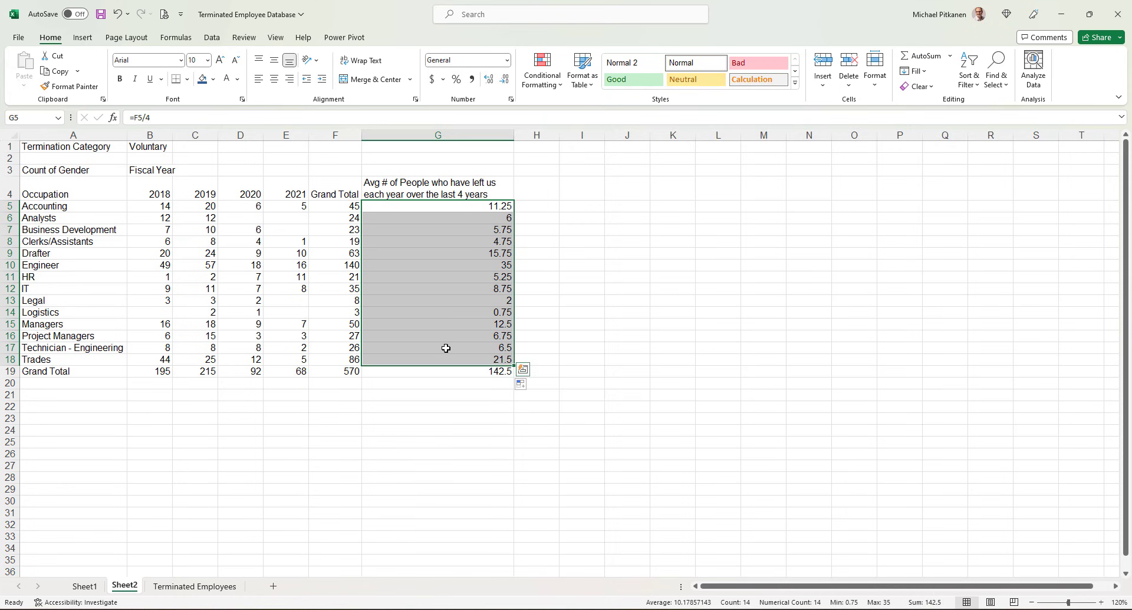
click(448, 371)
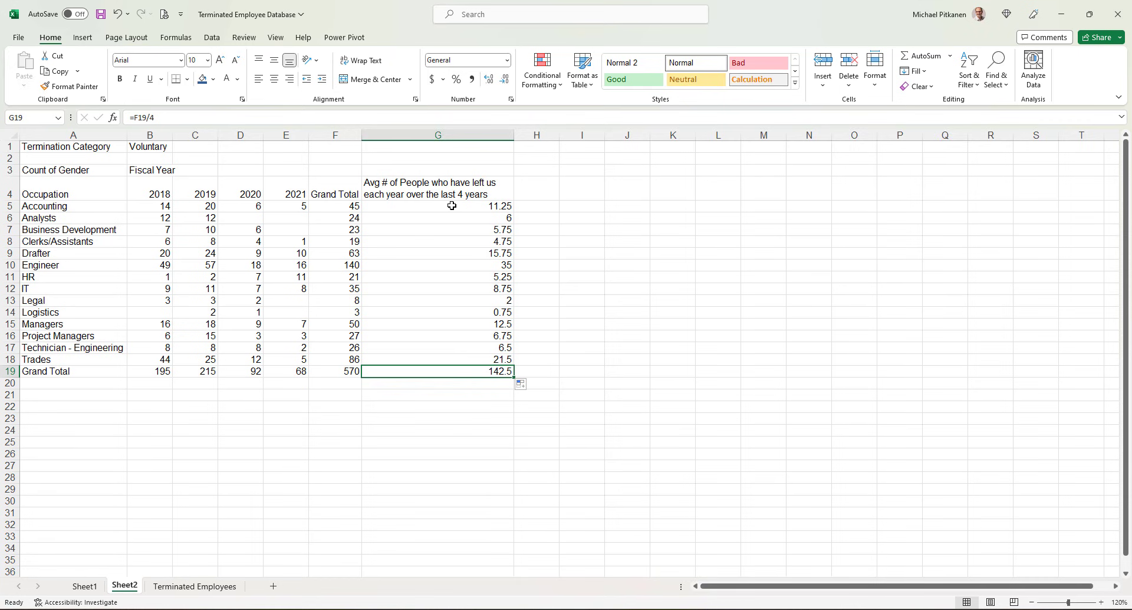
Add the heading '5 year forecast' in H4.
click(550, 193)
text(5 year)
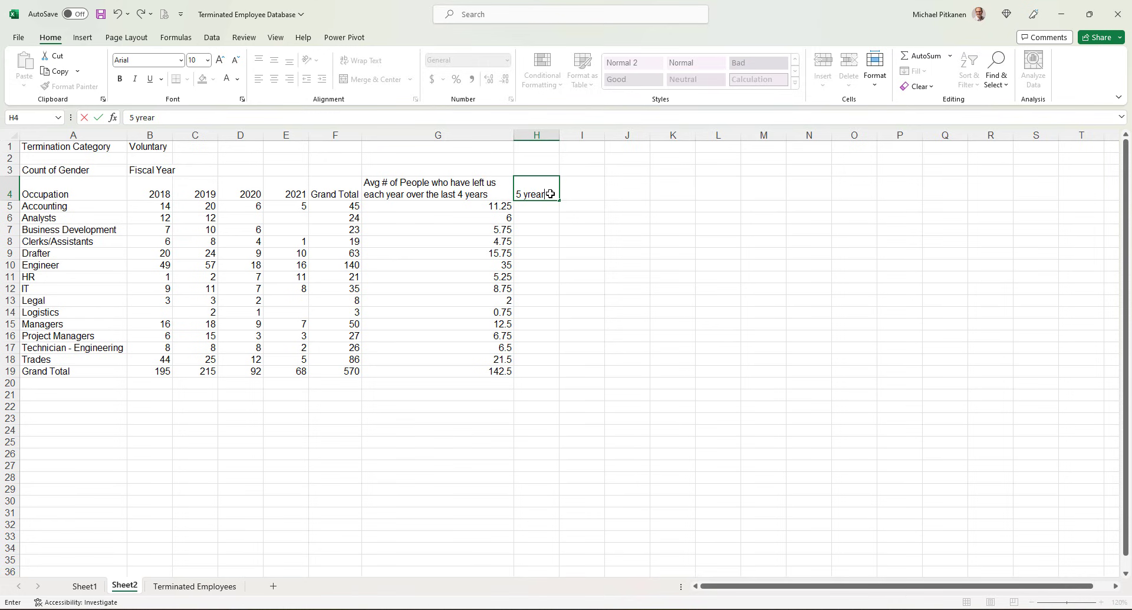
key(BackSpace)
key(BackSpace)
key(BackSpace)
text(r)
text(ar)
text(ore)
key(BackSpace)
key(BackSpace)
key(BackSpace)
text(ast)
key(Return)
Enter =G5*5 in H5 and fill down to Grand Total (Accounting 56.25, total 712.5).
text(=)
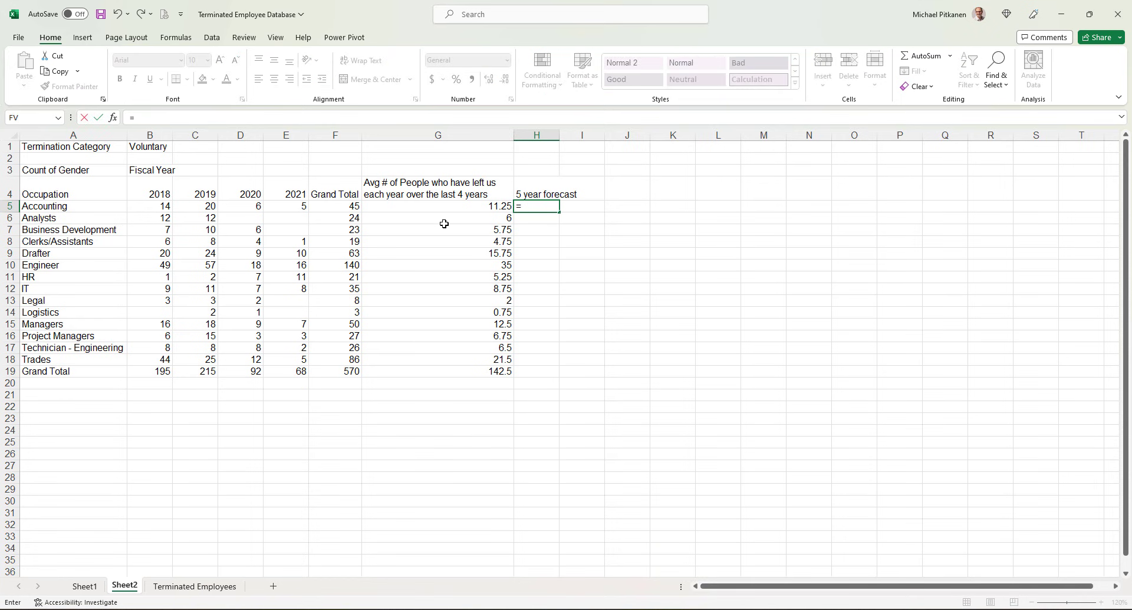
click(460, 206)
text(*)
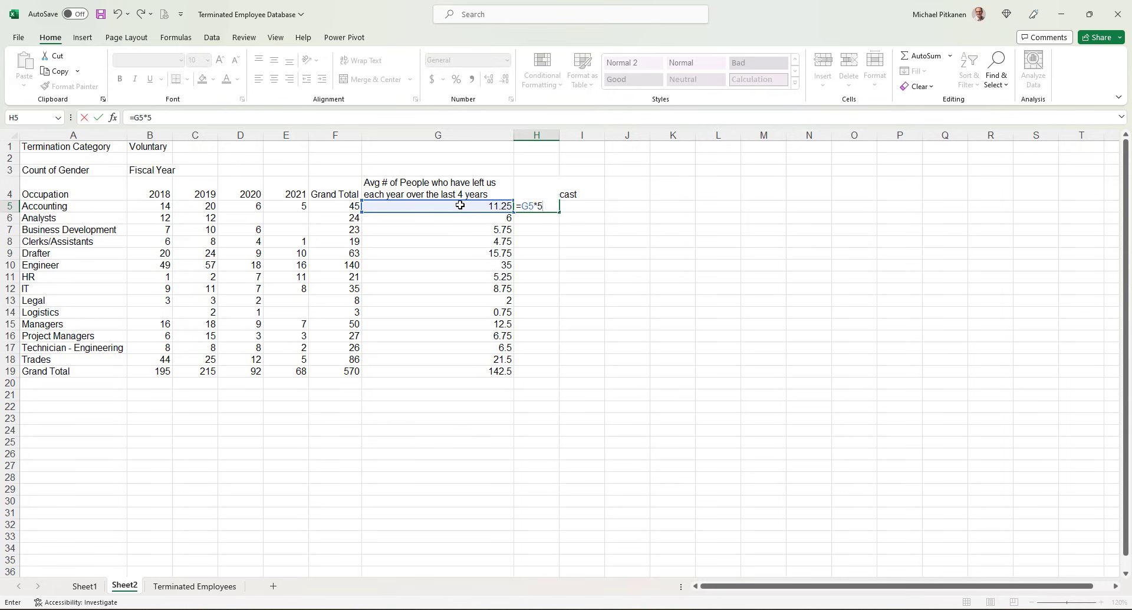
key(Return)
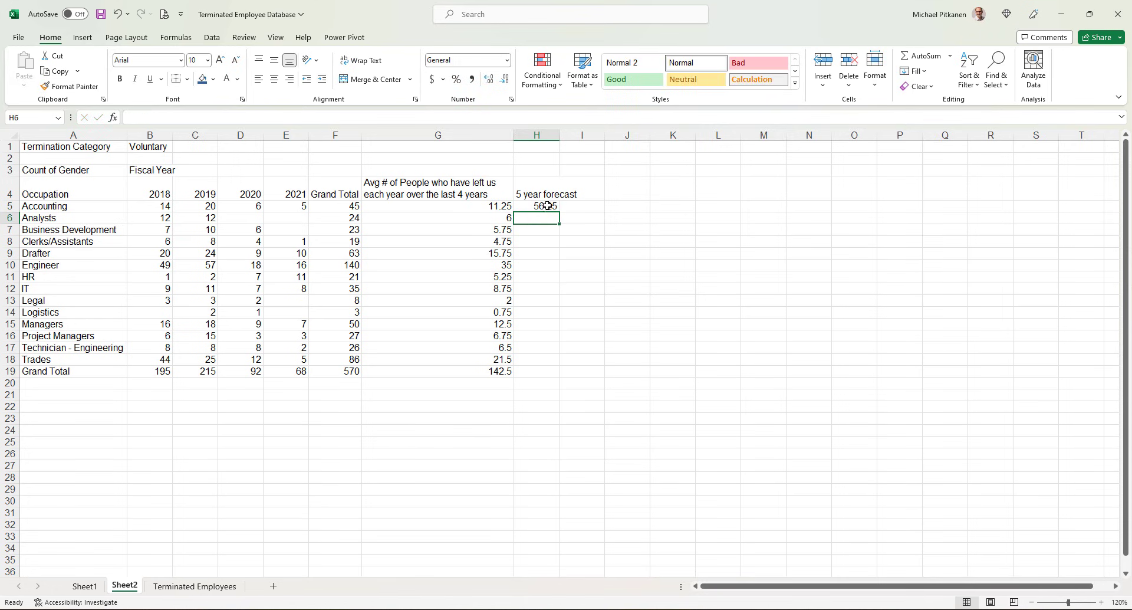
click(548, 205)
double_click(560, 212)
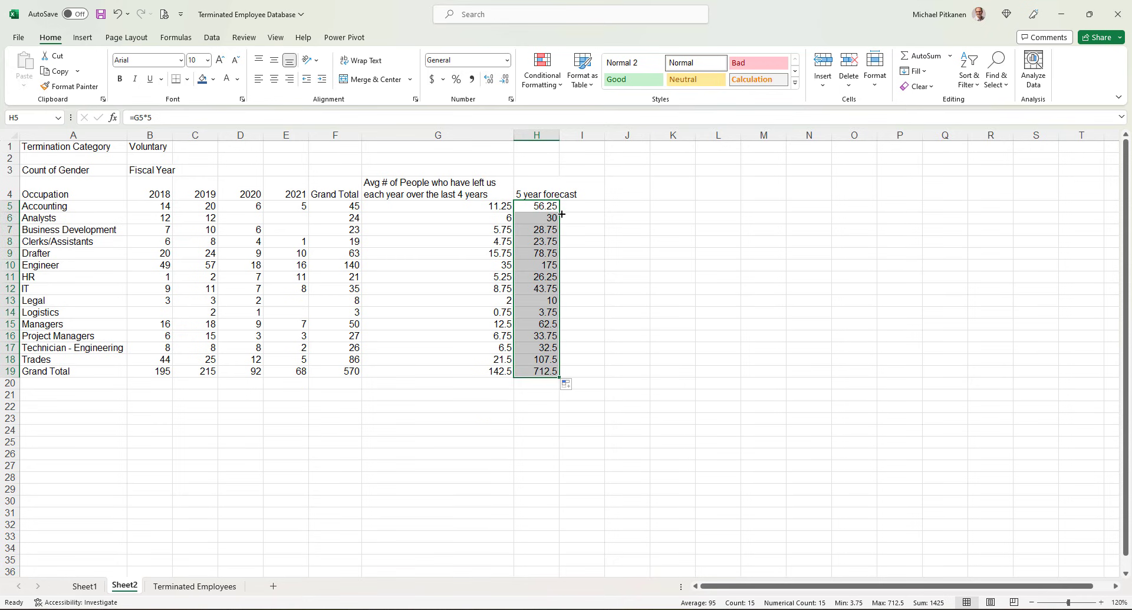
click(526, 372)
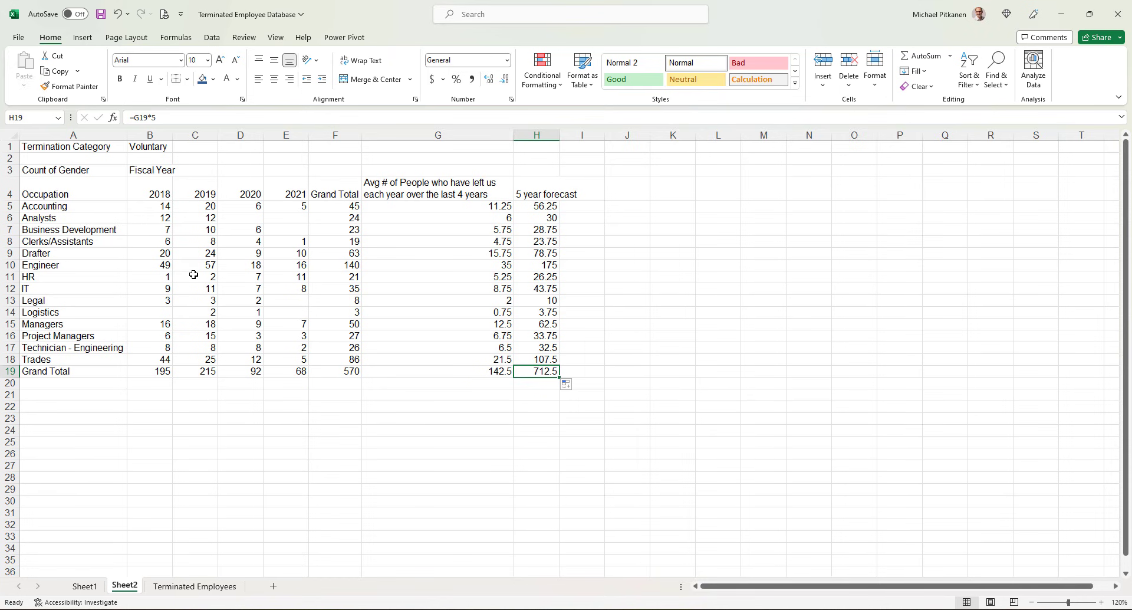
Paste the turnover table as values into C4 beside the headcount list, widening column C.
drag(65, 185, 542, 373)
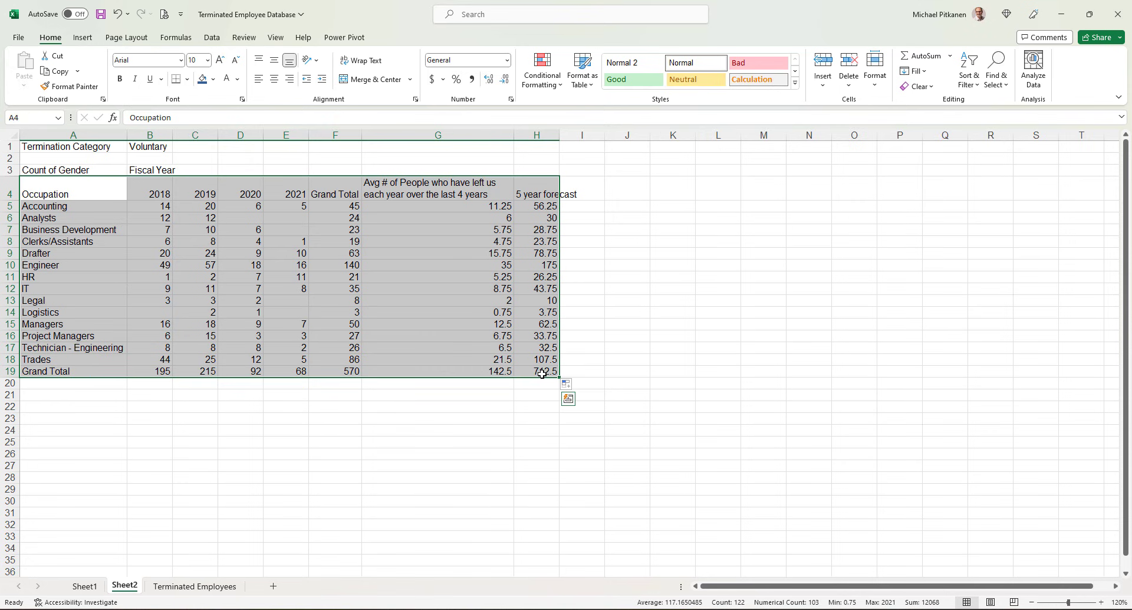
key(ctrl+c)
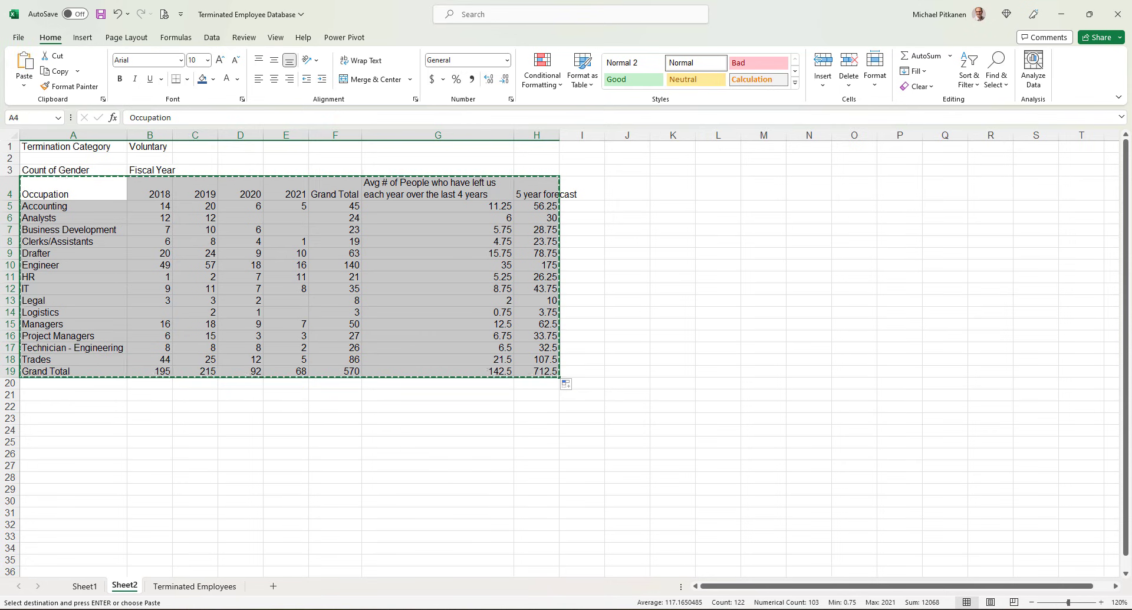
click(705, 563)
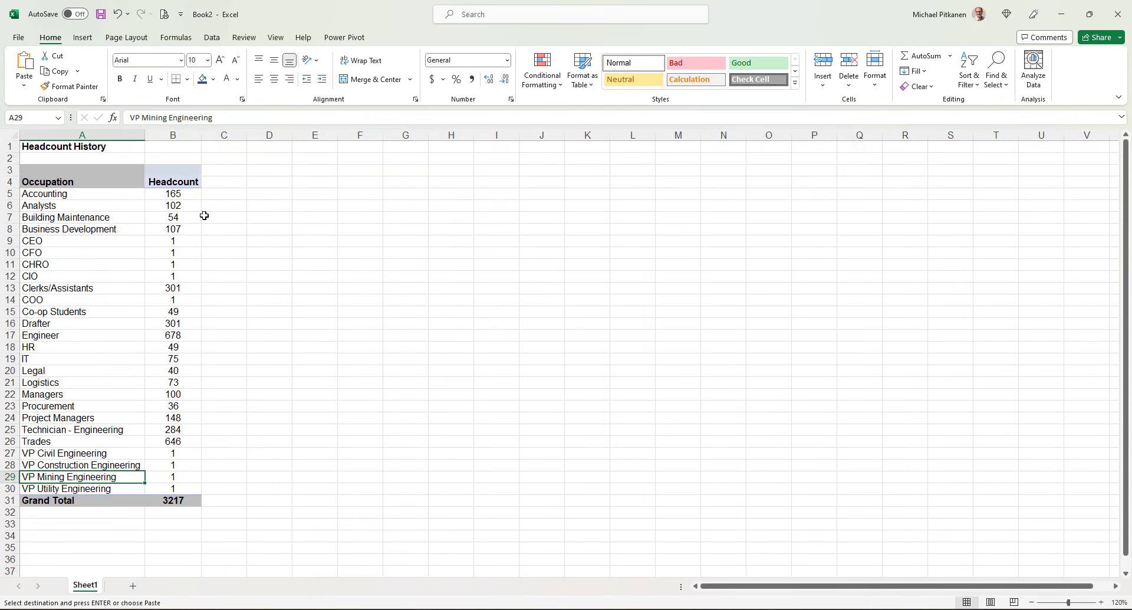
click(227, 181)
click(24, 83)
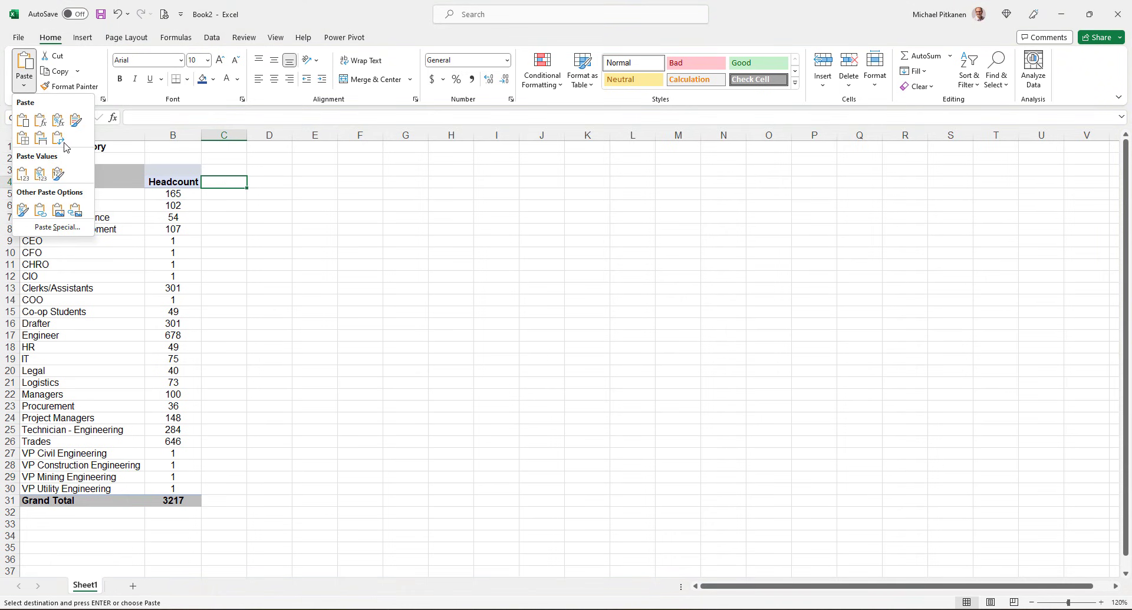
click(25, 175)
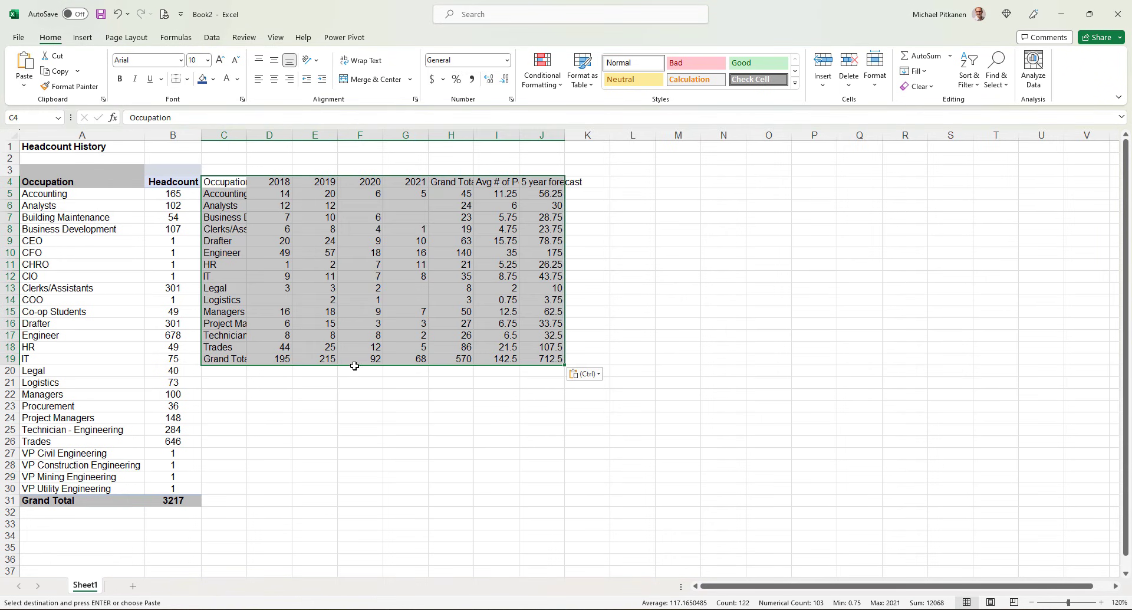
drag(245, 135, 295, 135)
Shift the Business Development, Clerks/Assistants, Drafter and Project Managers blocks down to their headcount rows.
drag(22, 192, 18, 218)
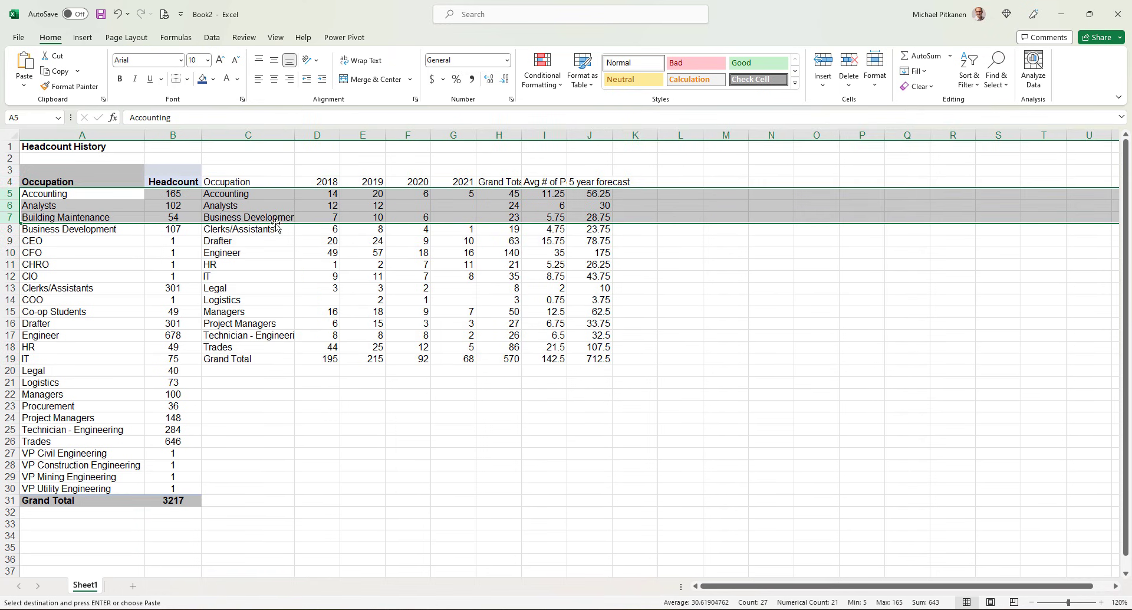
mouse_move(273, 217)
mouse_down()
mouse_move(622, 274)
mouse_move(595, 357)
mouse_up()
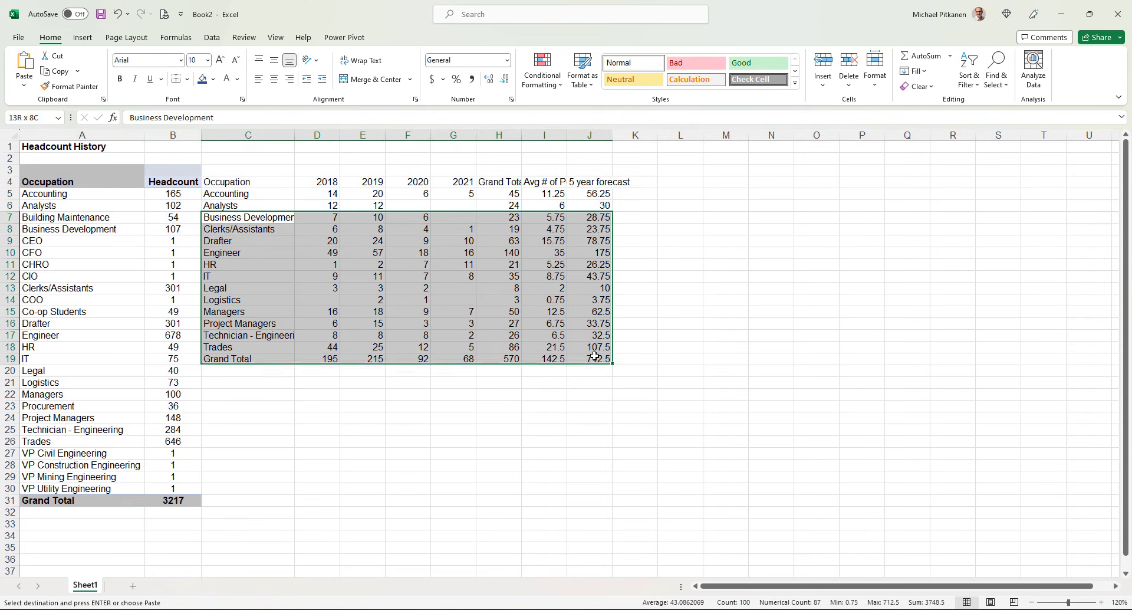
drag(264, 366, 262, 378)
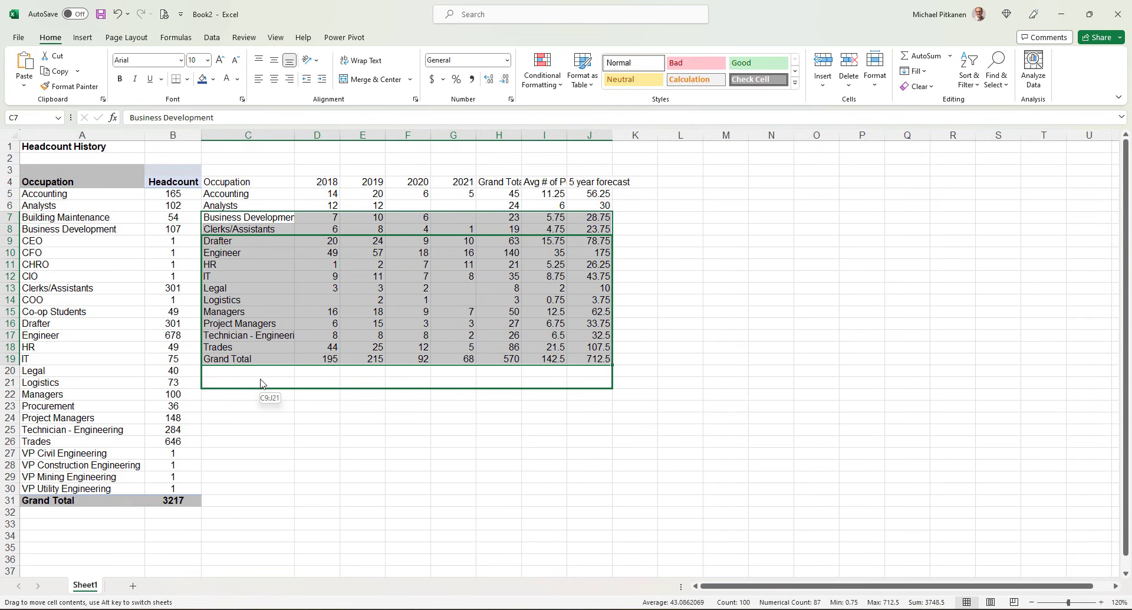
drag(224, 241, 584, 370)
drag(283, 379, 283, 425)
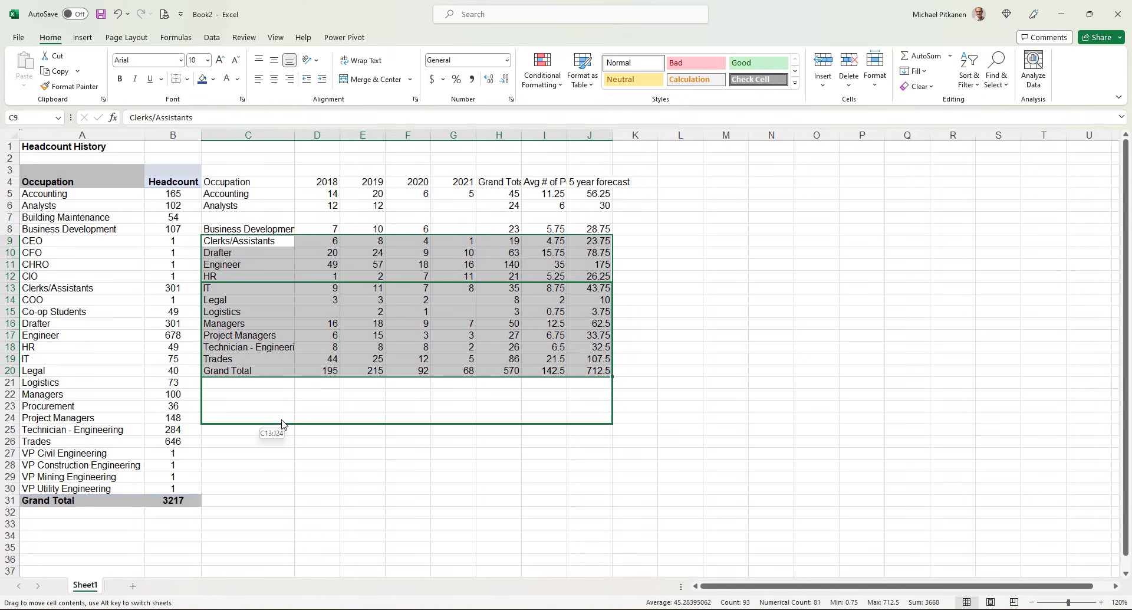
mouse_move(273, 298)
mouse_down()
mouse_move(574, 376)
mouse_move(589, 419)
mouse_up()
drag(251, 424, 258, 446)
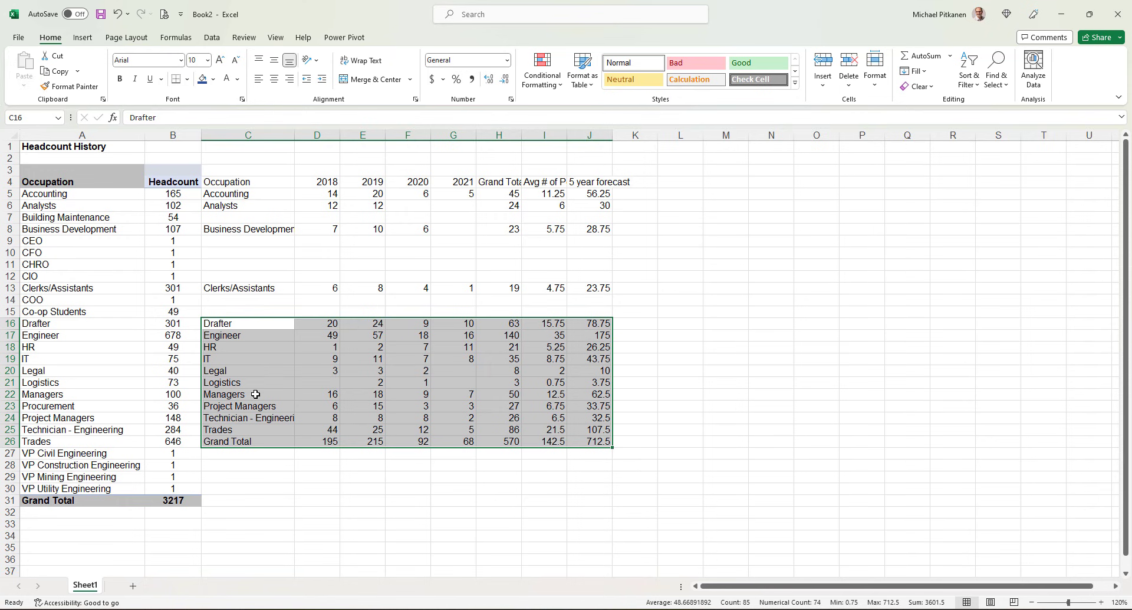
drag(265, 406, 589, 441)
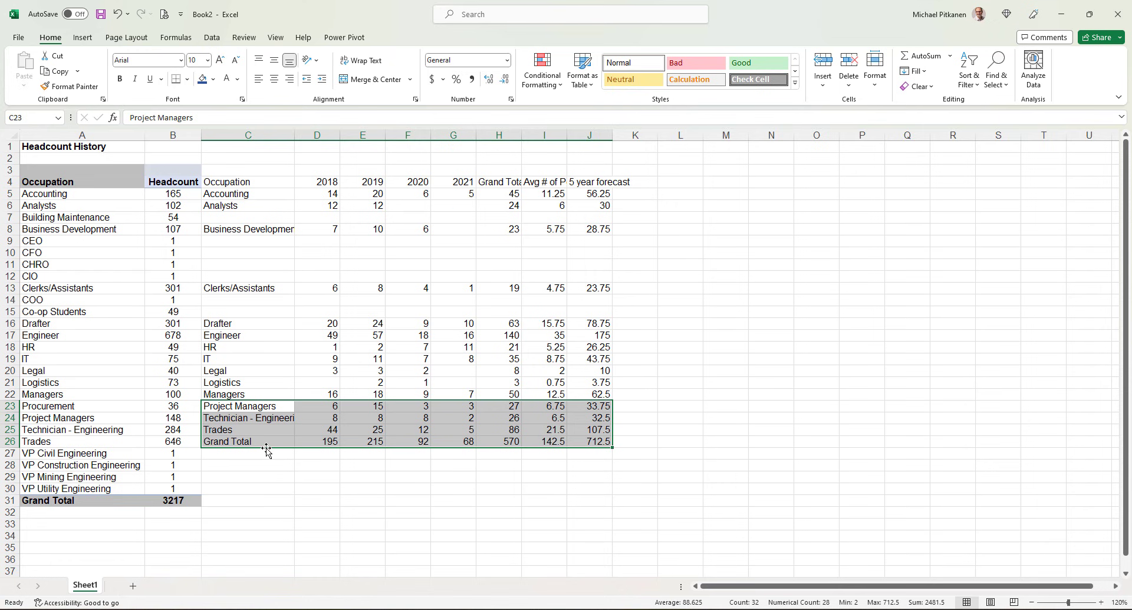
drag(266, 449, 264, 461)
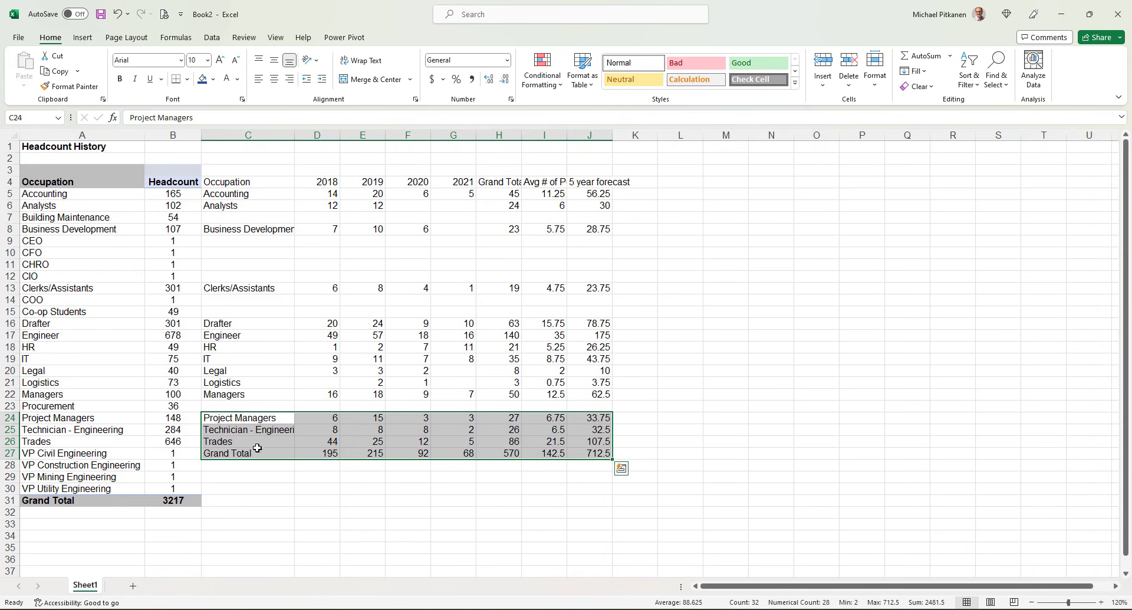
mouse_move(246, 452)
mouse_down()
mouse_move(580, 457)
mouse_move(573, 506)
mouse_up()
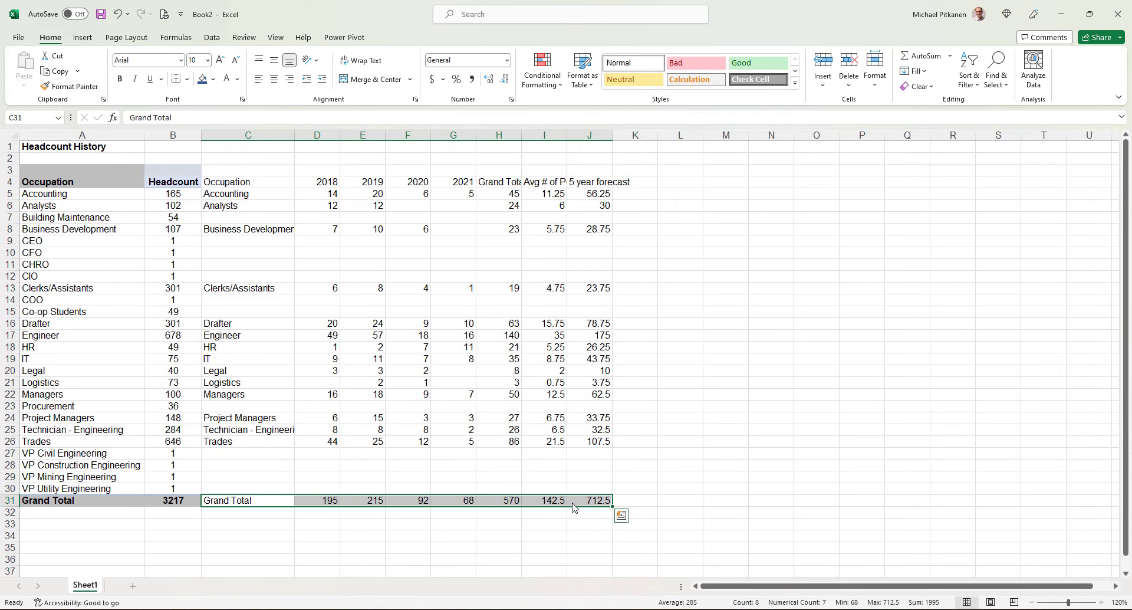
Delete the duplicate Occupation column C.
click(247, 136)
right_click(248, 135)
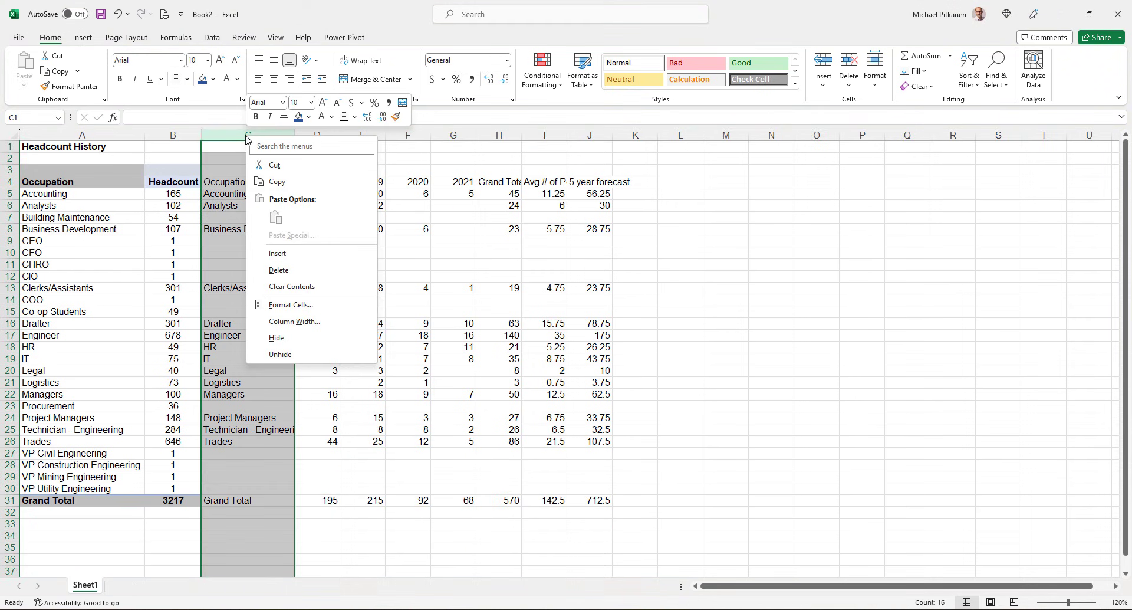
click(280, 269)
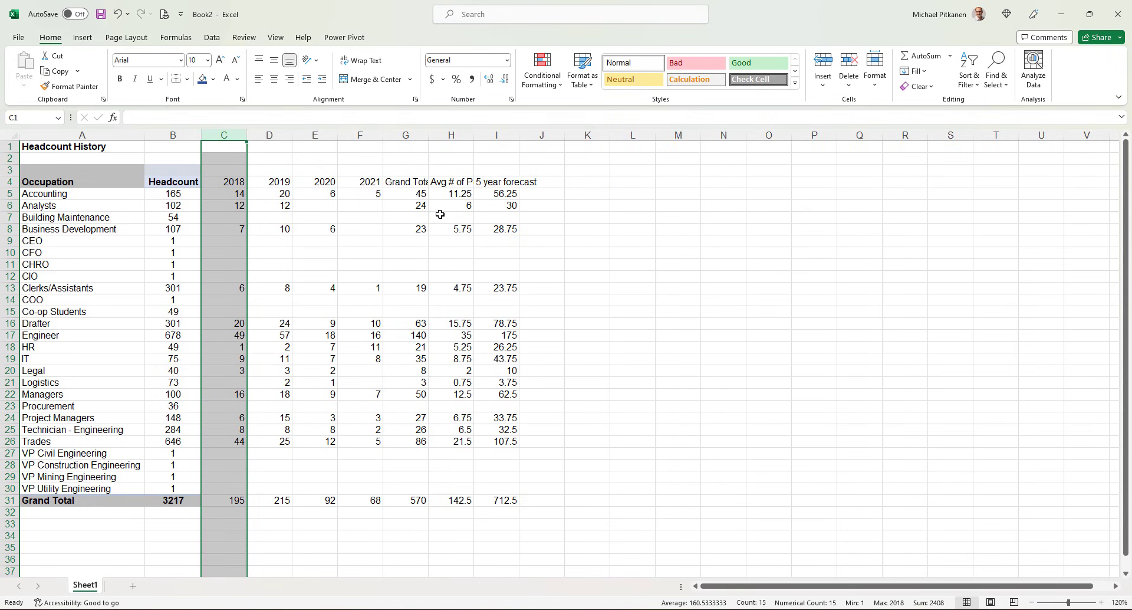
Enter 'Historical Voluntary Turnover' in C3 and merge-and-centre it across C3:F3.
click(236, 173)
click(186, 183)
click(237, 172)
text(Vi)
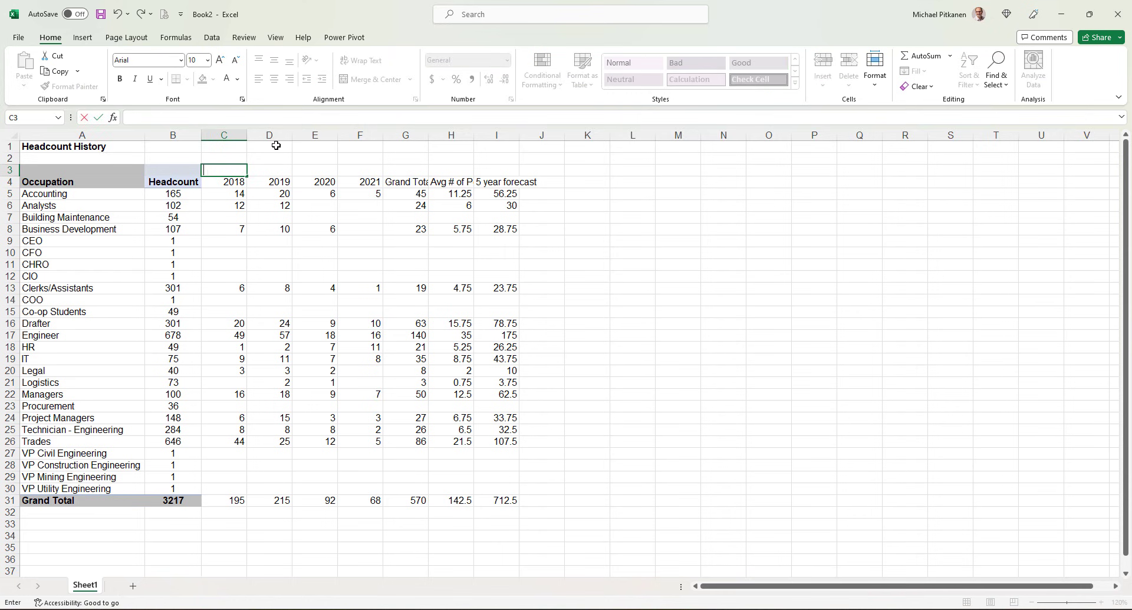
text(GHi)
key(BackSpace)
key(BackSpace)
text(torical Vou)
text(nta)
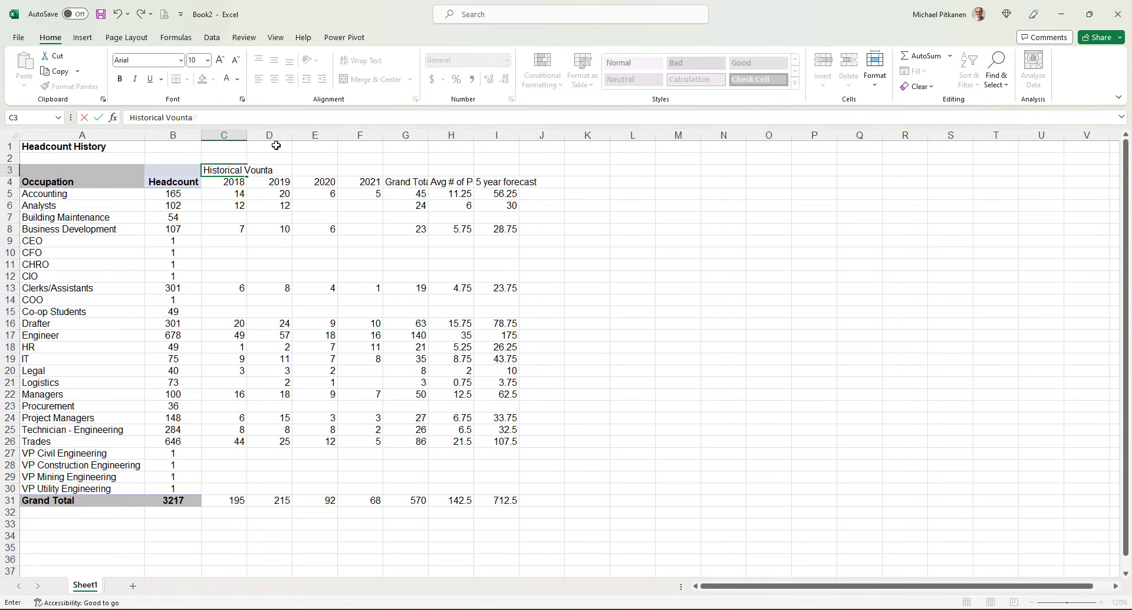
key(BackSpace)
key(BackSpace)
key(BackSpace)
key(BackSpace)
text(urn)
text(over)
key(Tab)
drag(233, 172, 371, 169)
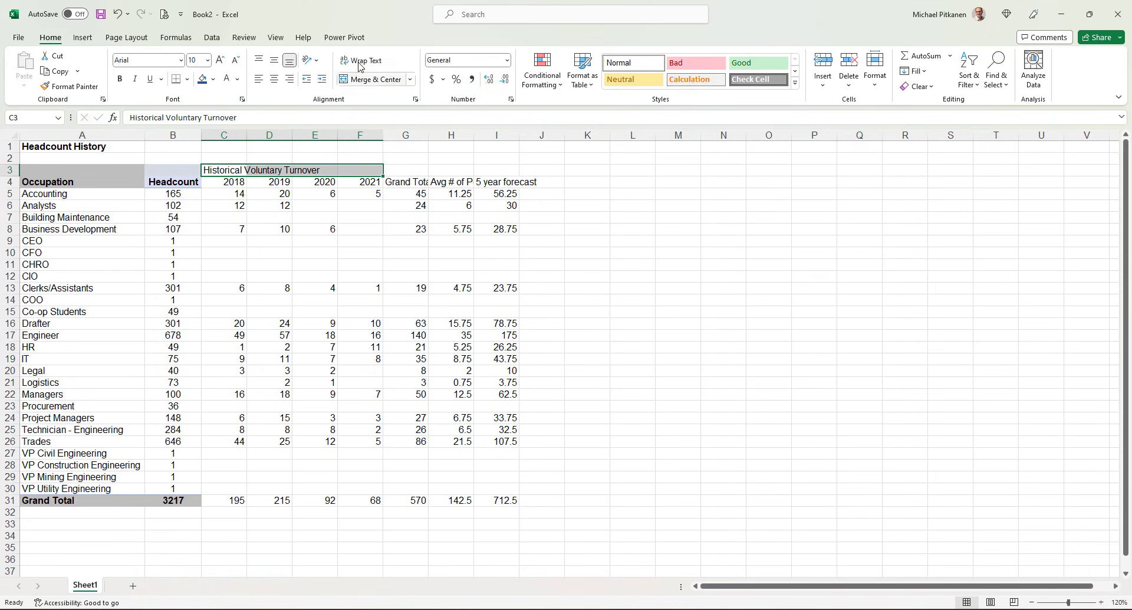
click(373, 79)
click(409, 135)
Delete the Grand Total column and rename G4 to 'Average/Yr', widening column G.
right_click(409, 135)
click(445, 277)
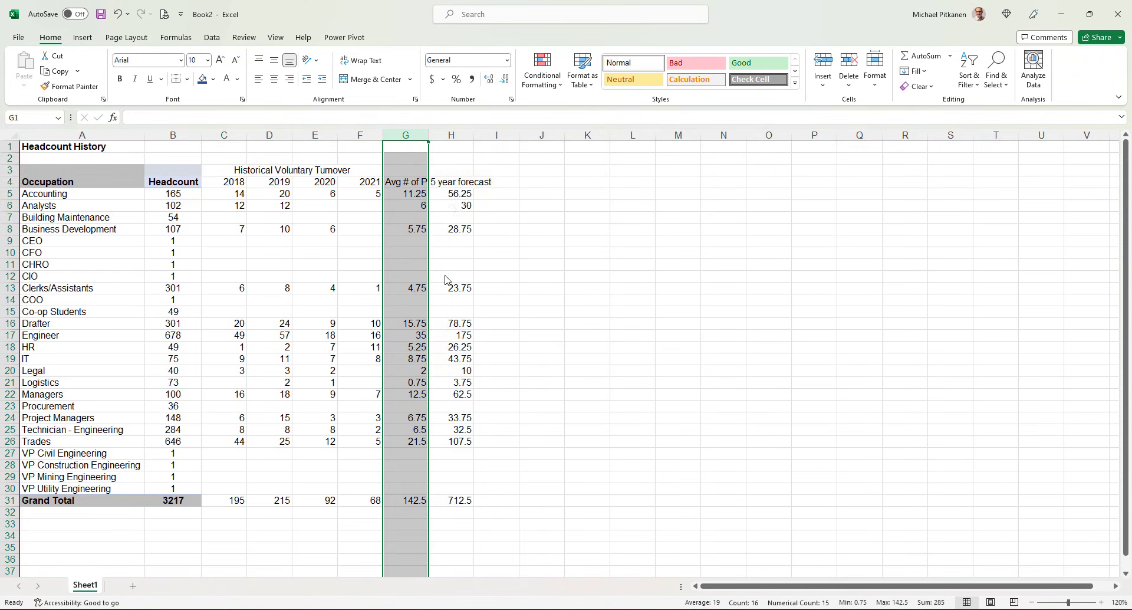
click(412, 182)
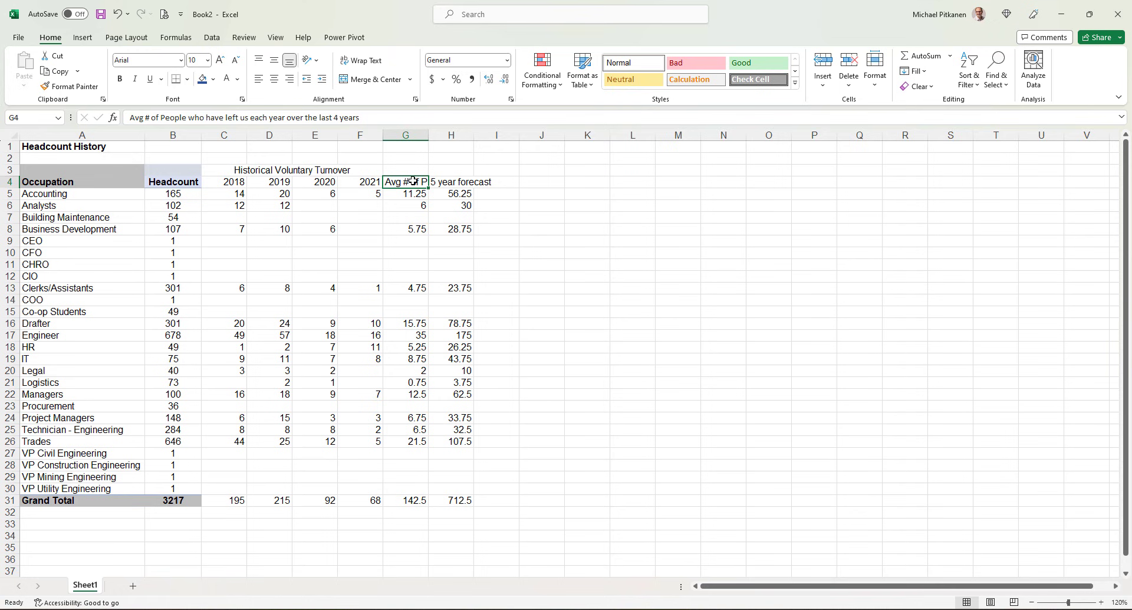
text(A)
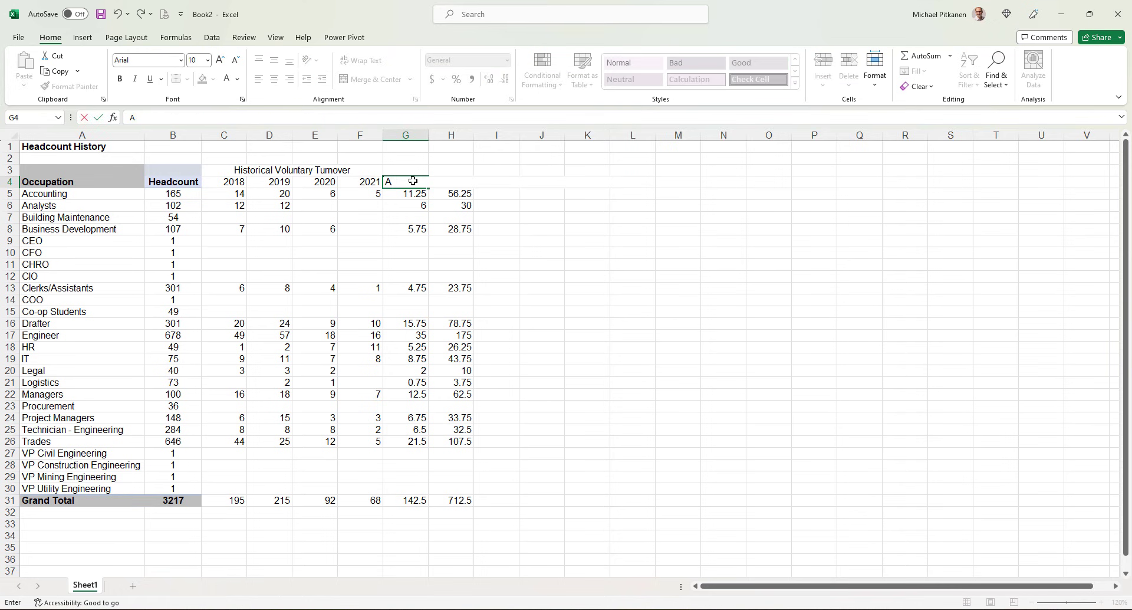
text(Vrage/Yr)
key(Return)
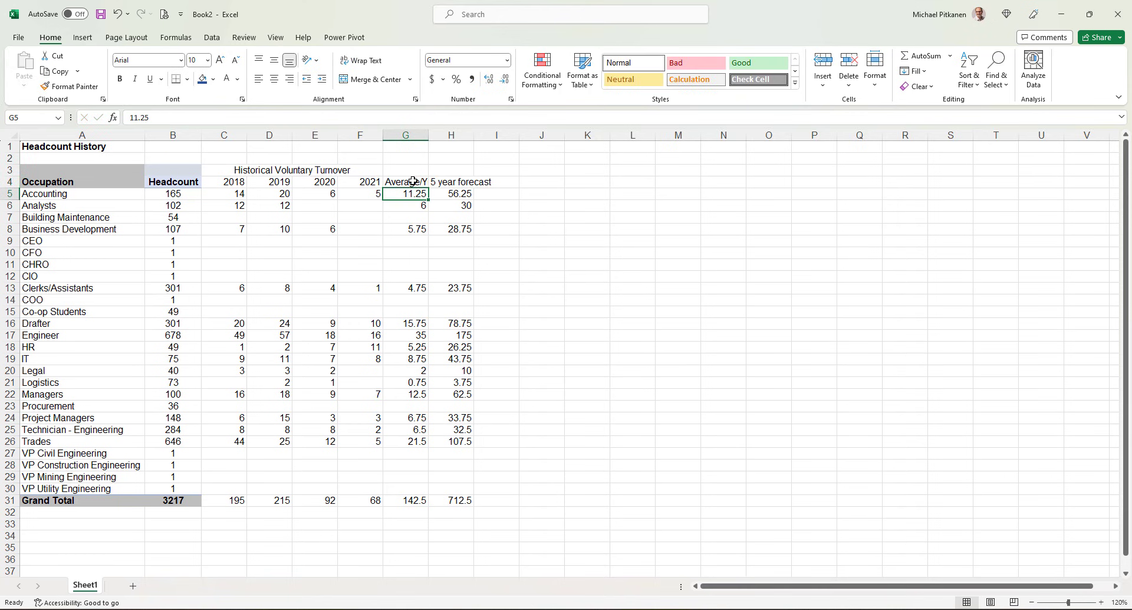
drag(428, 138, 434, 138)
Rename the H4 heading to '5 Yr Forecast' and fit column H.
click(457, 183)
click(141, 119)
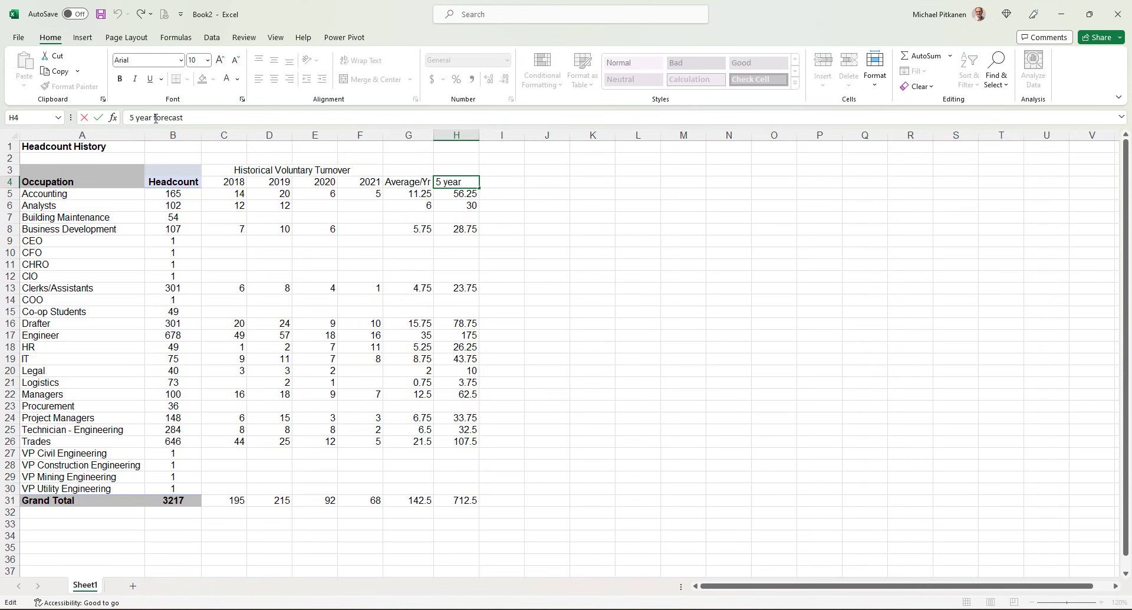
drag(152, 119, 136, 122)
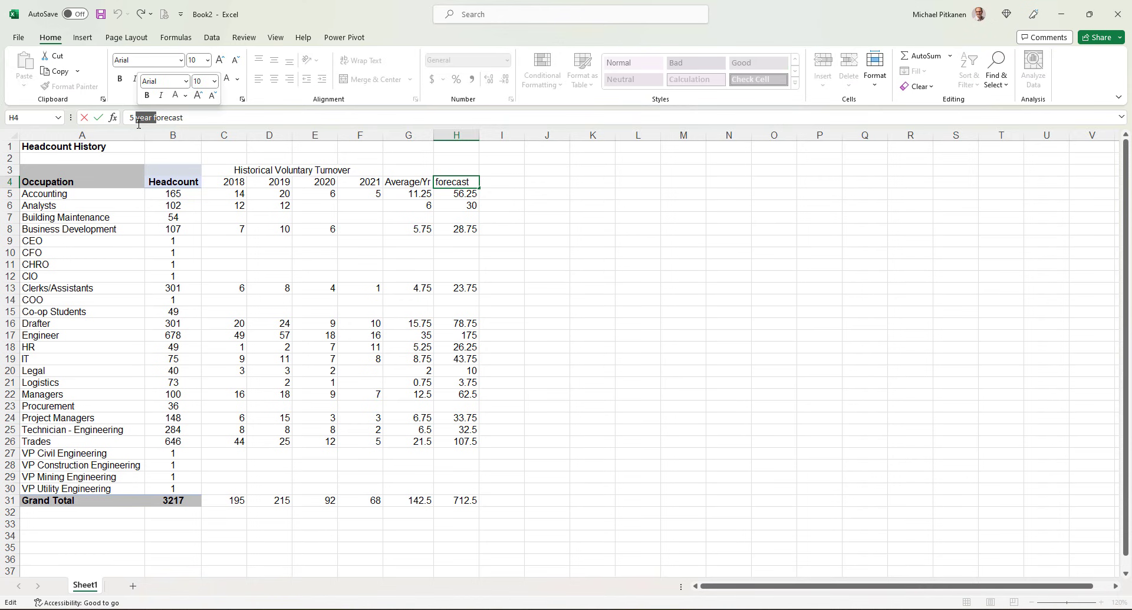
text(Yr )
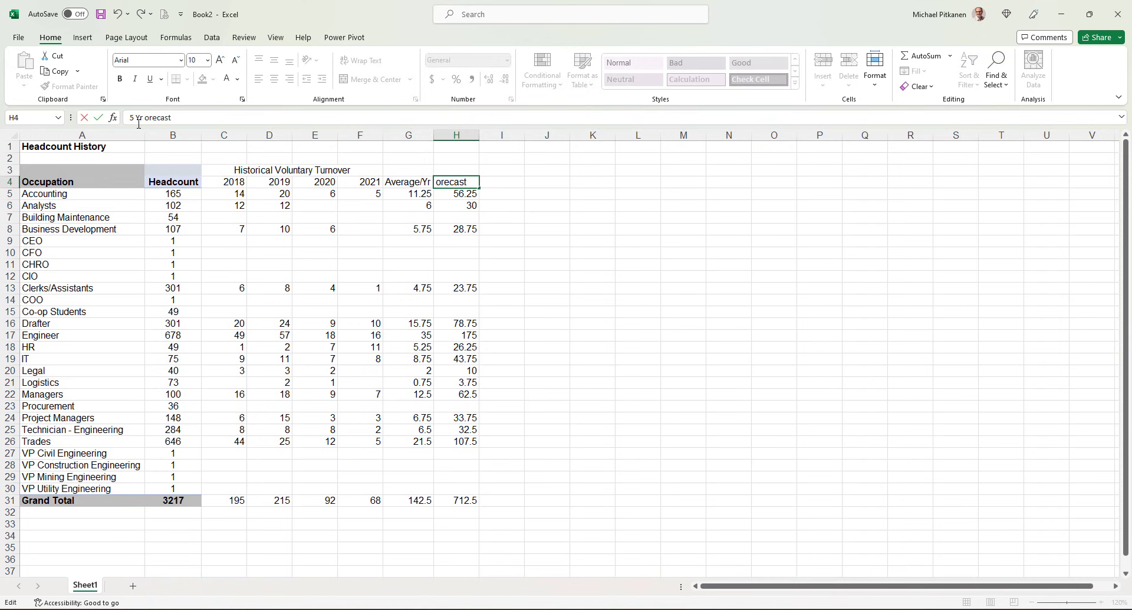
text(F)
key(Return)
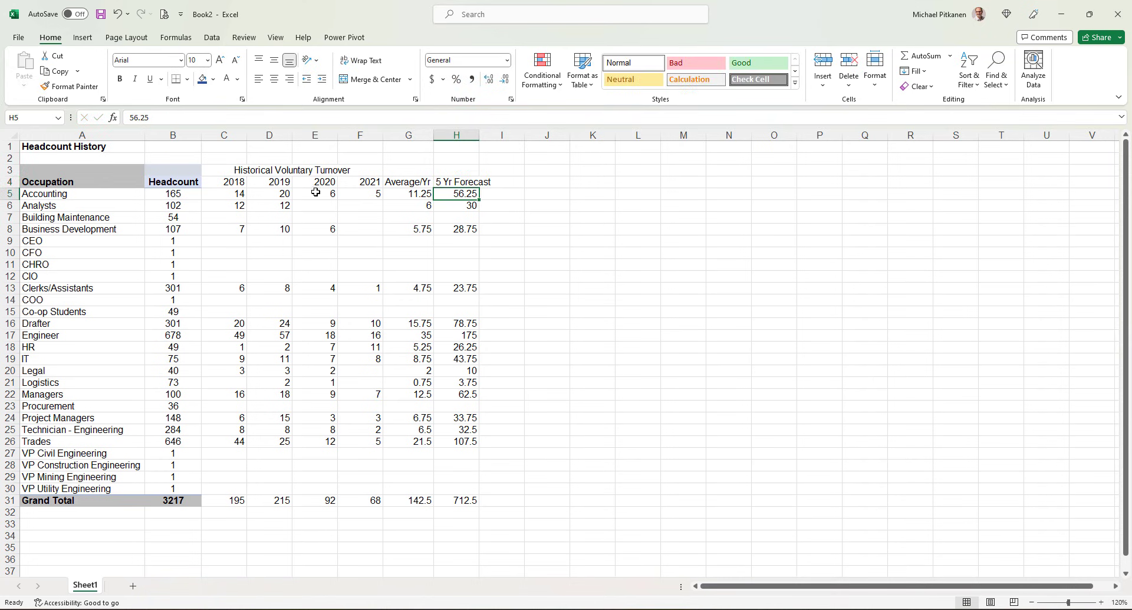
double_click(479, 135)
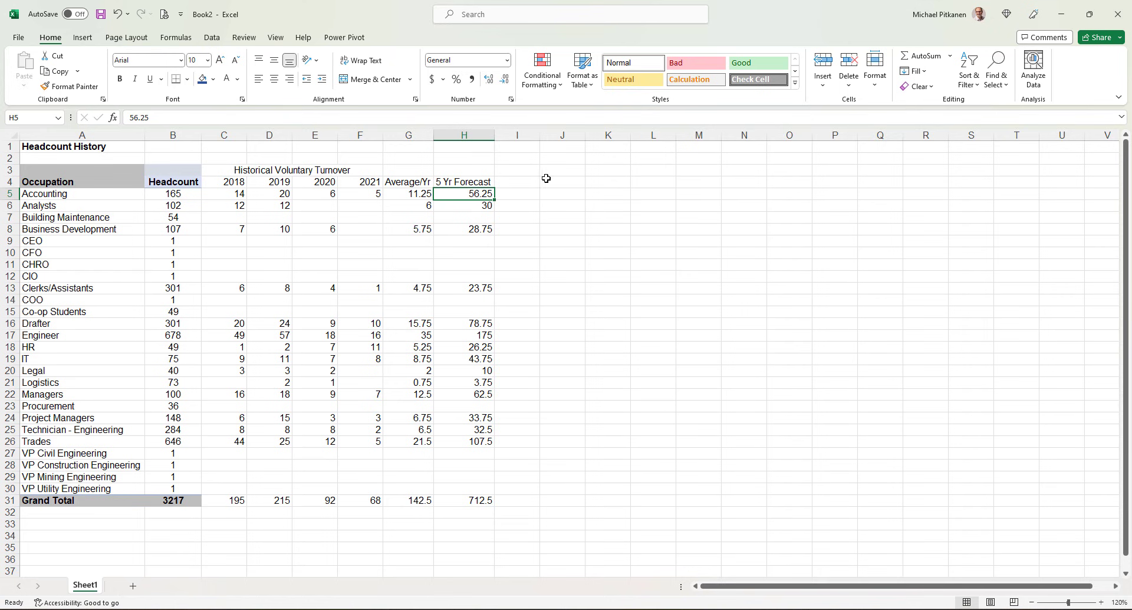
Add a '% of Headcount' heading in I4.
click(515, 182)
text(% of Head)
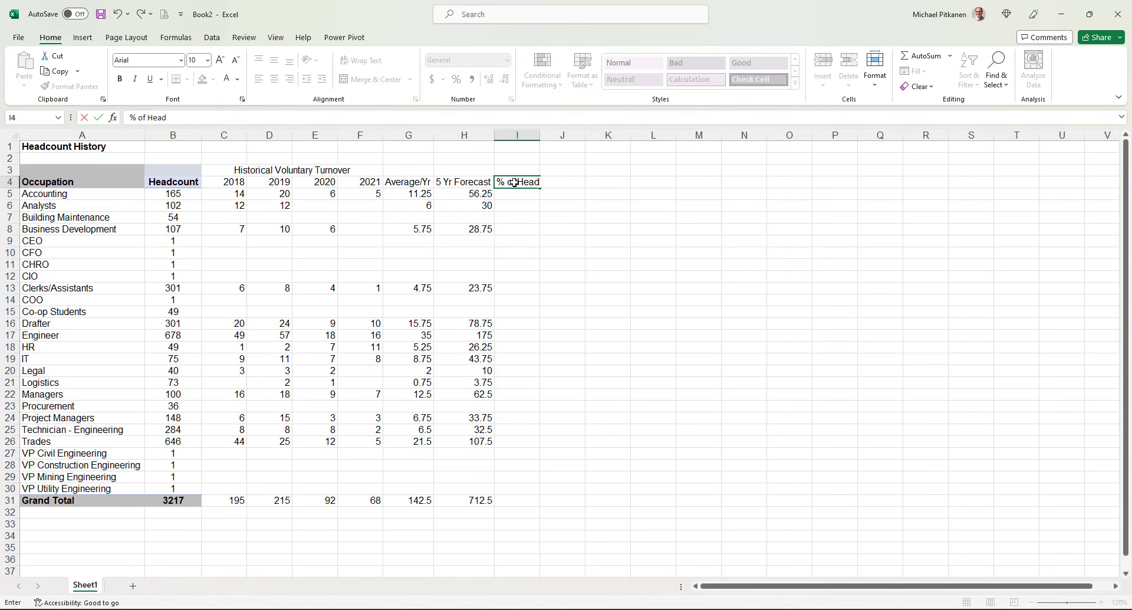
text(count)
key(Return)
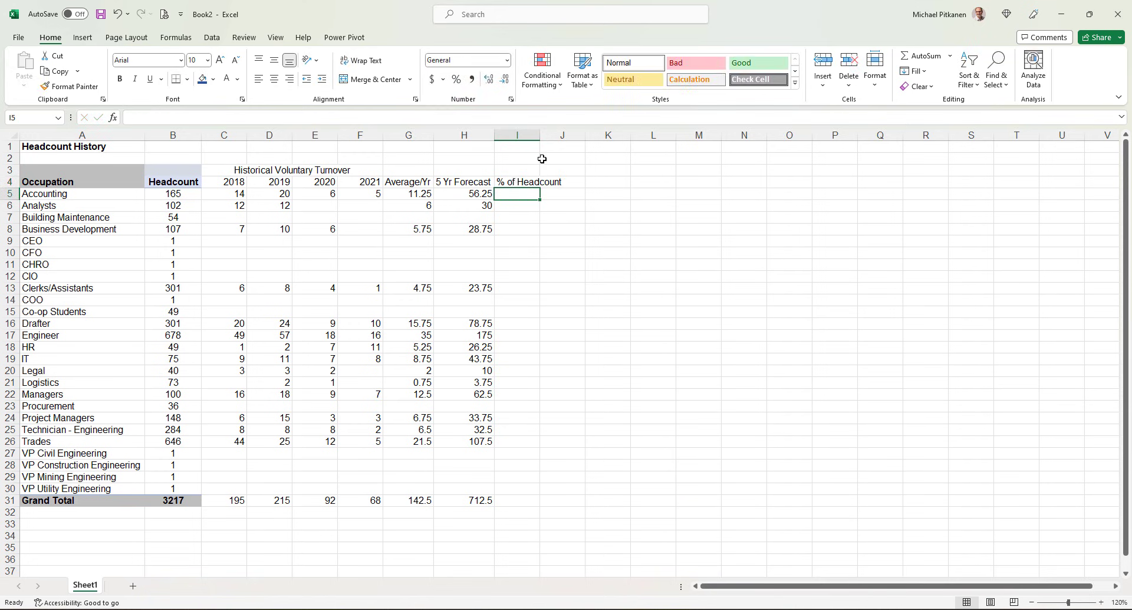
Enter =H5/B5 in I5 as a one-decimal percentage and fill it down to I31.
double_click(540, 140)
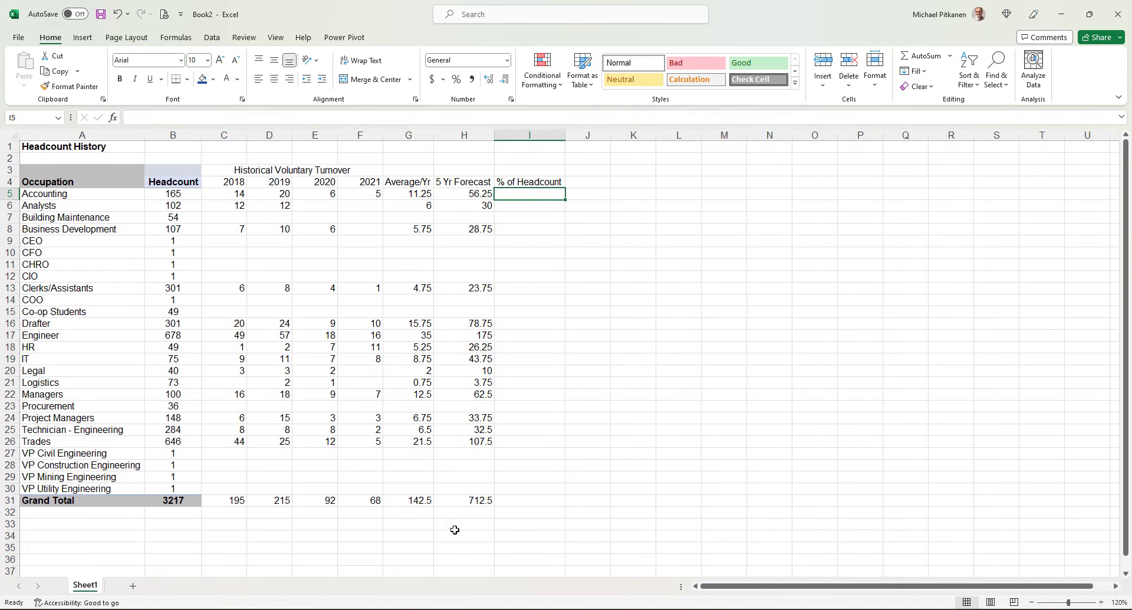
click(479, 500)
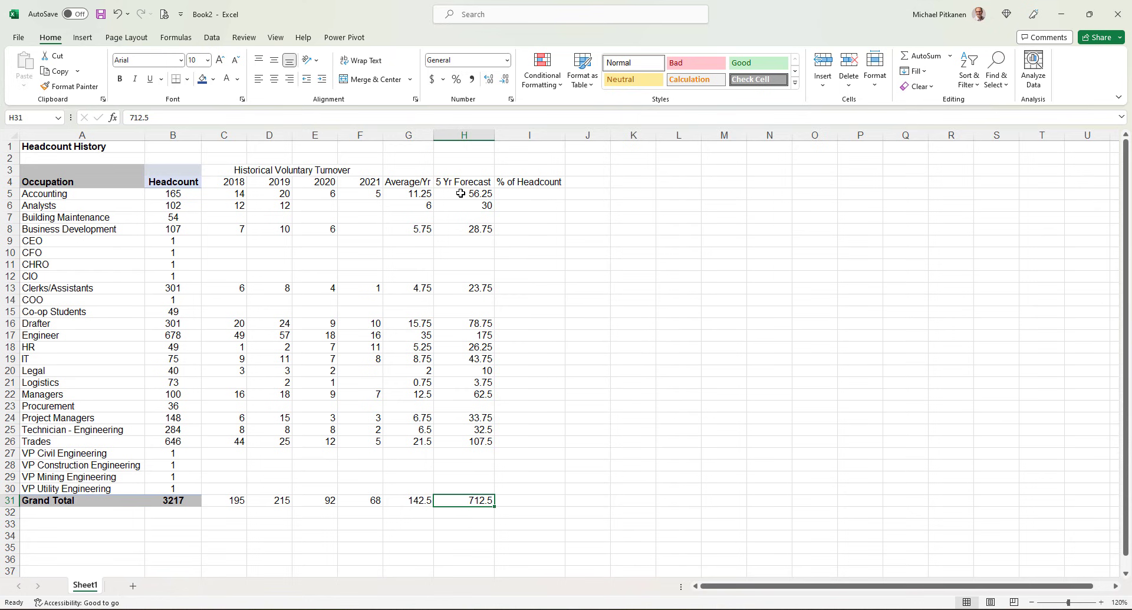
click(538, 192)
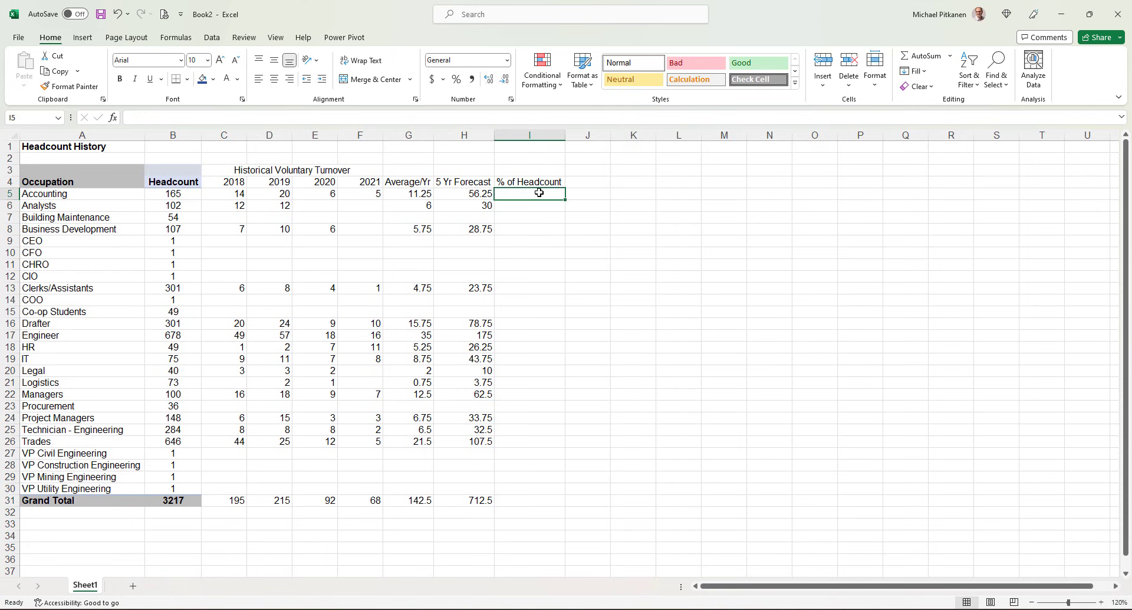
text(=)
click(470, 193)
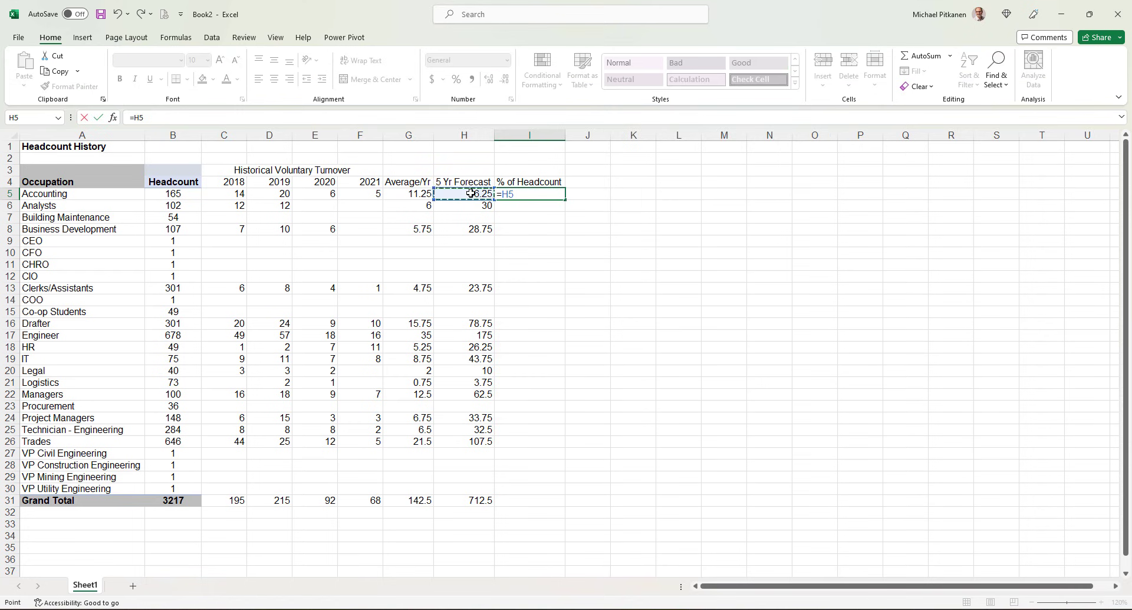
text(/)
click(169, 195)
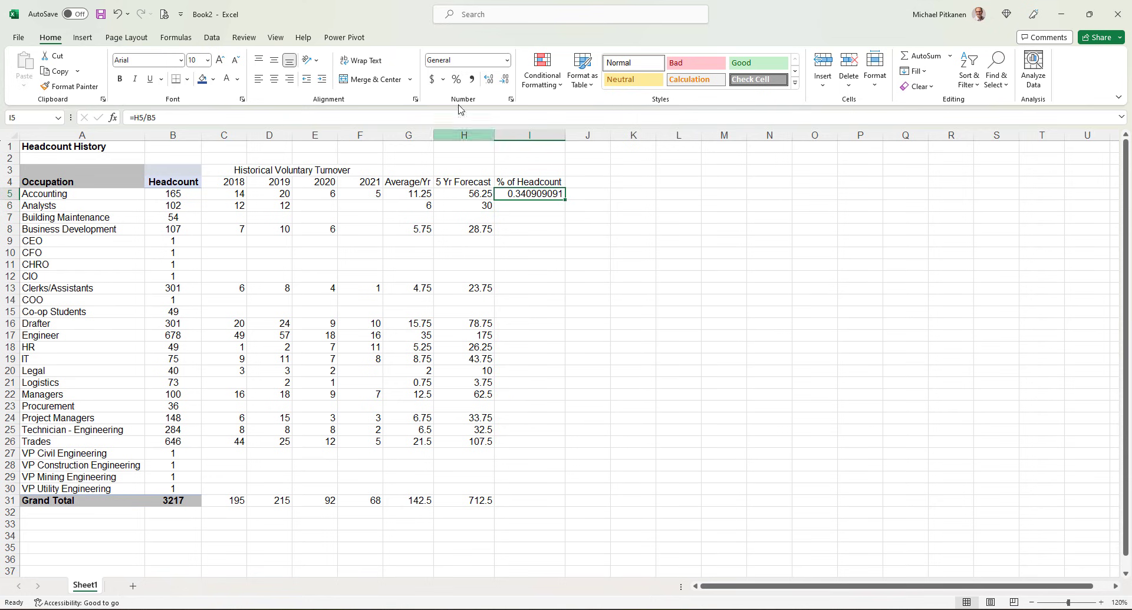
click(455, 79)
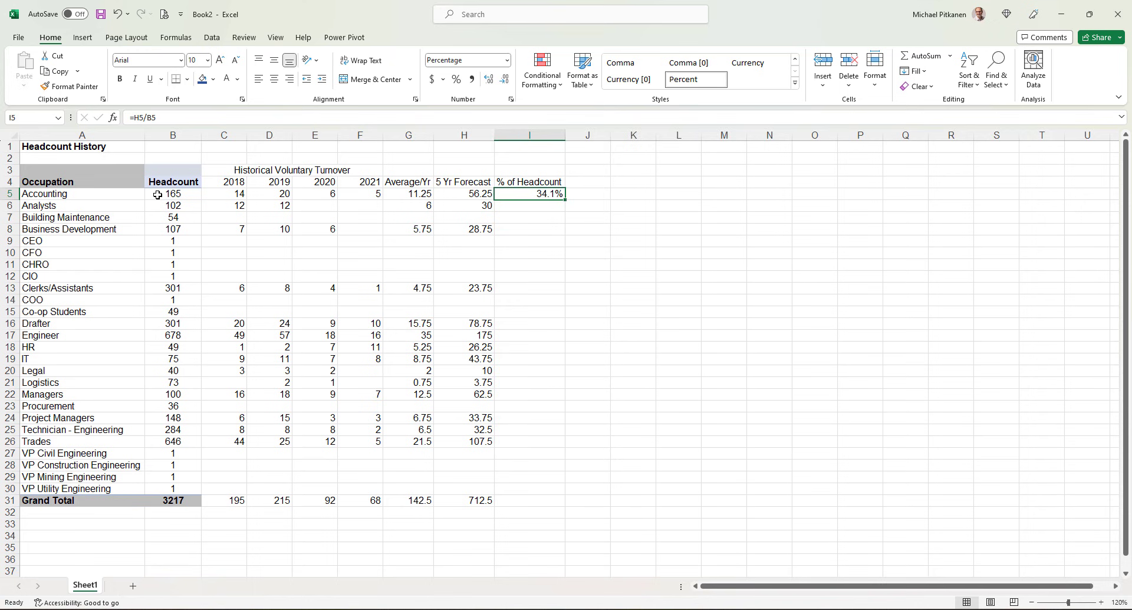
double_click(564, 200)
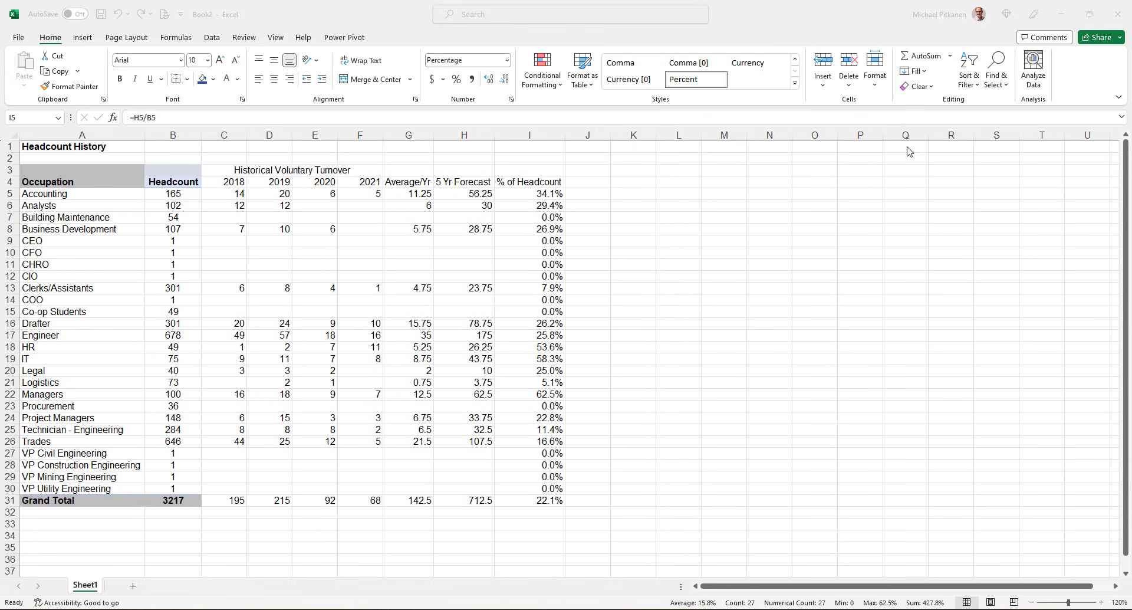
Switch to the Retirement Calculator workbook window with Alt+Tab.
key(alt+Tab)
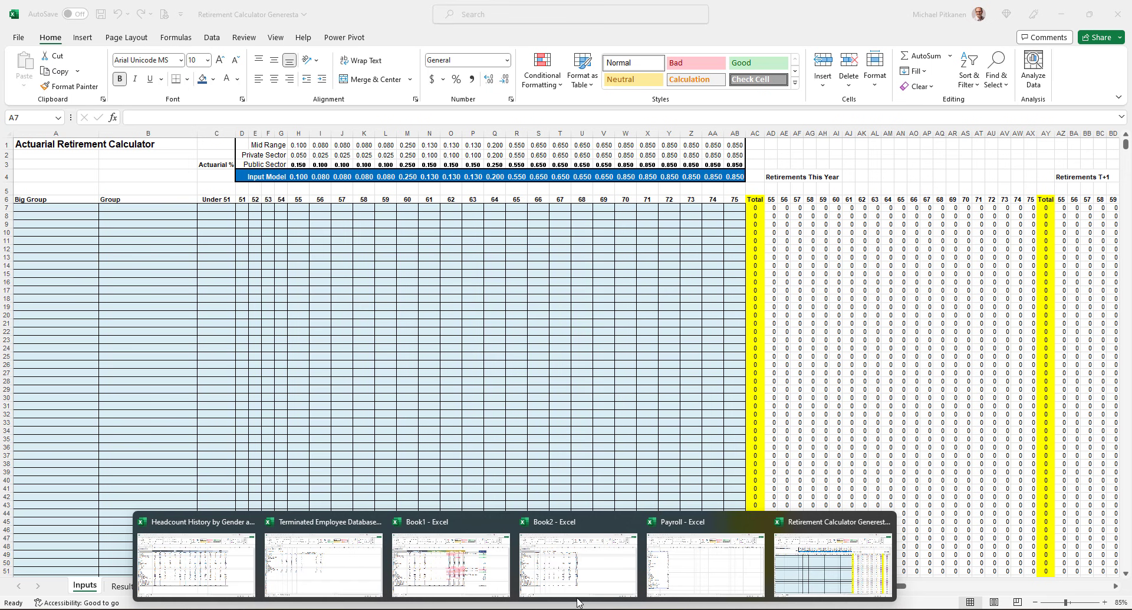
In the Payroll pivot, group the age headings, then ungroup the 55+ group into single ages.
click(710, 563)
click(106, 290)
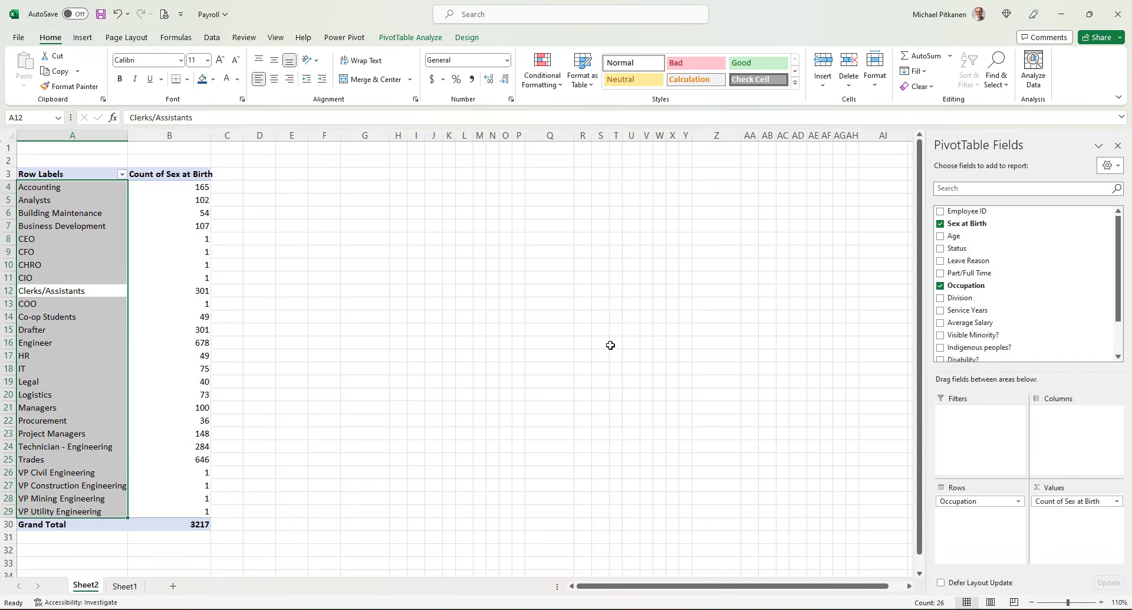
drag(967, 223, 1091, 427)
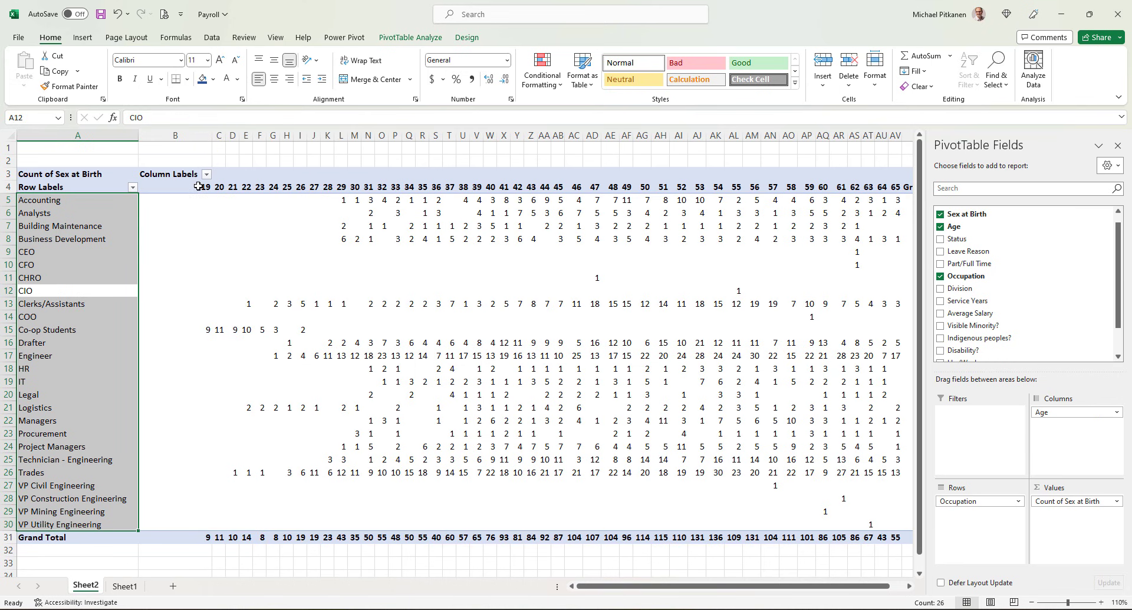
drag(198, 186, 643, 187)
right_click(642, 189)
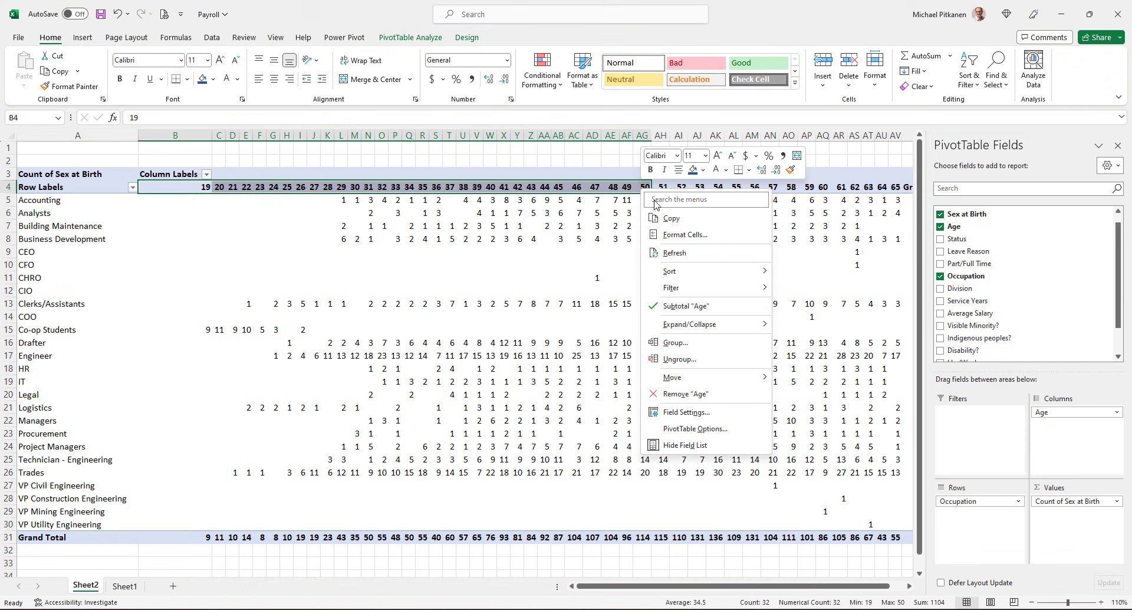
click(693, 342)
mouse_move(1069, 425)
mouse_down()
mouse_move(1009, 445)
mouse_move(816, 390)
mouse_up()
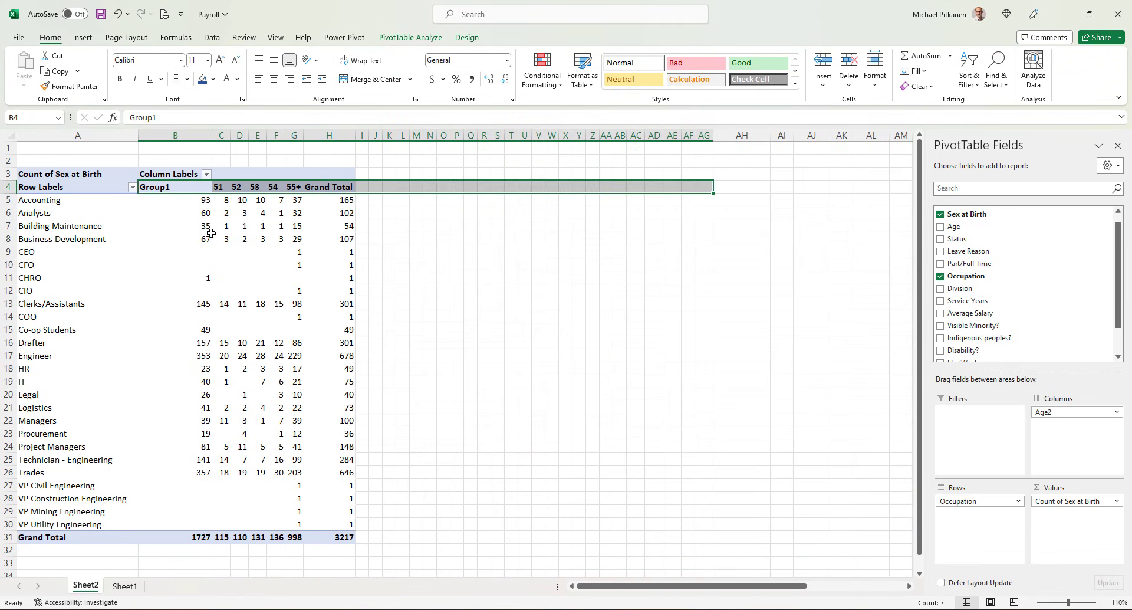
click(294, 188)
right_click(294, 188)
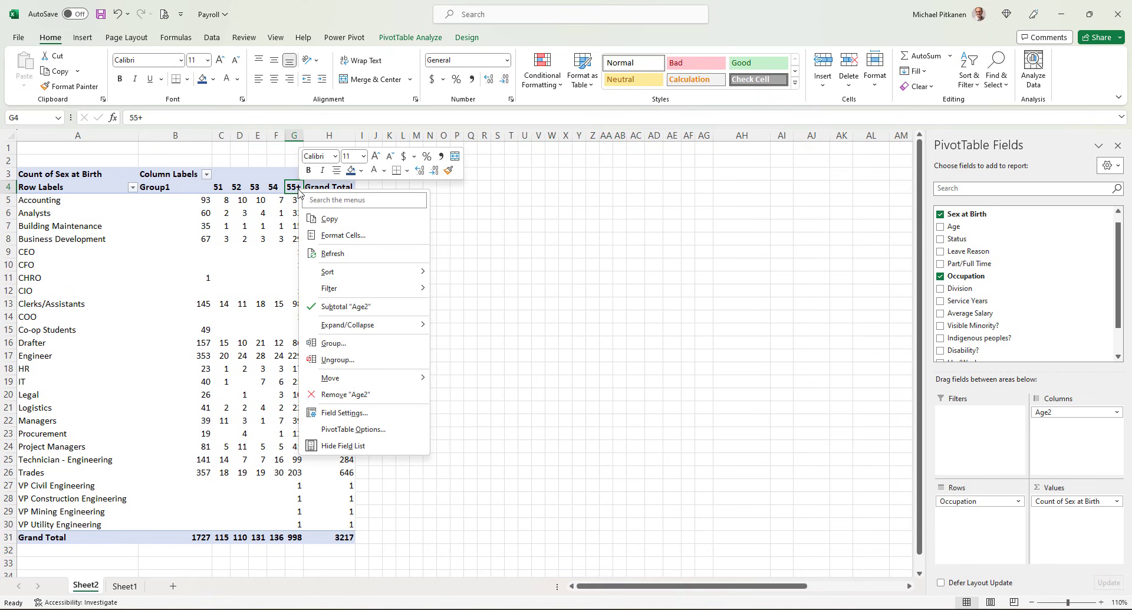
click(378, 358)
click(225, 213)
Select the pivot counts from Accounting through VP Utility Engineering.
mouse_move(45, 200)
mouse_down()
mouse_move(366, 232)
mouse_move(453, 535)
mouse_up()
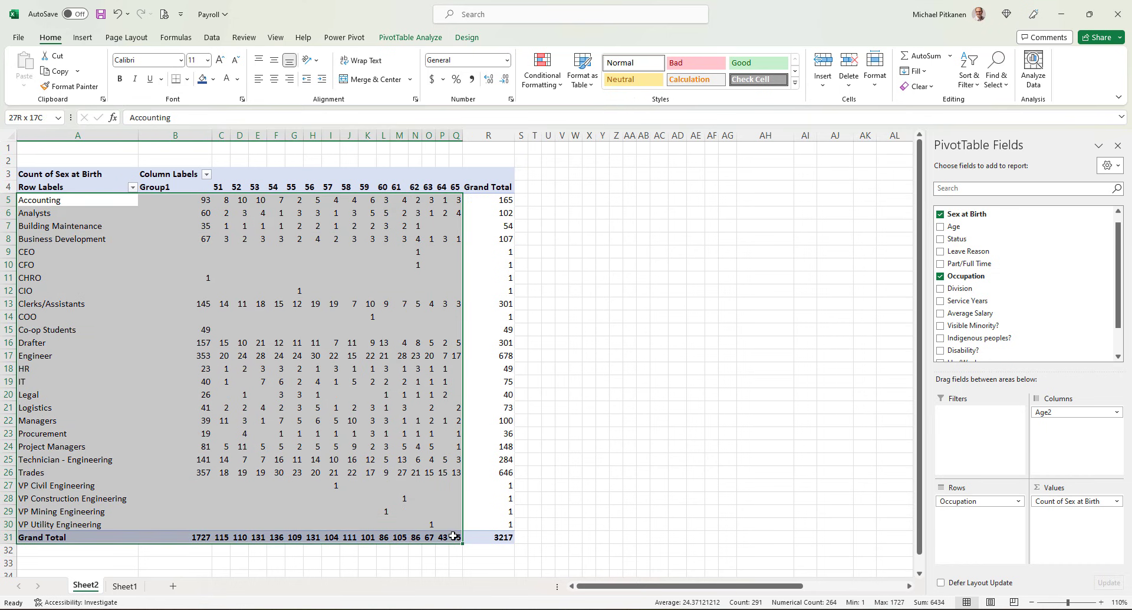
click(496, 536)
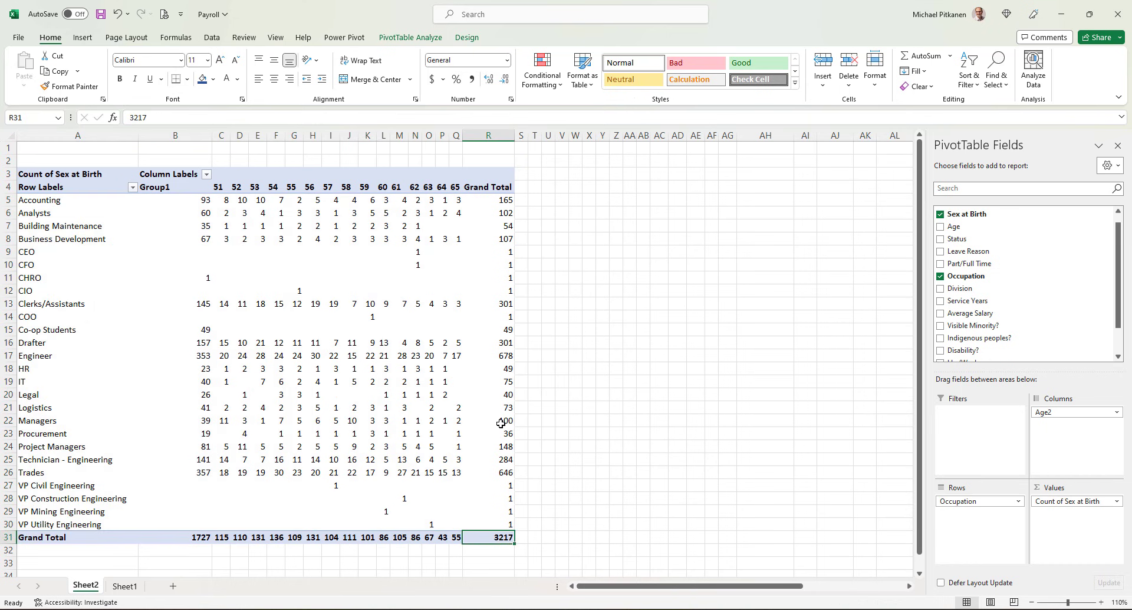
click(31, 199)
drag(32, 200, 456, 535)
Paste the pivot's occupation-by-age counts into the Retirement Calculator's Inputs sheet.
key(ctrl+c)
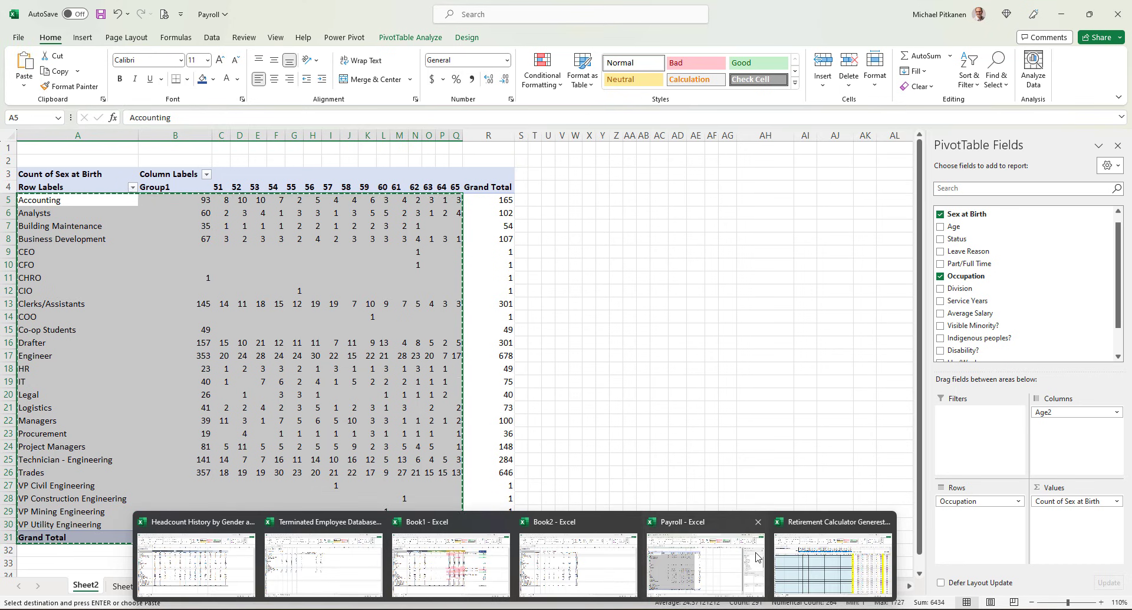
click(805, 545)
click(177, 209)
right_click(177, 210)
click(226, 291)
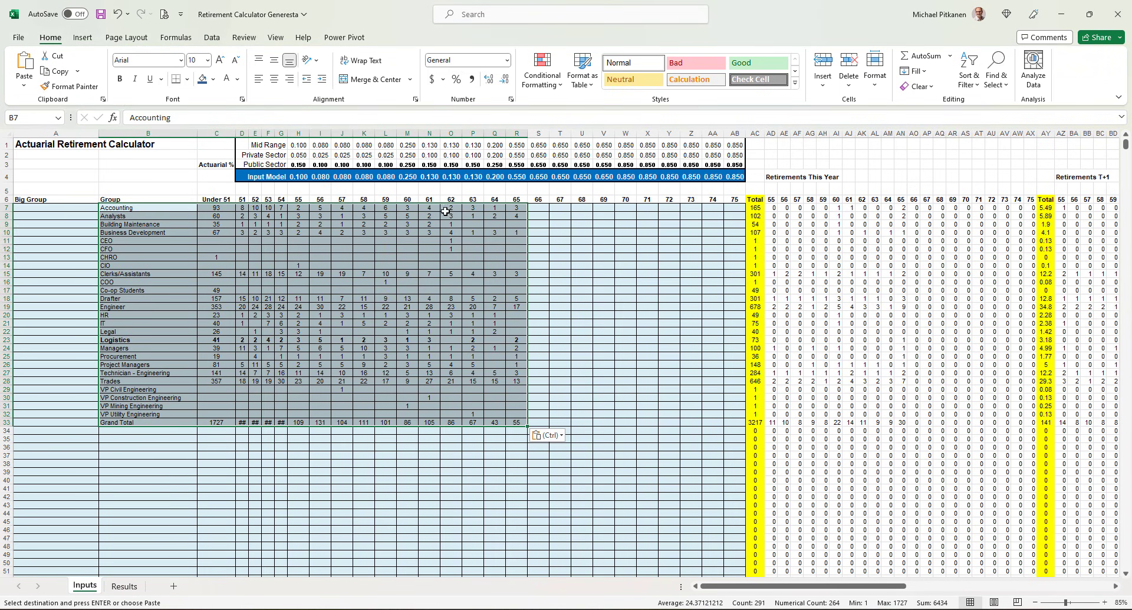
click(760, 424)
click(1104, 602)
click(1104, 602)
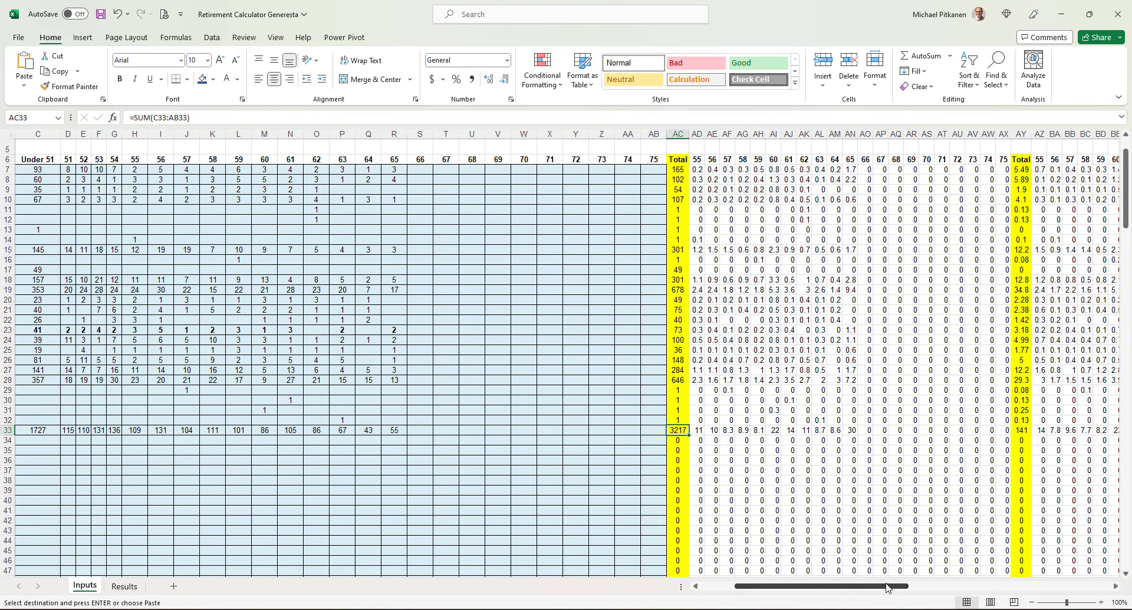
drag(890, 588, 786, 484)
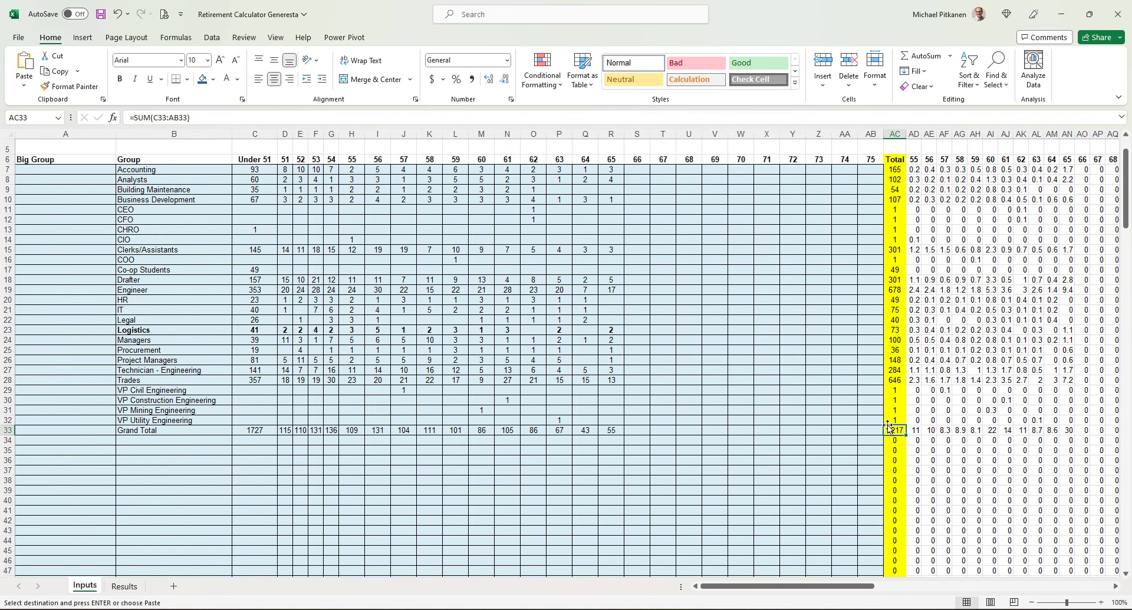
Check the Results sheet's 737 projected five-year retirements and 23% of current staffing.
click(116, 589)
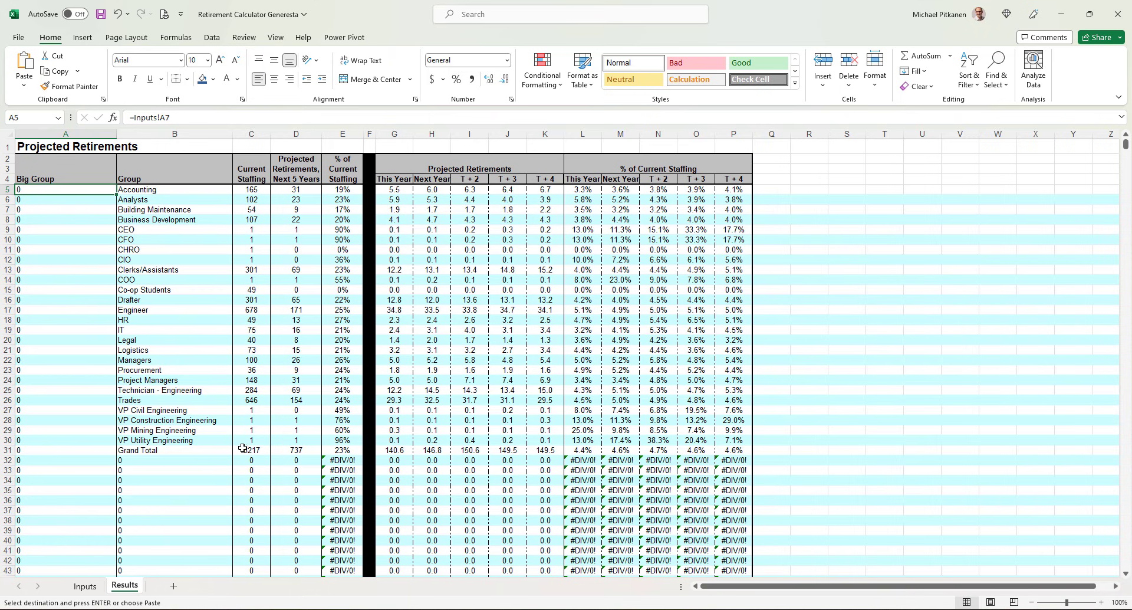
click(281, 451)
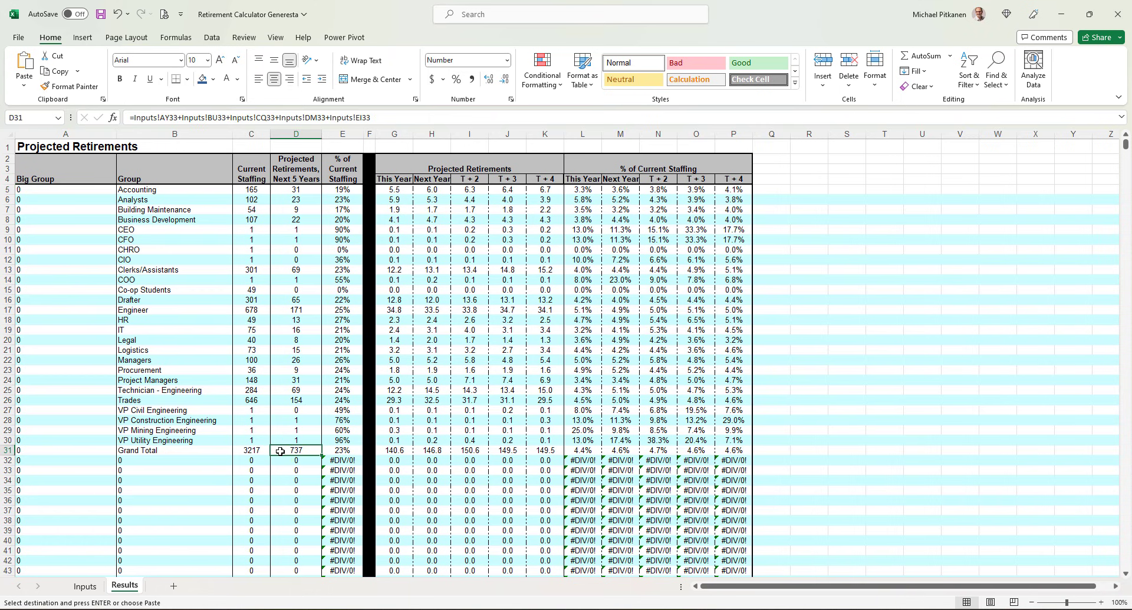
click(337, 448)
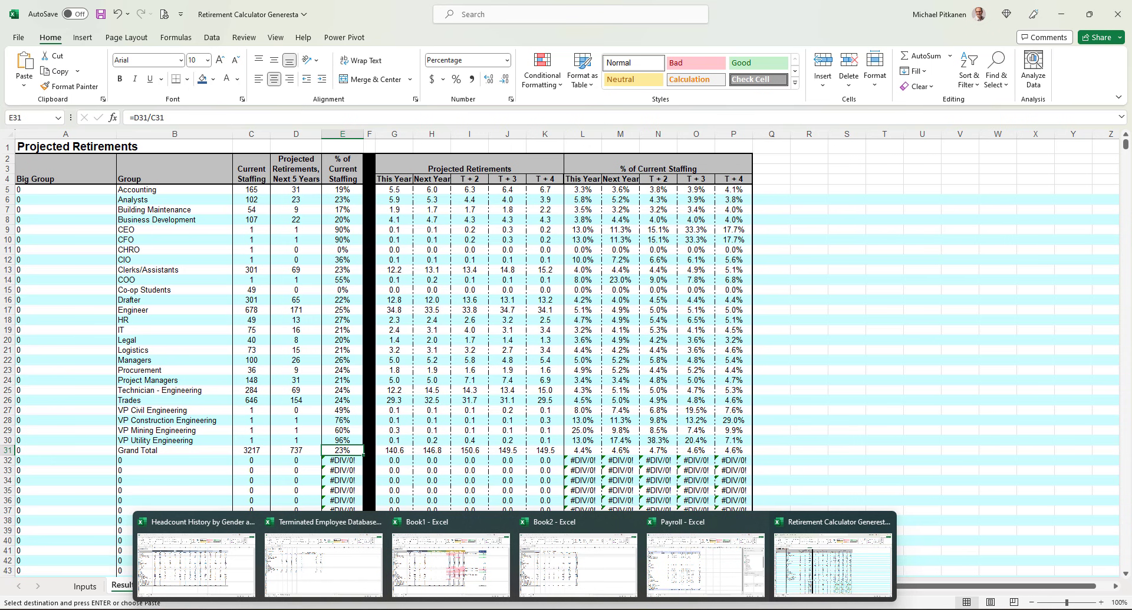
Add a 'Retirement 5 Year Forecast' row in A34 linked to the calculator's 737 total.
click(578, 563)
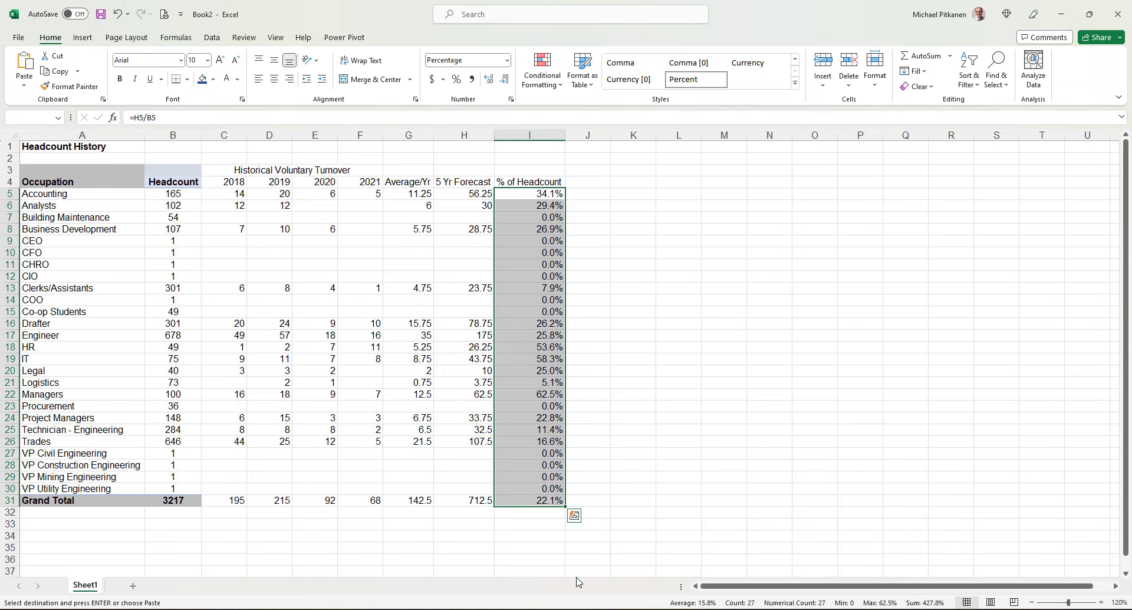
click(106, 525)
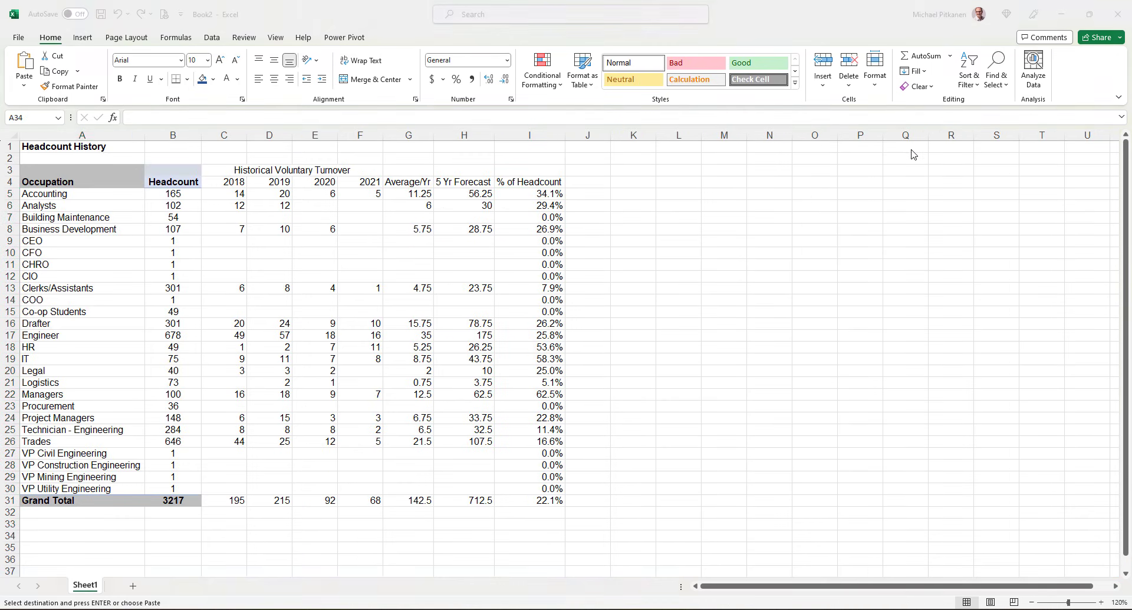
click(74, 533)
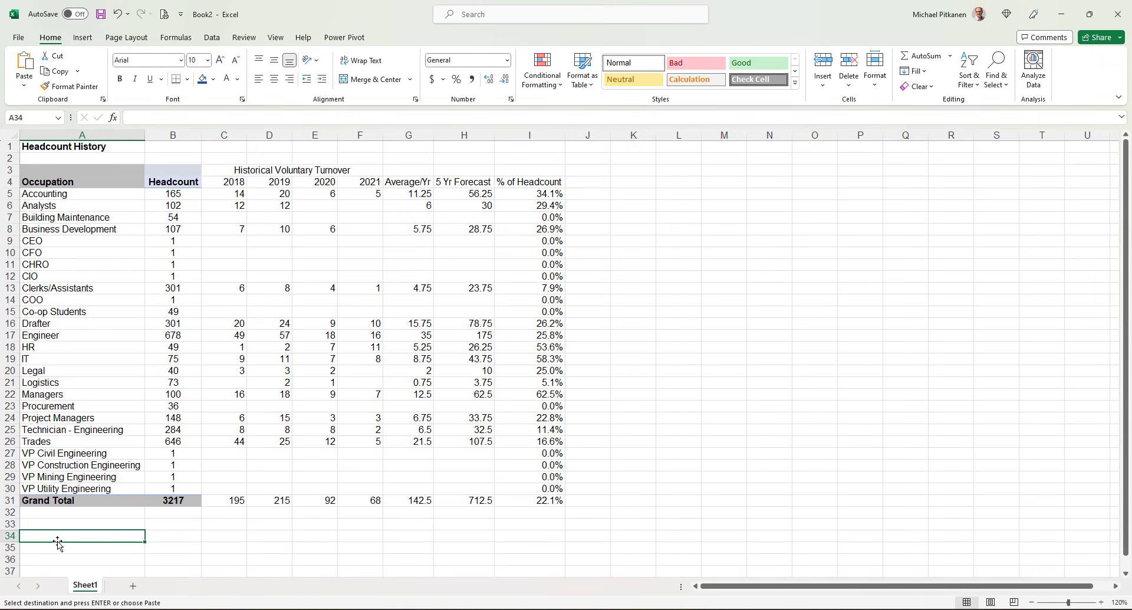
text(Ret)
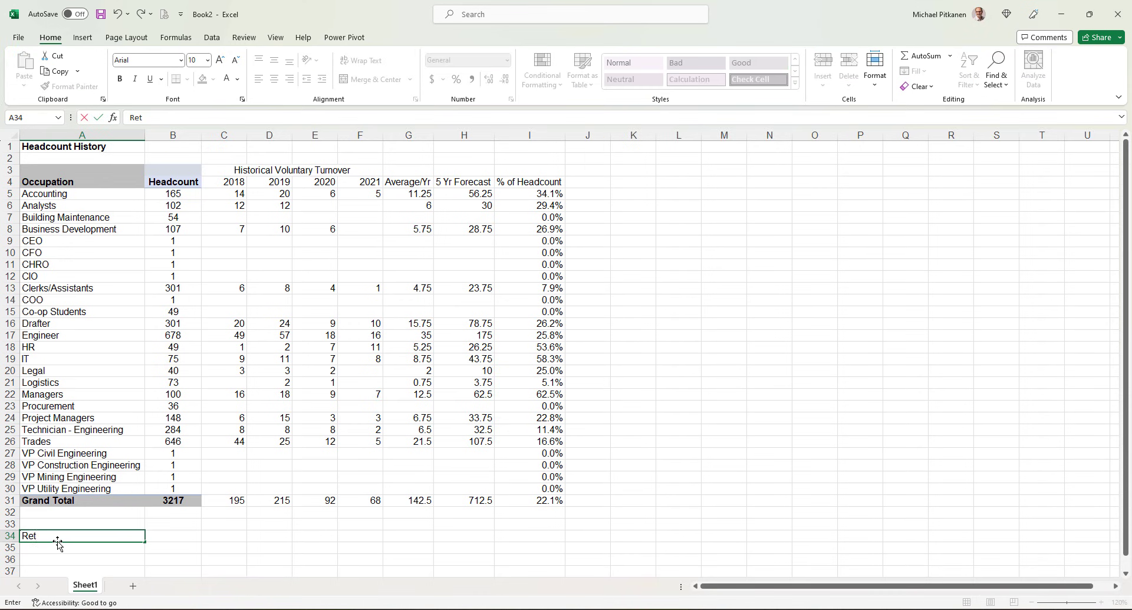
text(irement F)
text(orec)
key(BackSpace)
key(BackSpace)
key(BackSpace)
key(BackSpace)
key(BackSpace)
key(BackSpace)
text(Year Forecas)
key(Tab)
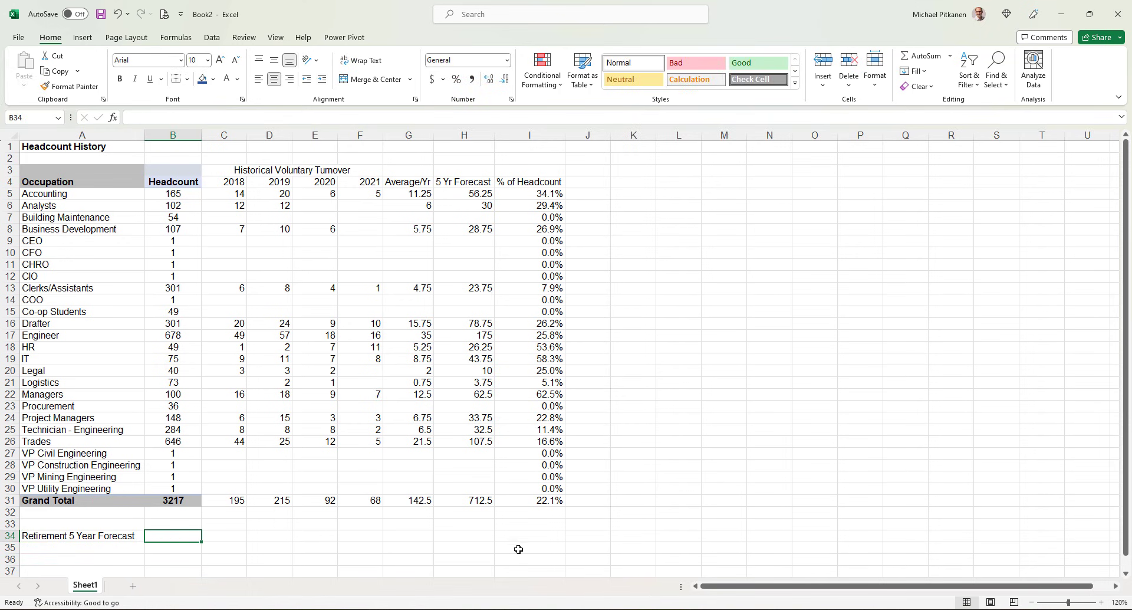
text(=)
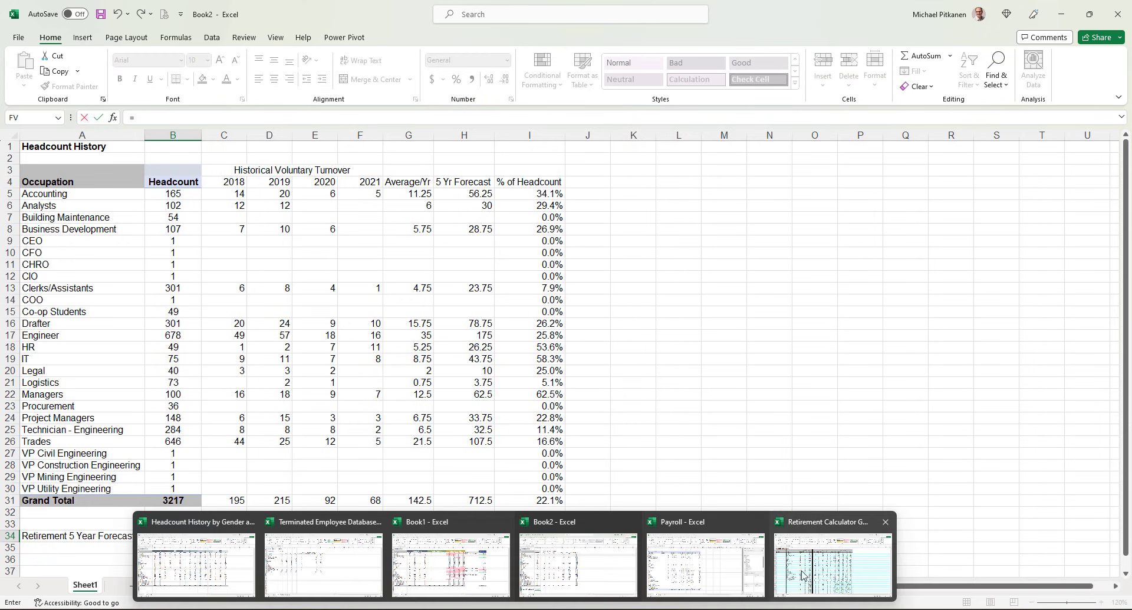
click(822, 572)
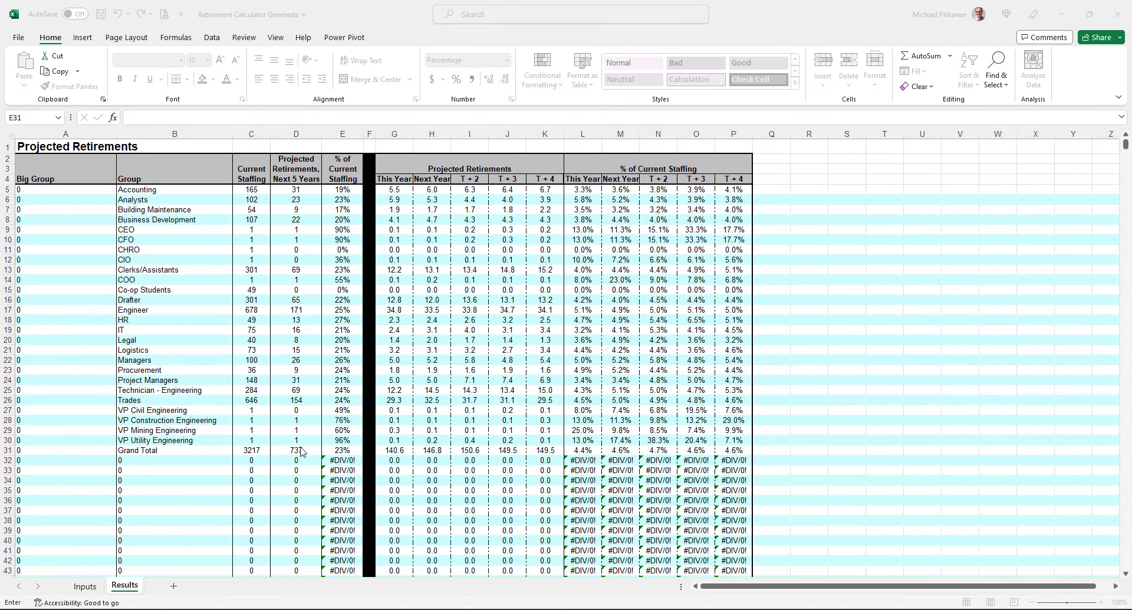
click(300, 450)
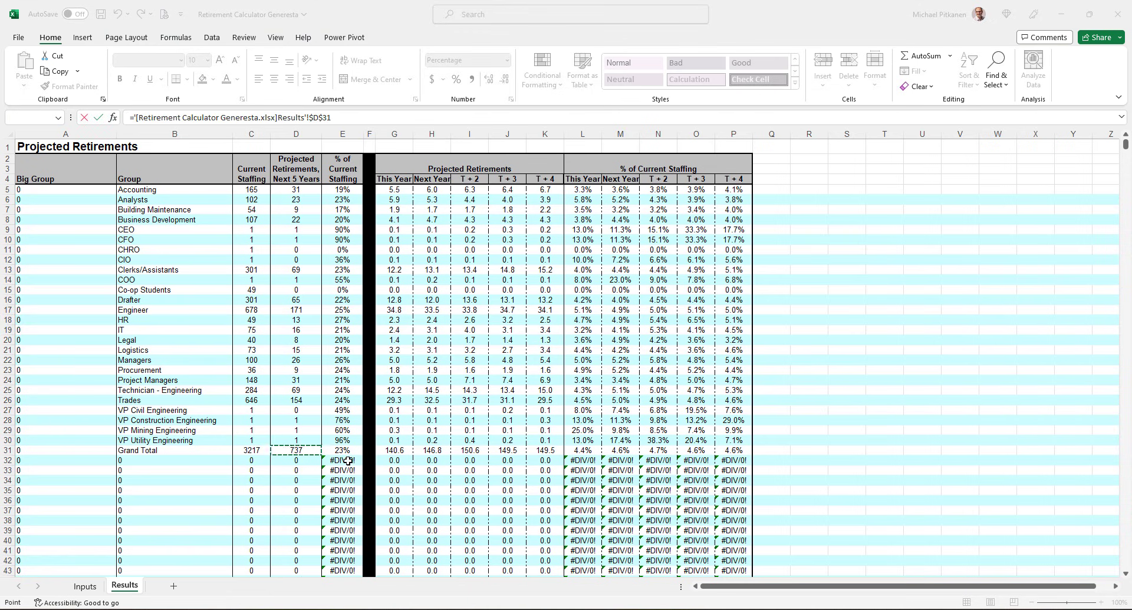
key(Return)
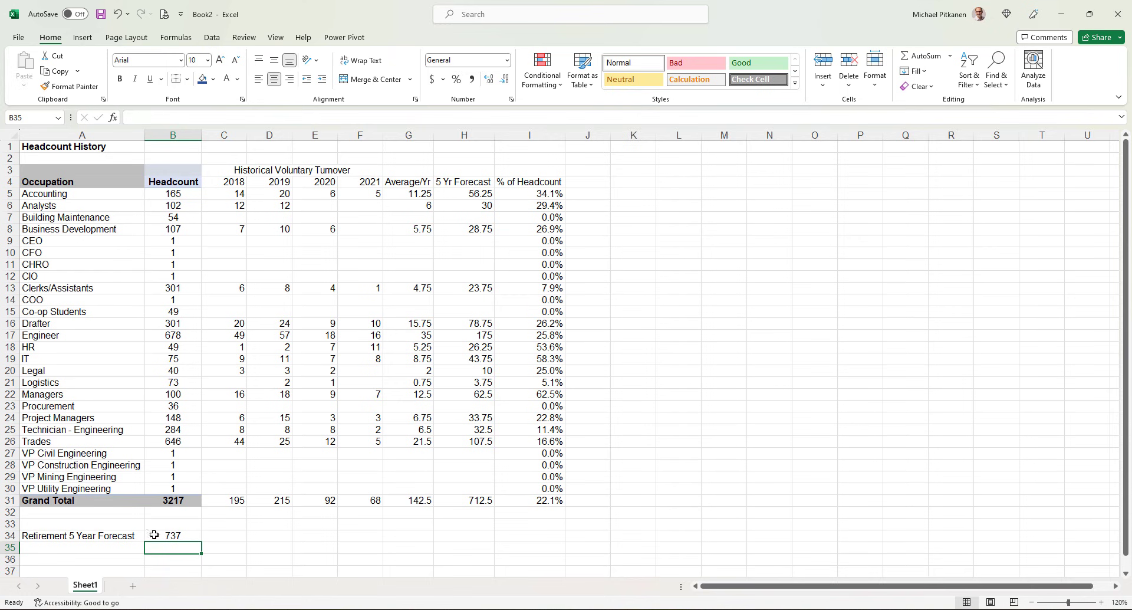
Add a 'VT 5 Year Forecast' row in A35 equal to =H31, rounded to 713.
click(123, 542)
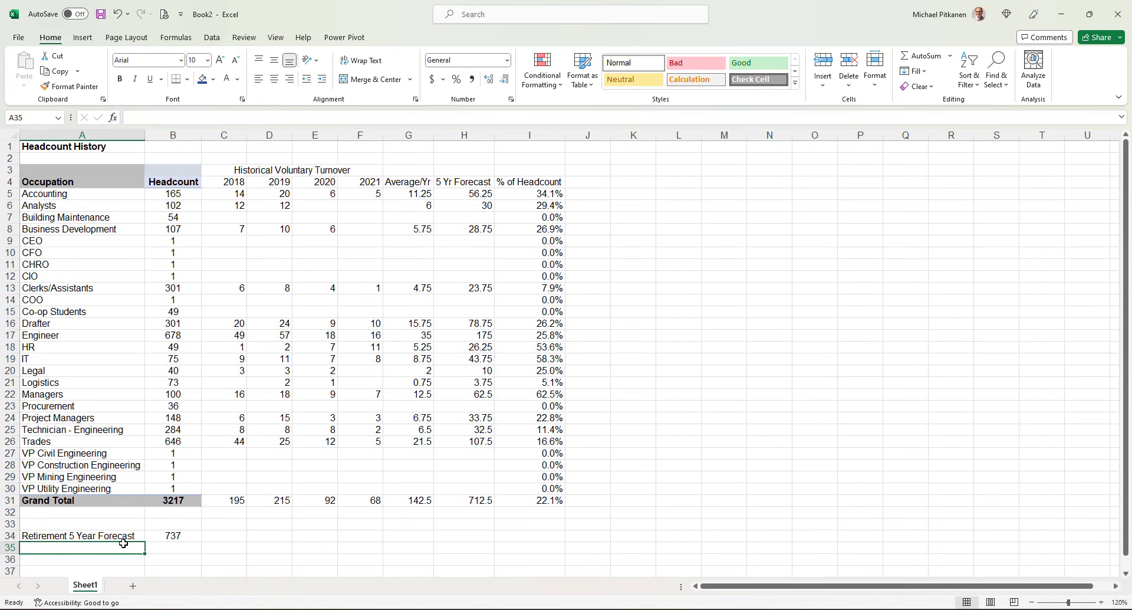
text(VT 5 )
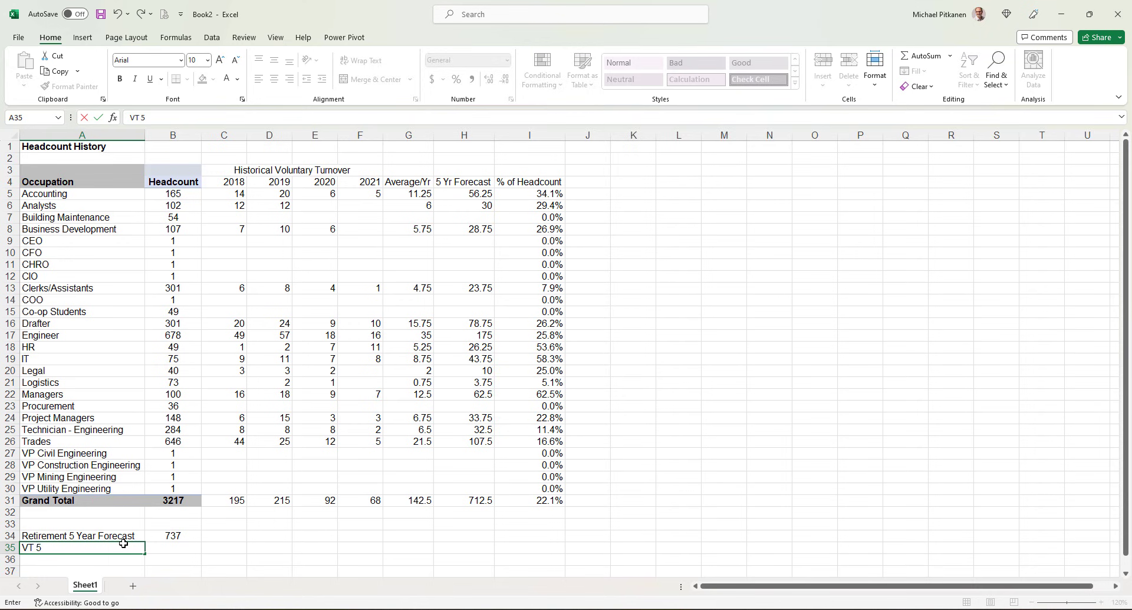
text(Yewar)
key(BackSpace)
key(BackSpace)
key(BackSpace)
text(orecast)
key(Tab)
text(=)
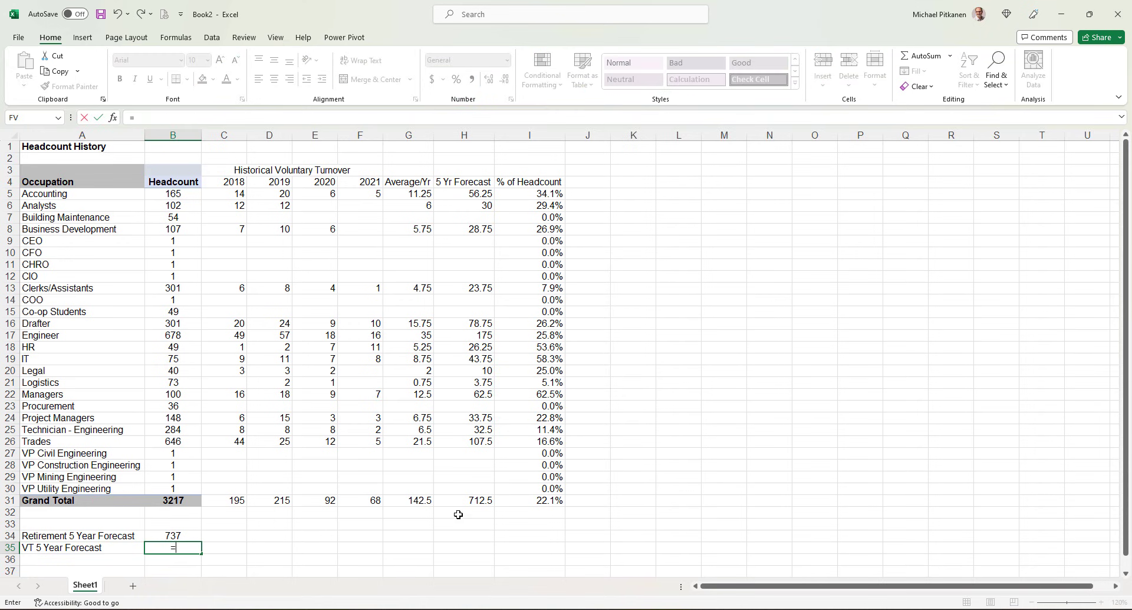
click(466, 501)
key(Return)
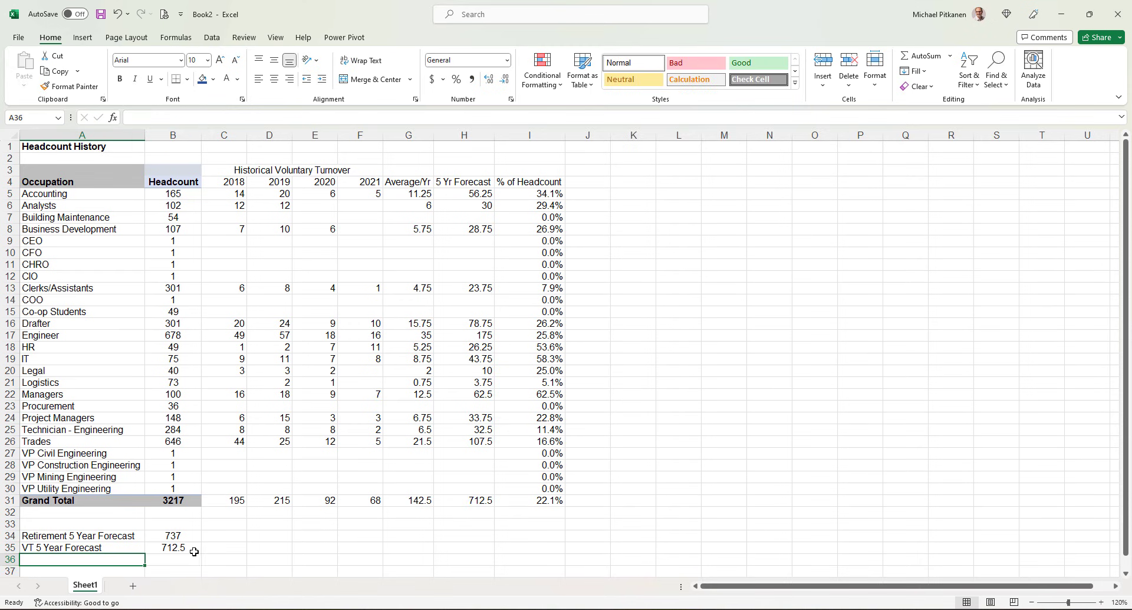
click(192, 552)
click(508, 84)
Add a combined Retirement+VT forecast total row with =B34+B35, giving 1449.
click(95, 559)
scroll(96, 558, down, 1)
text(Total 5 Yr Retirement)
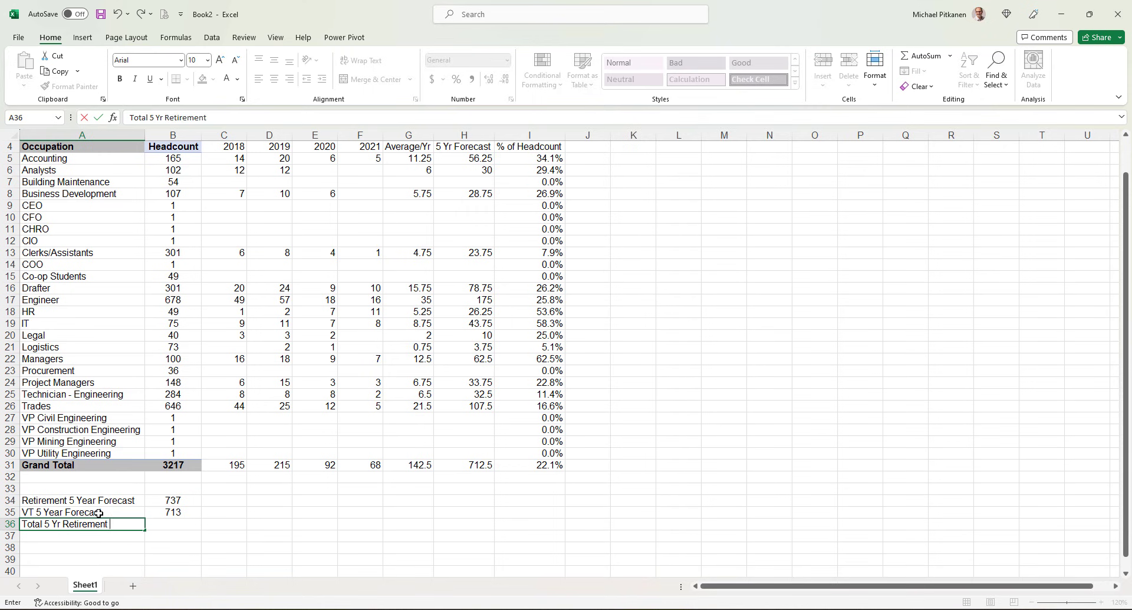
text(+ 5 Yr)
text(VT)
text( Fore)
text(ast)
key(Tab)
text(=)
click(187, 501)
text(+)
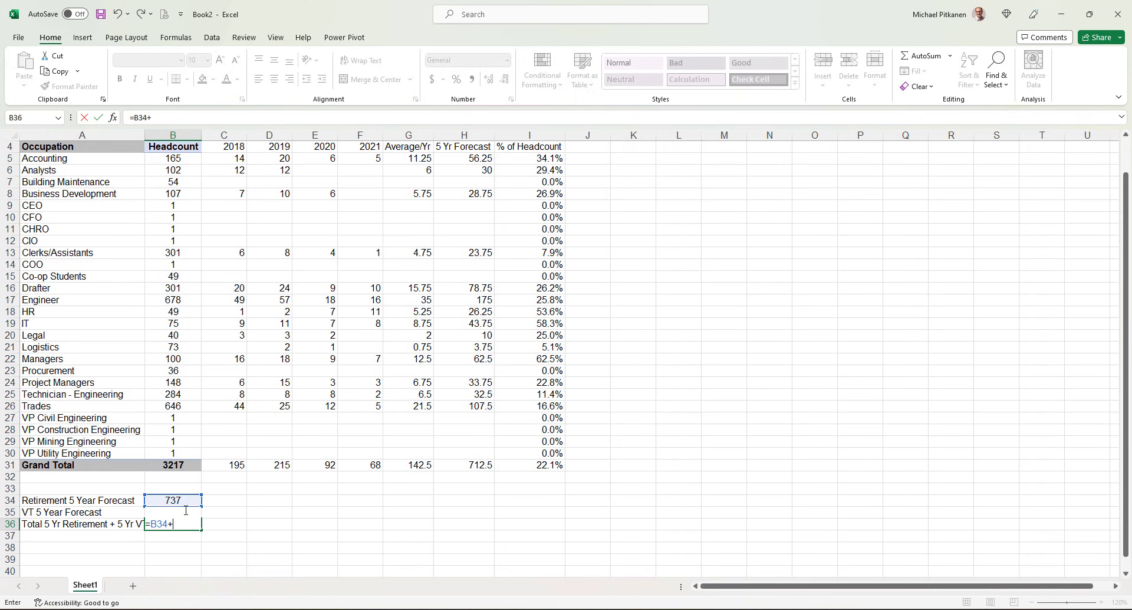
click(186, 510)
key(Return)
click(180, 523)
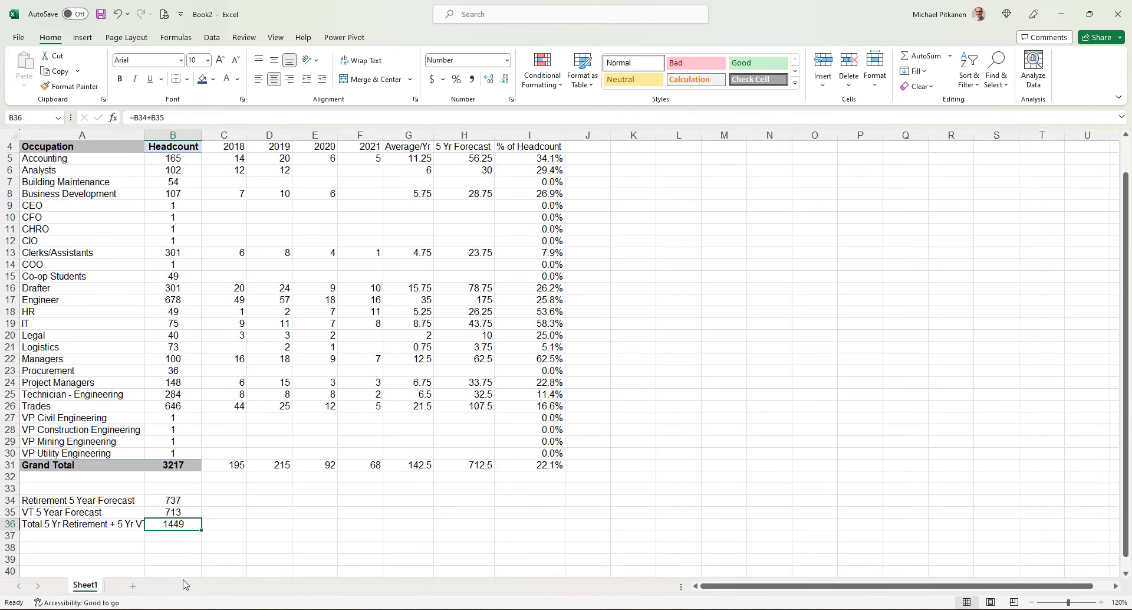
Add a '% of Headcount' row with =B36/B31, formatted as 45.1%.
click(94, 536)
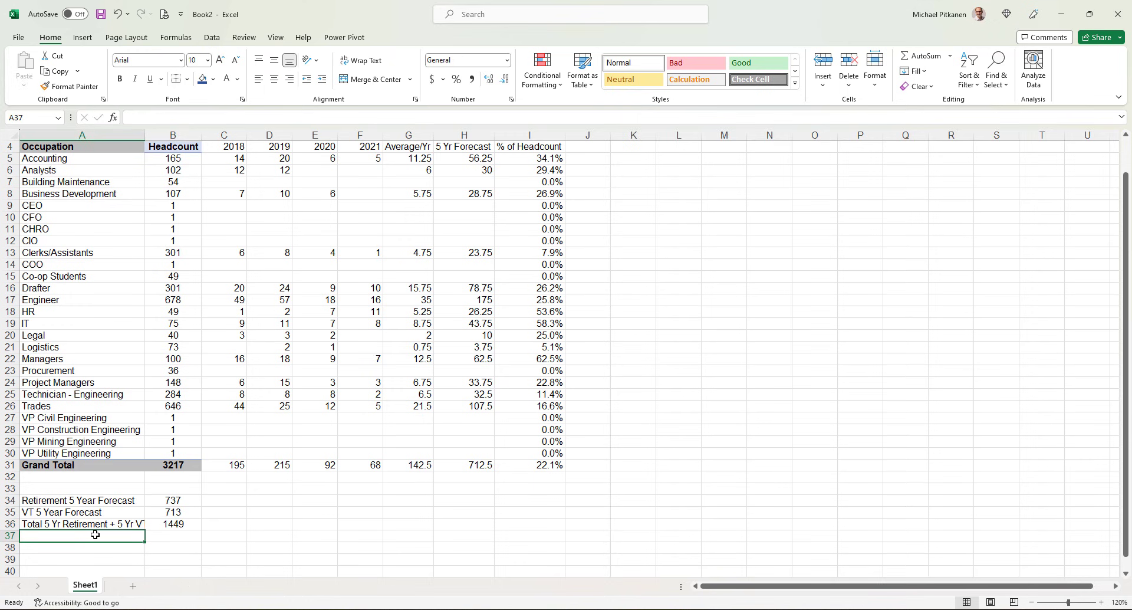
text(%)
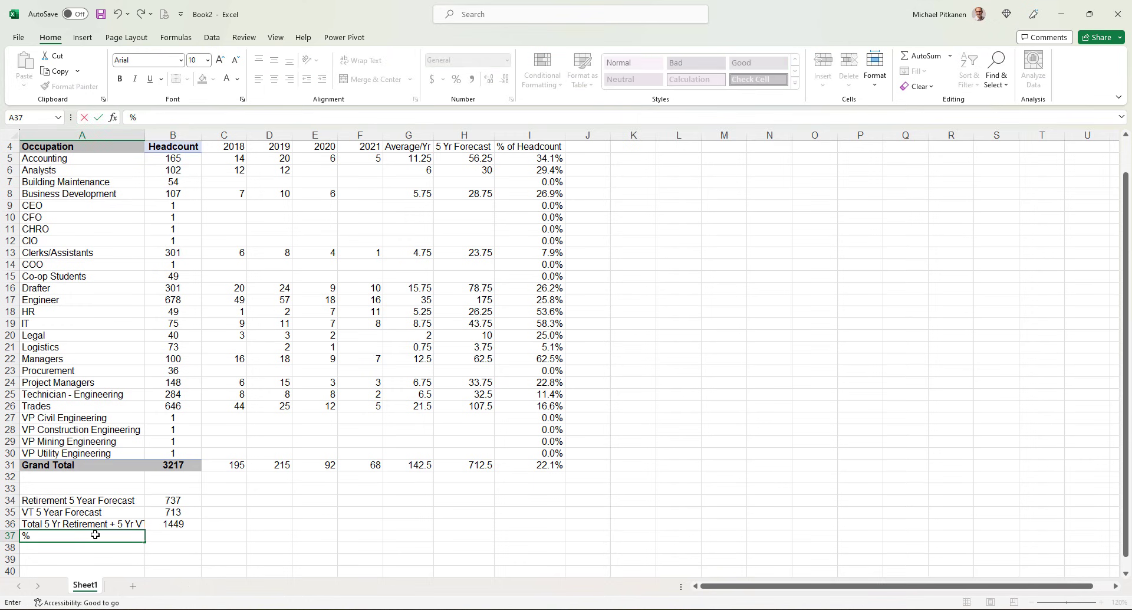
text( of Headcount)
key(Tab)
text(=)
key(Up)
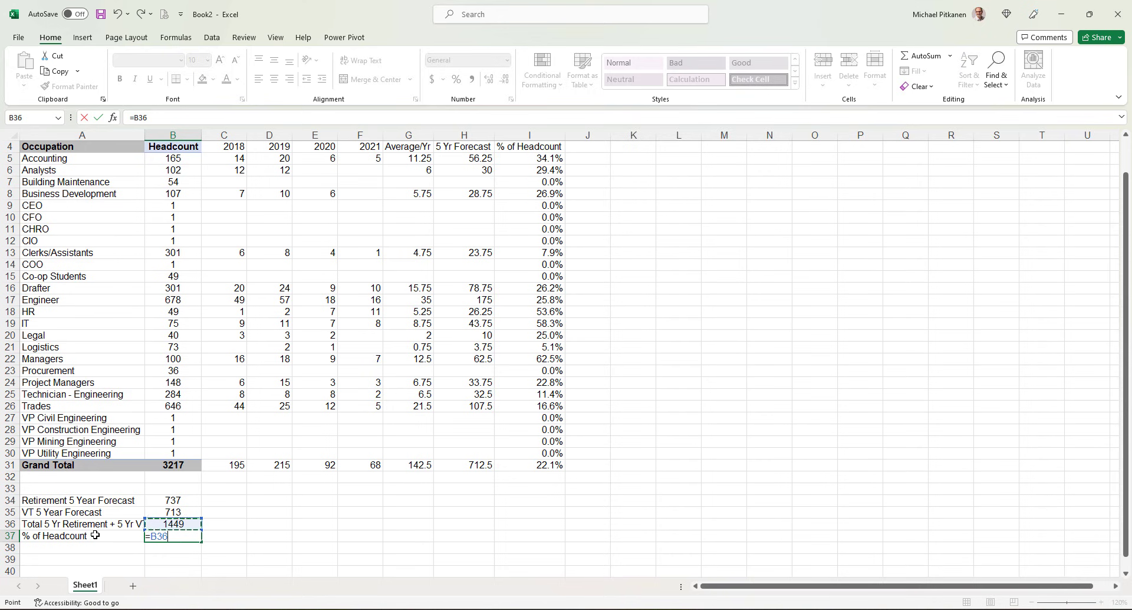
text(/)
click(163, 461)
key(Return)
click(192, 539)
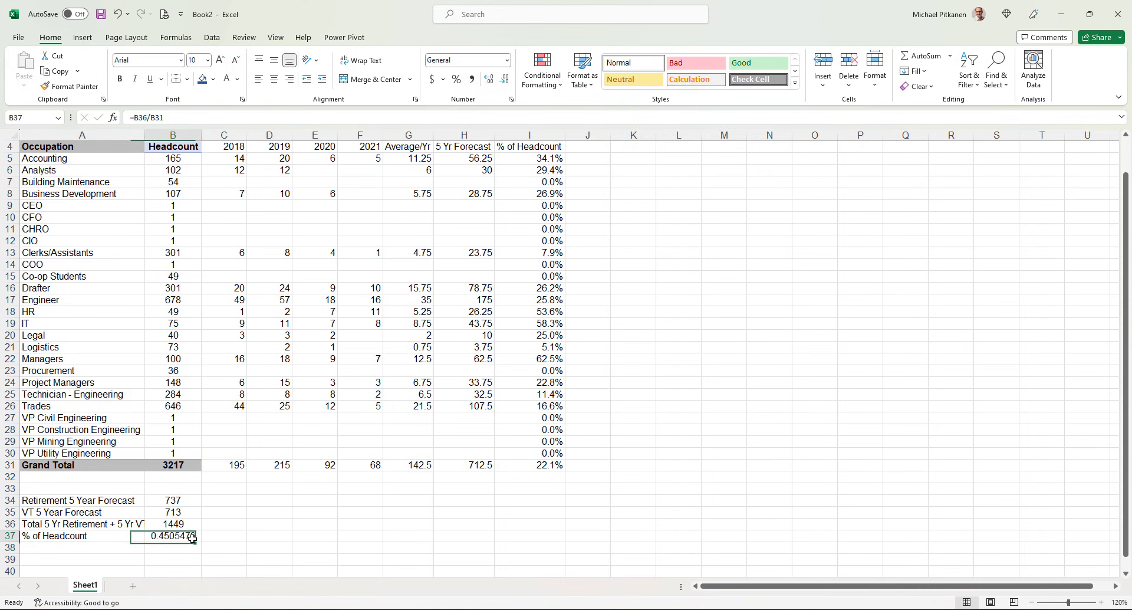
click(456, 79)
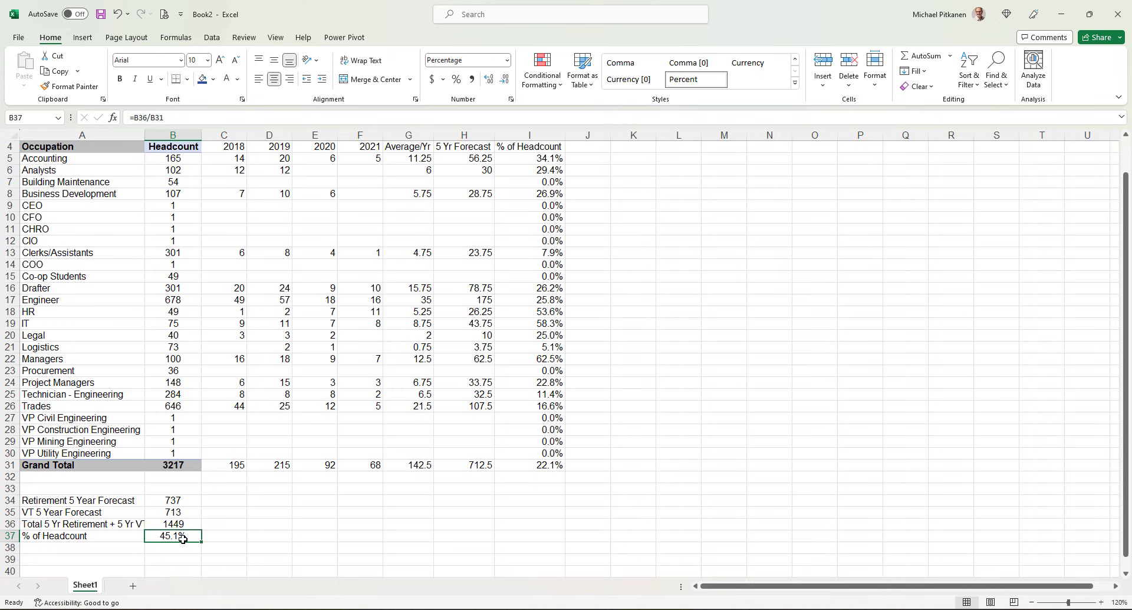
click(190, 499)
click(189, 514)
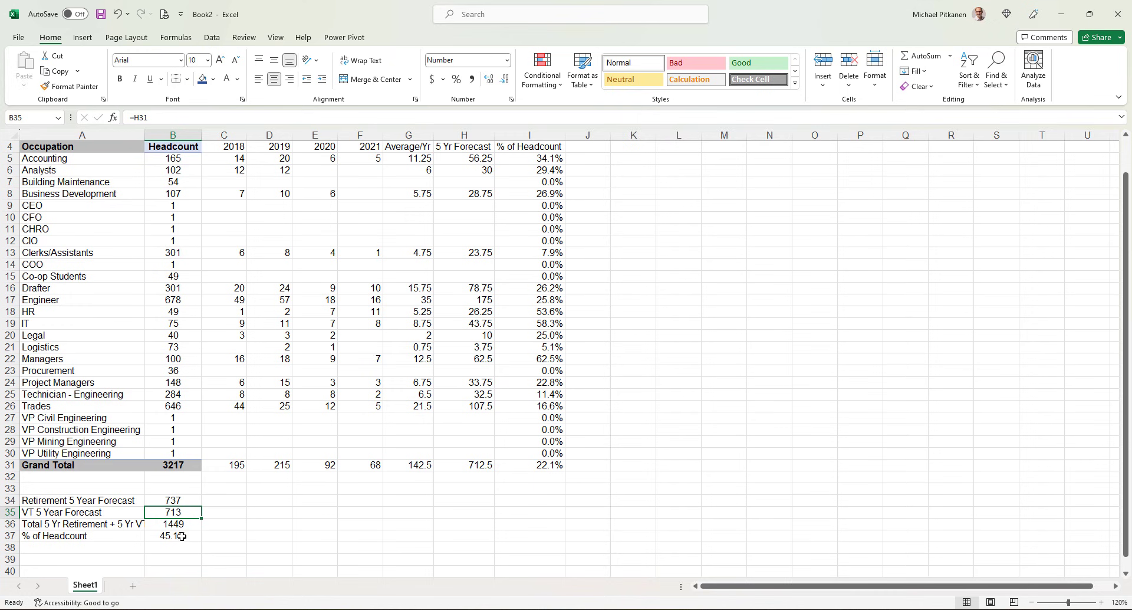
scroll(170, 474, up, 1)
scroll(286, 428, down, 2)
scroll(286, 429, down, 1)
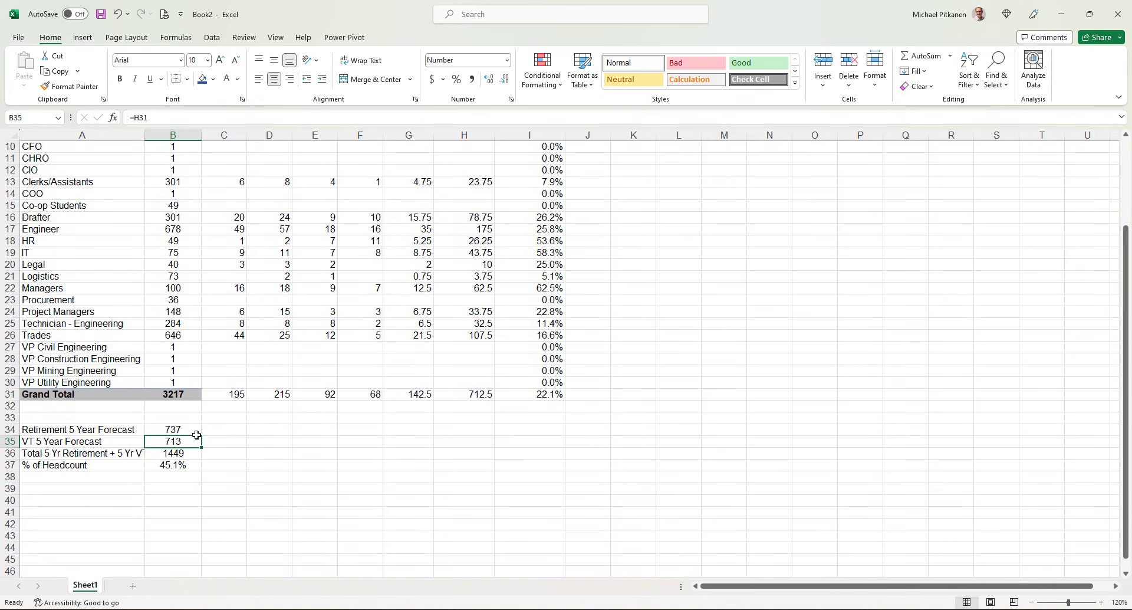